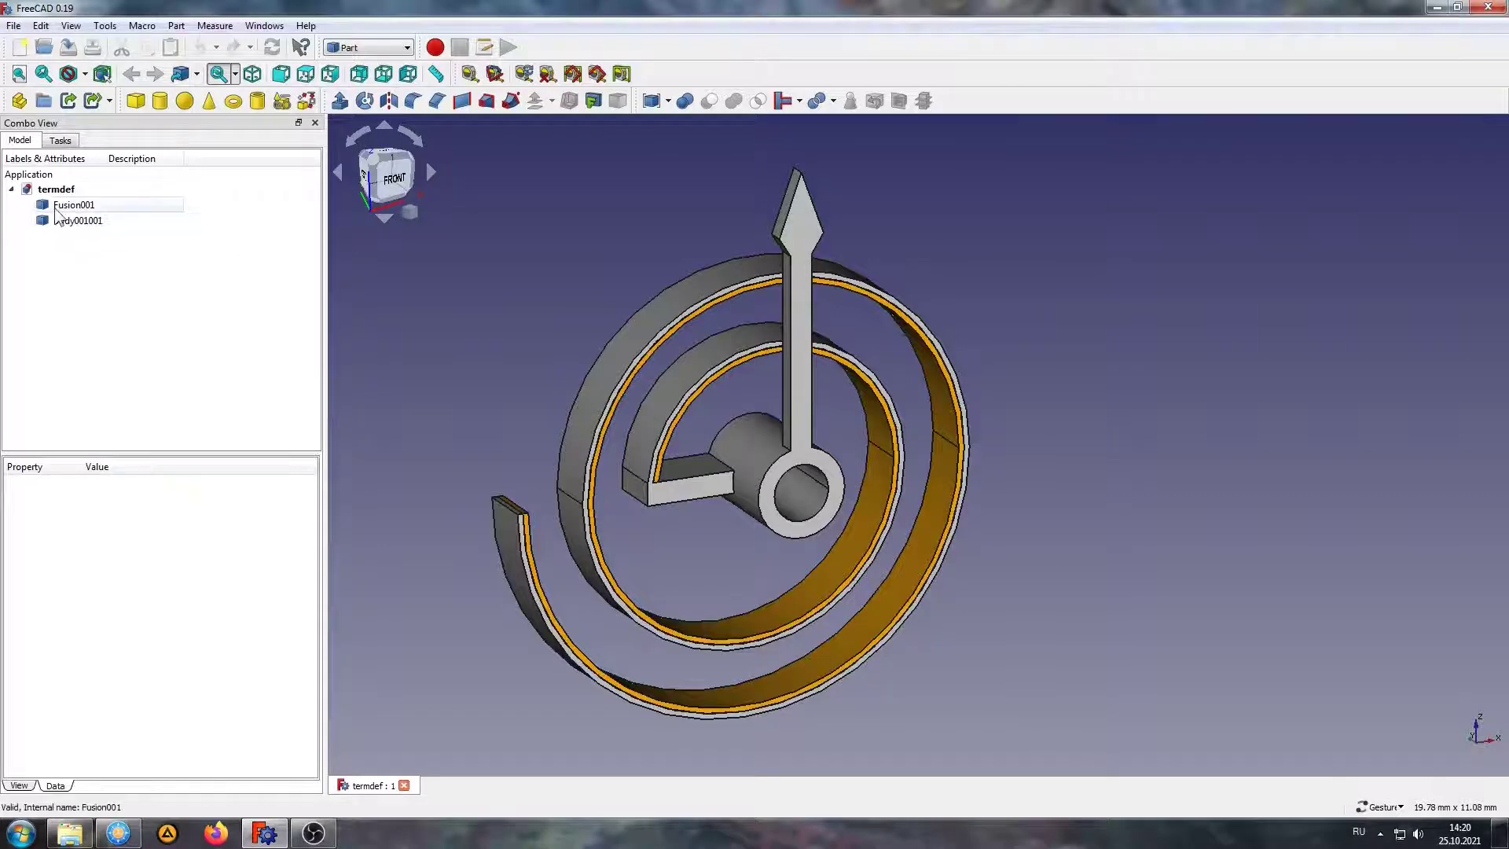
Combine Fusion001 and Body001001 into one BooleanFragments object with Part > Split > Boolean fragments
left_click(74, 205)
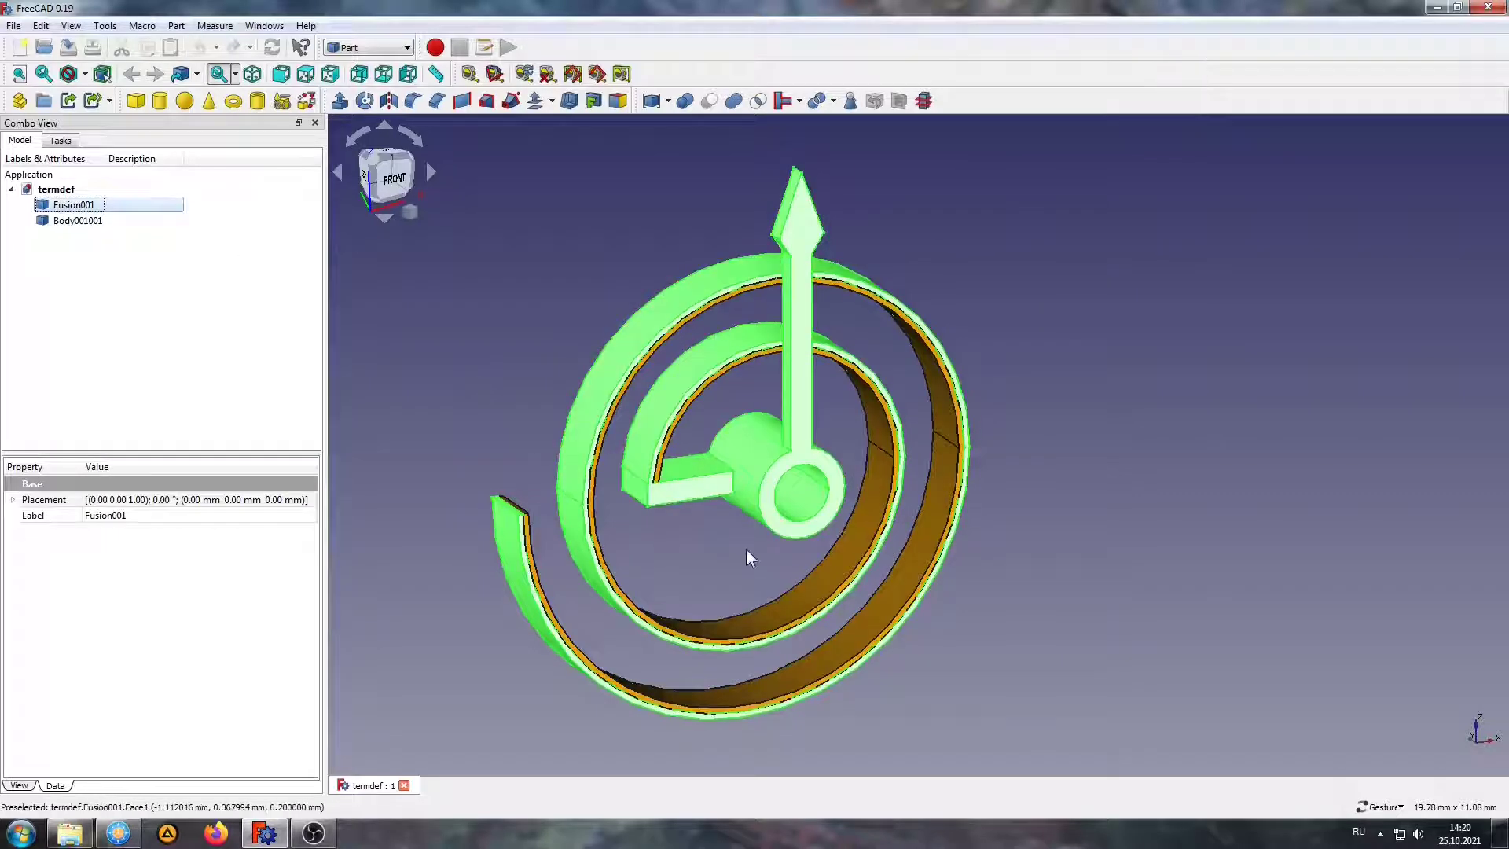
left_click(92, 223)
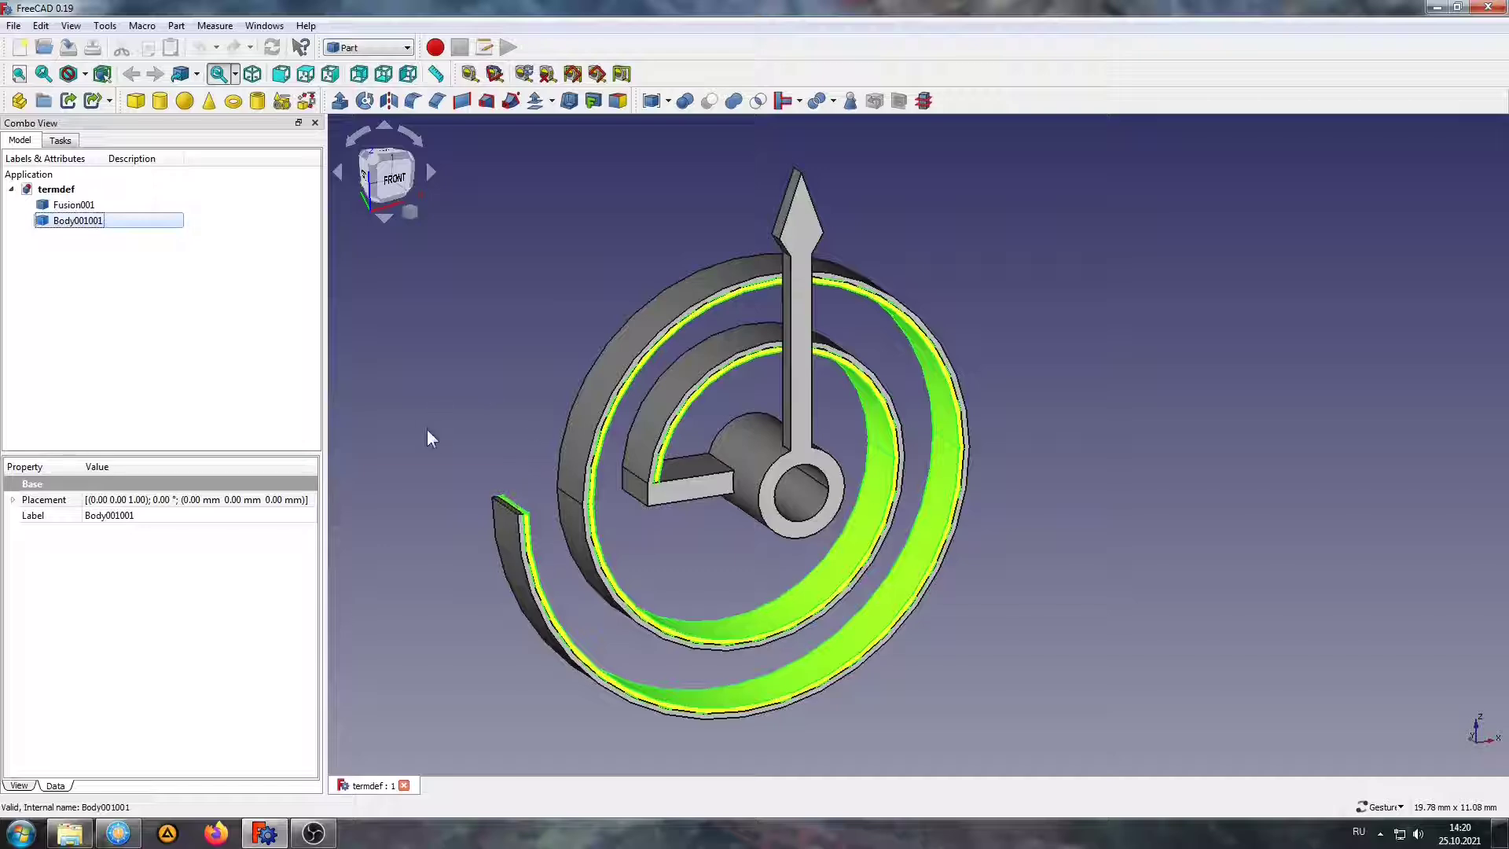
left_click(474, 323)
left_click(100, 225)
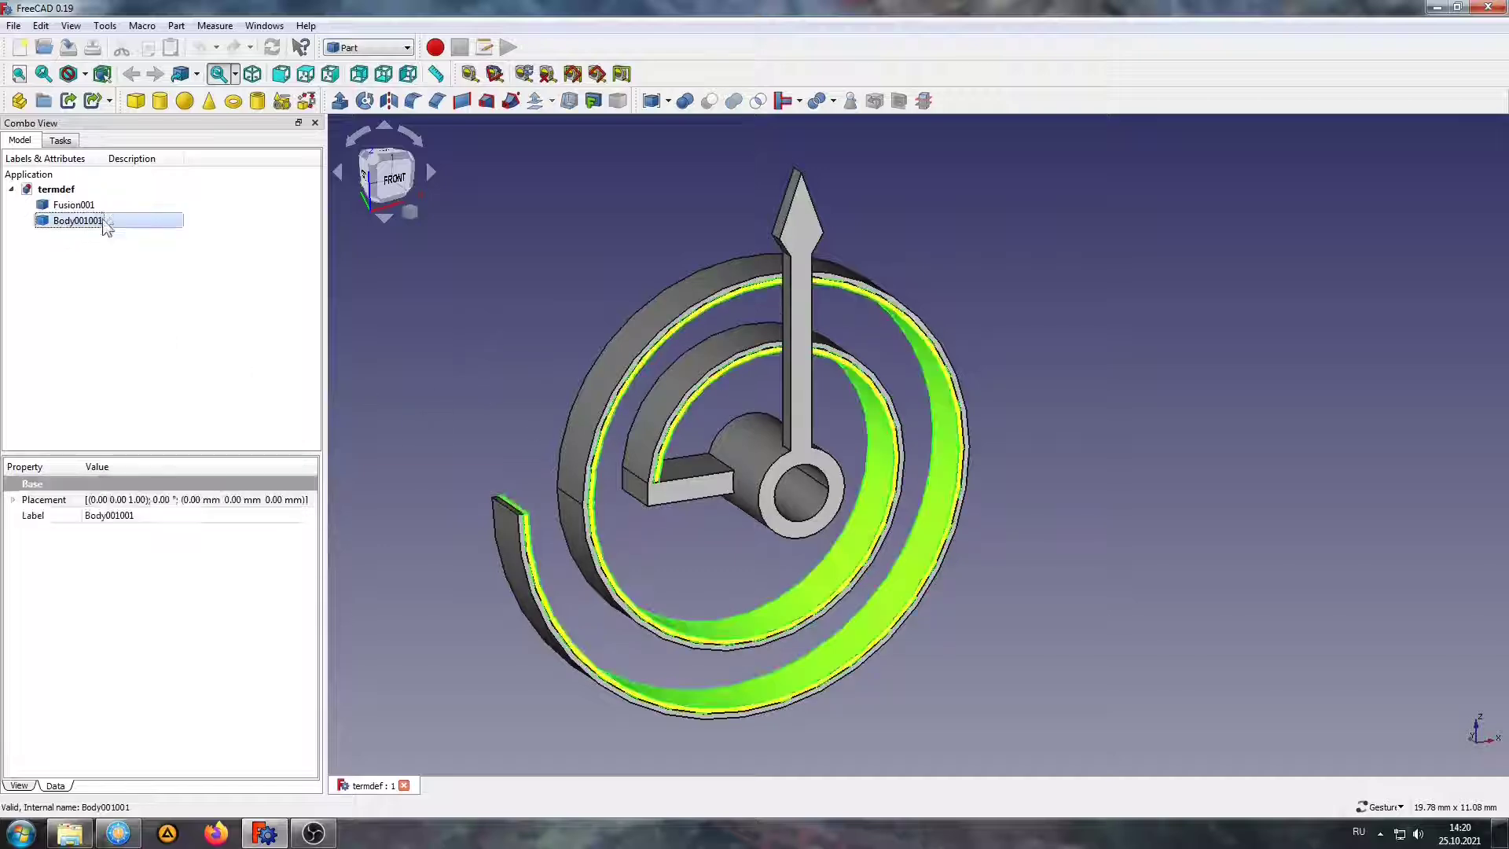
key("ctrl+a")
left_click(819, 100)
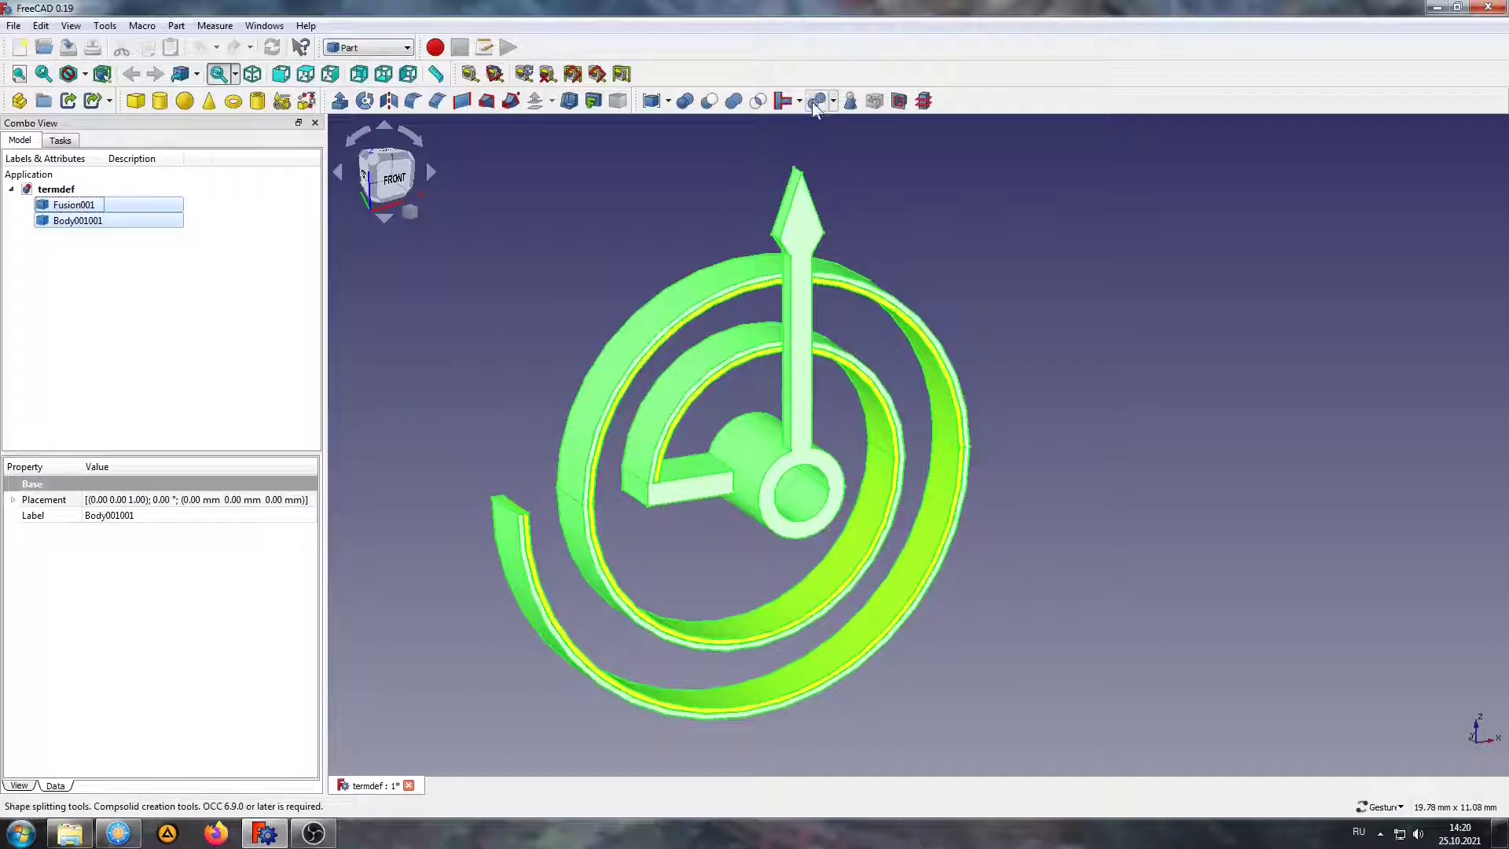
Switch to the FEM workbench and create an Analysis with the CalculiX solver
left_click(361, 49)
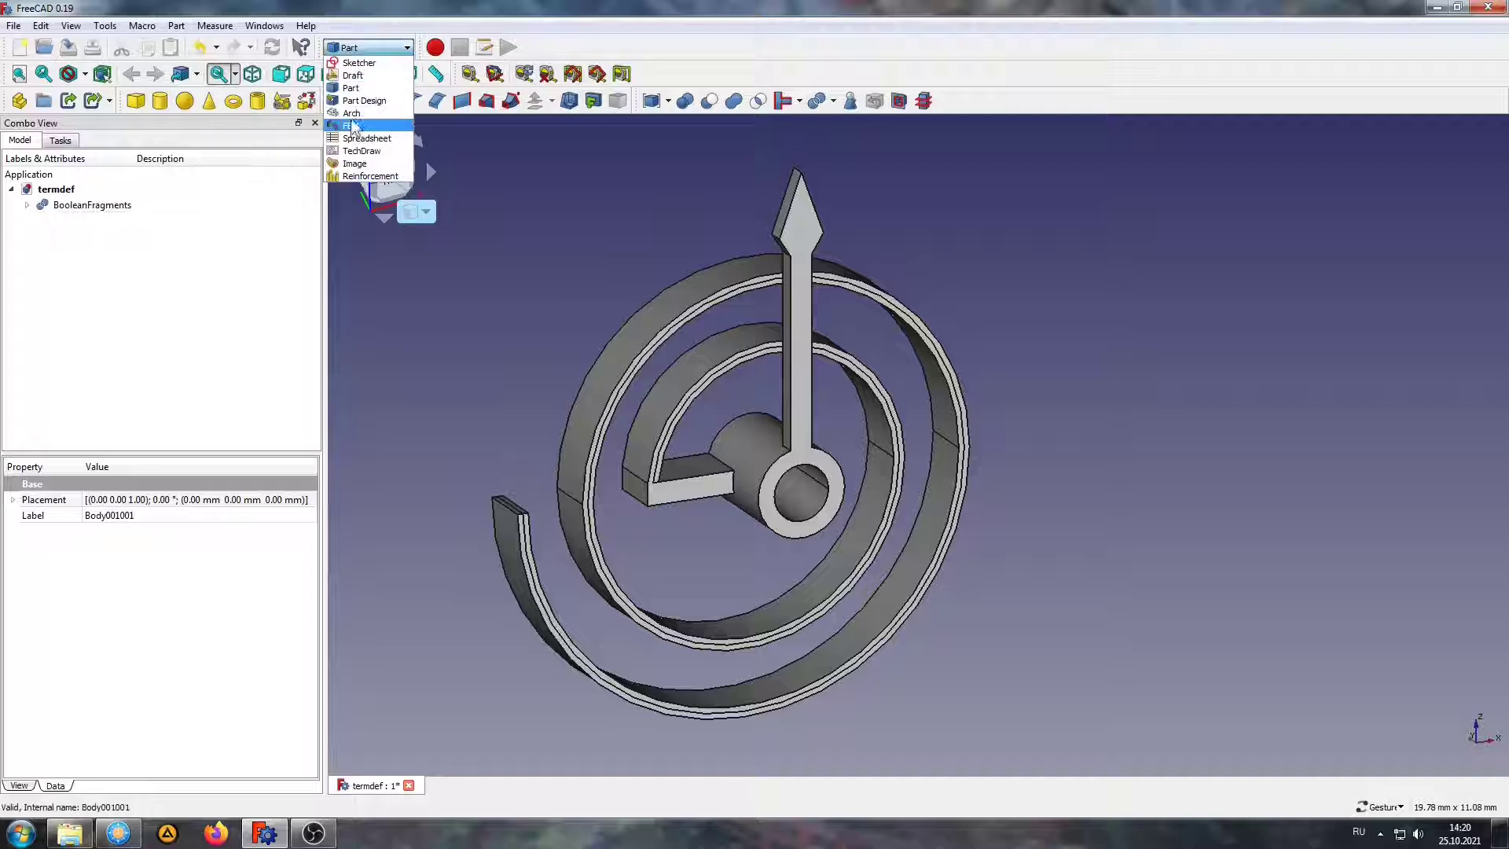
left_click(351, 125)
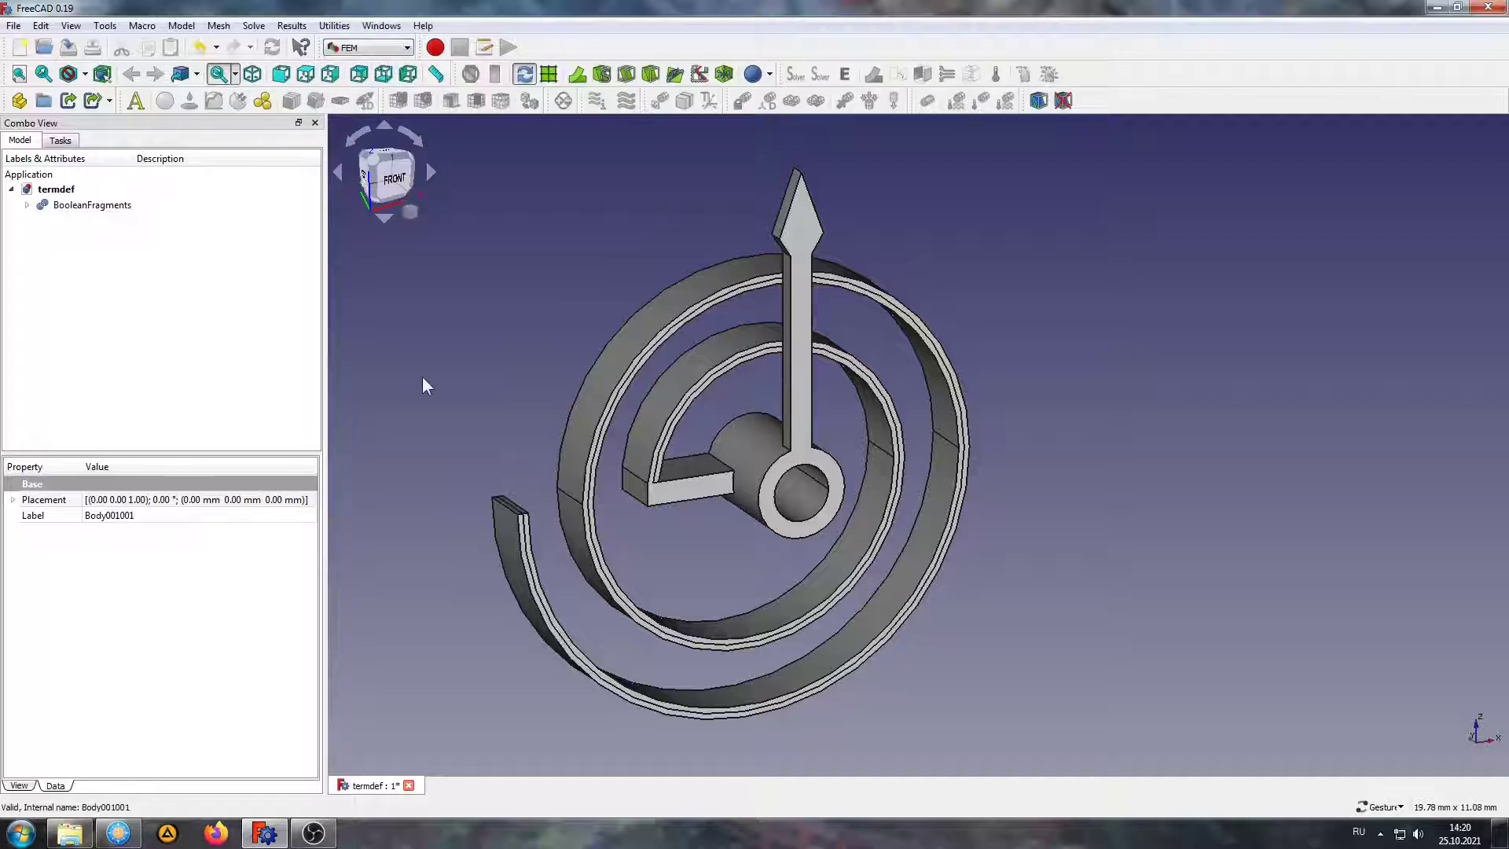
left_click(135, 101)
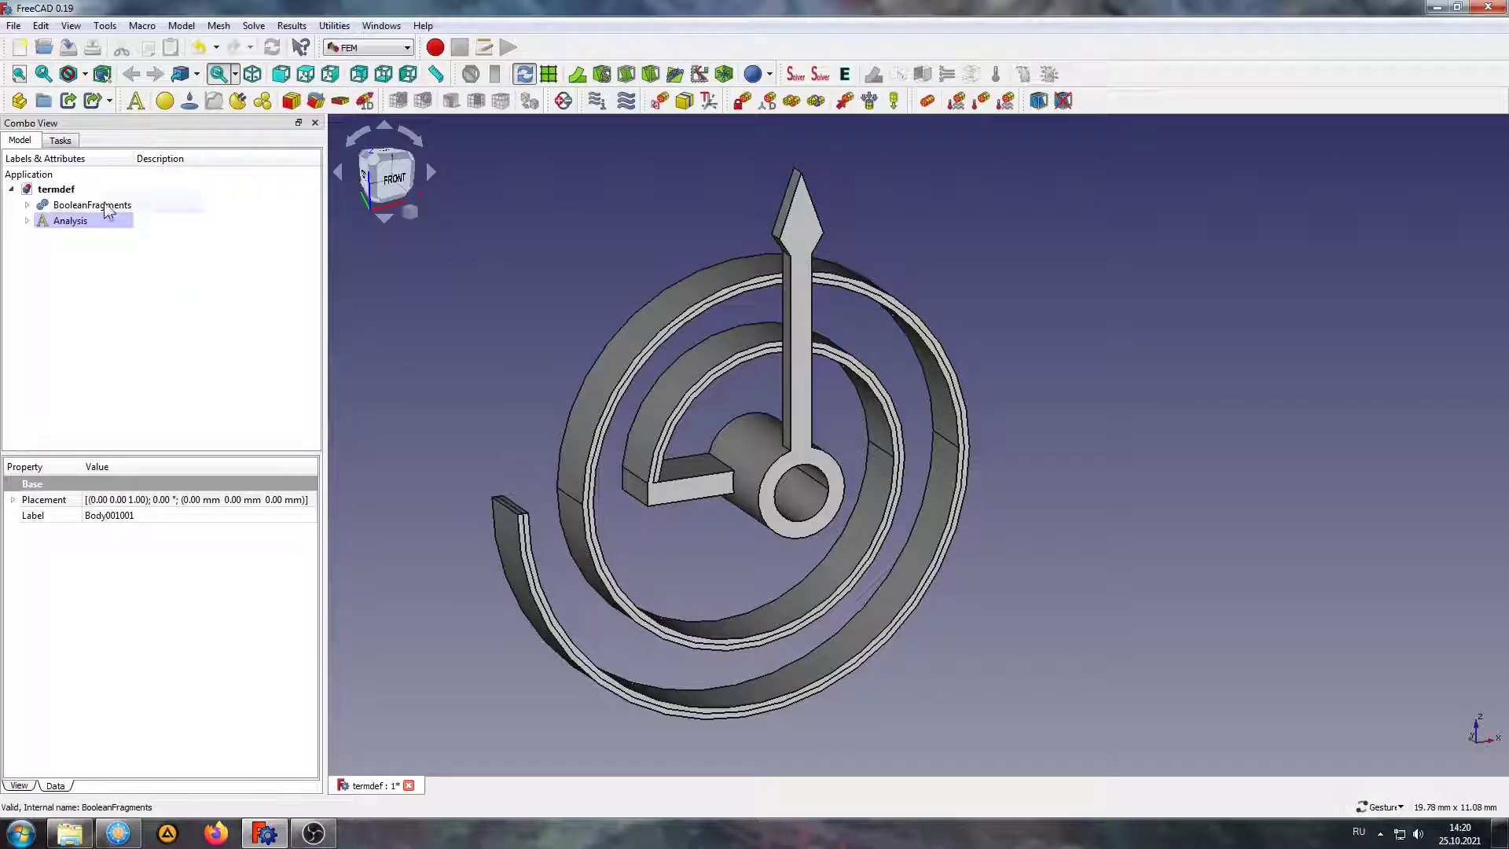
Mesh BooleanFragments with Gmsh at 0.45 mm maximum element size
left_click(27, 220)
left_click(92, 204, "ctrl")
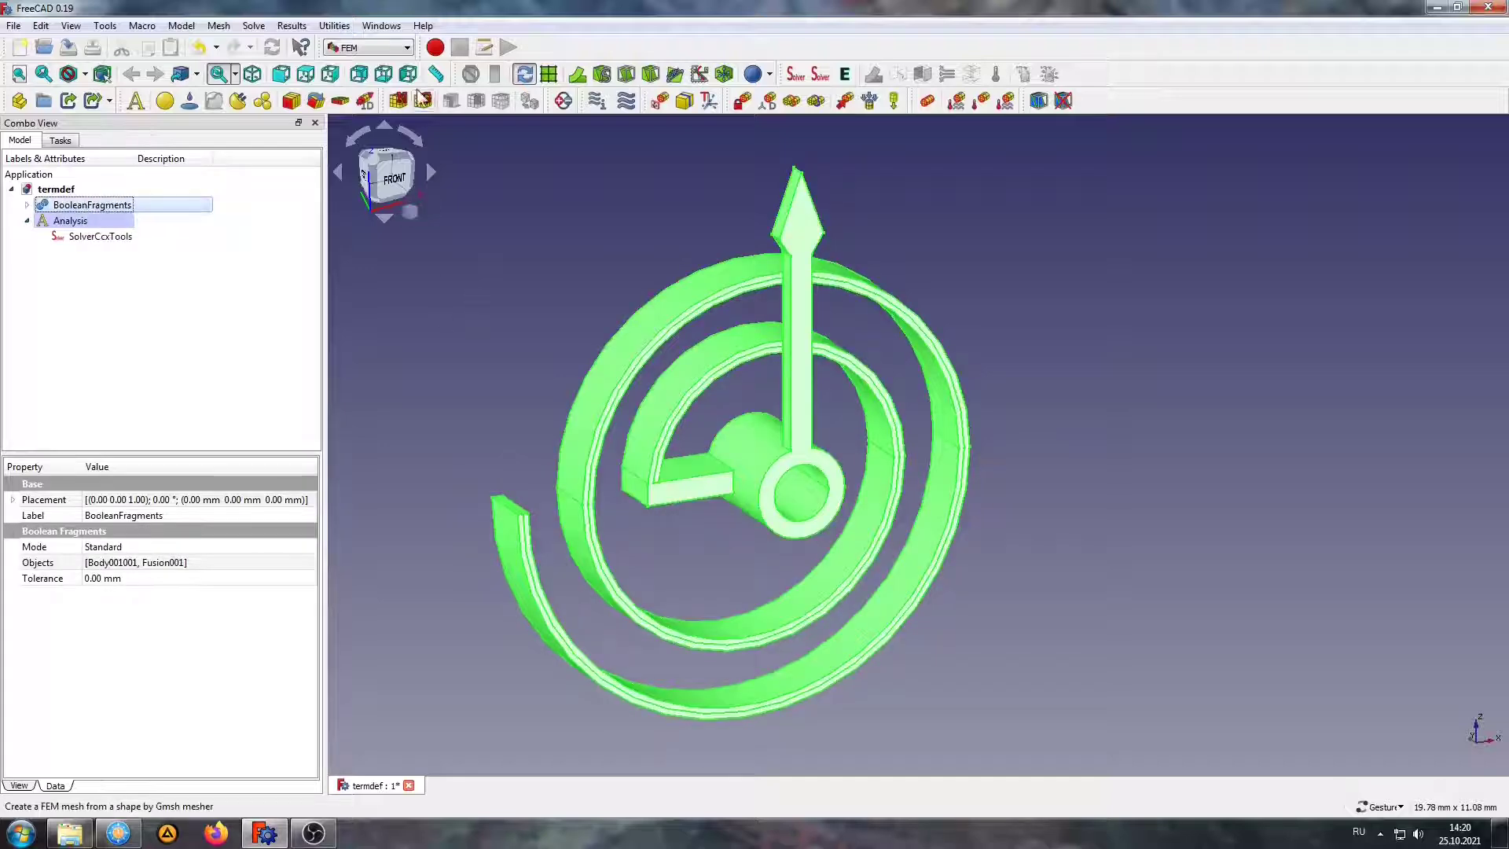
left_click(422, 100)
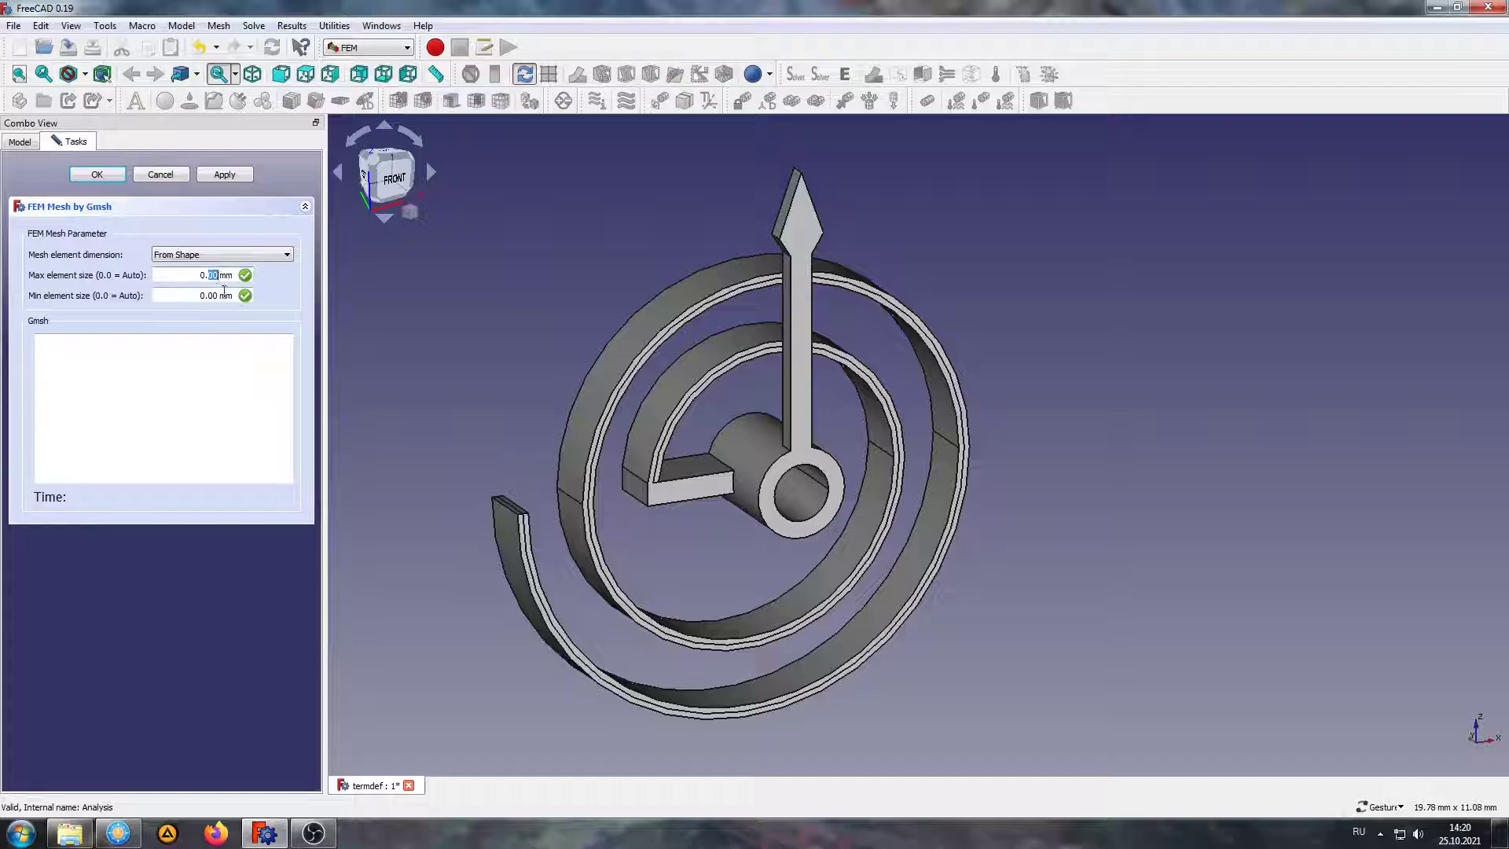
left_click(233, 186)
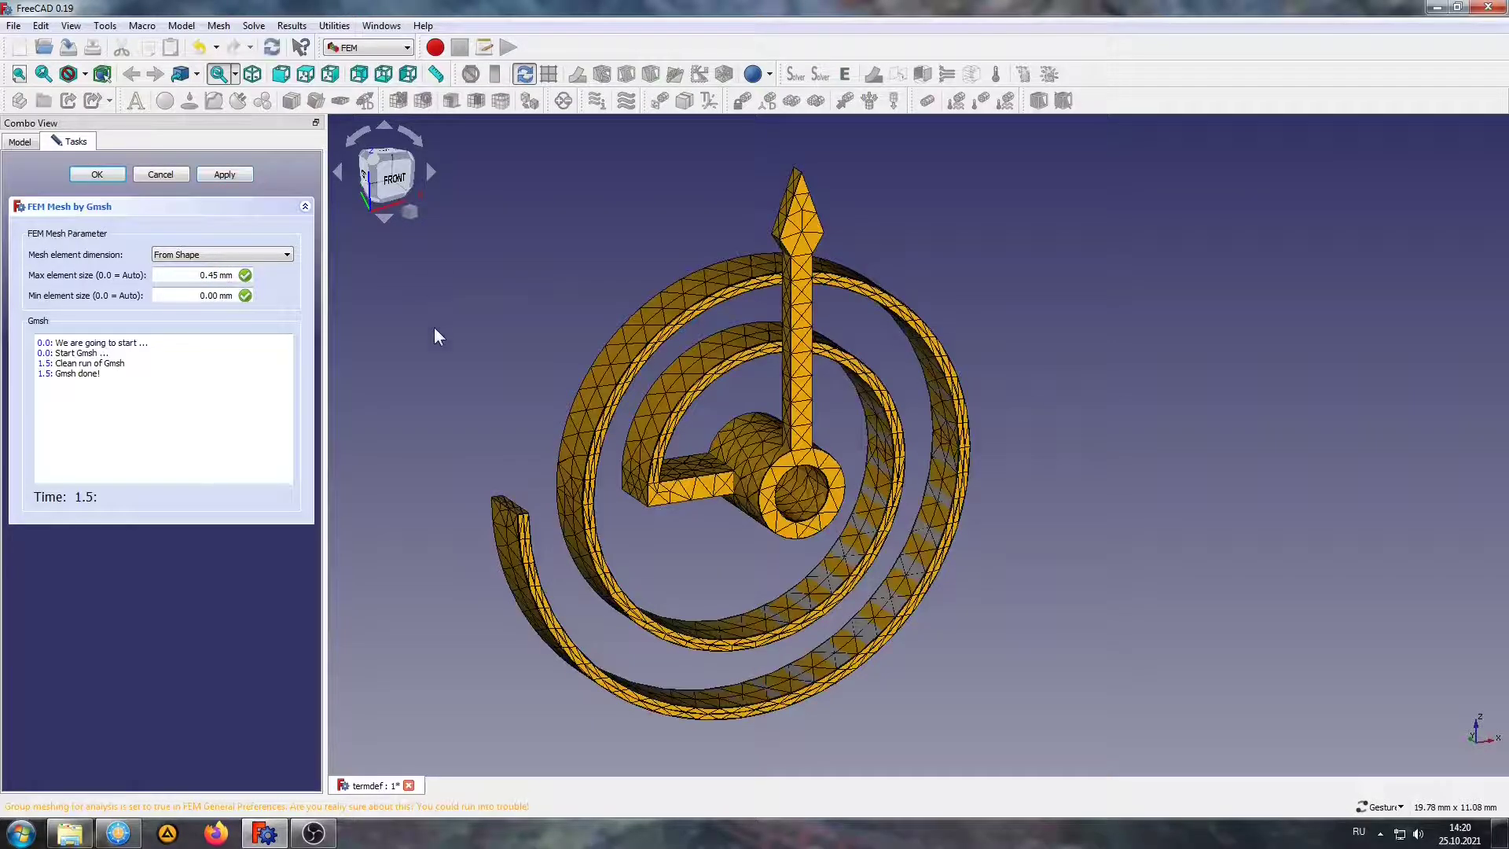
left_click(85, 176)
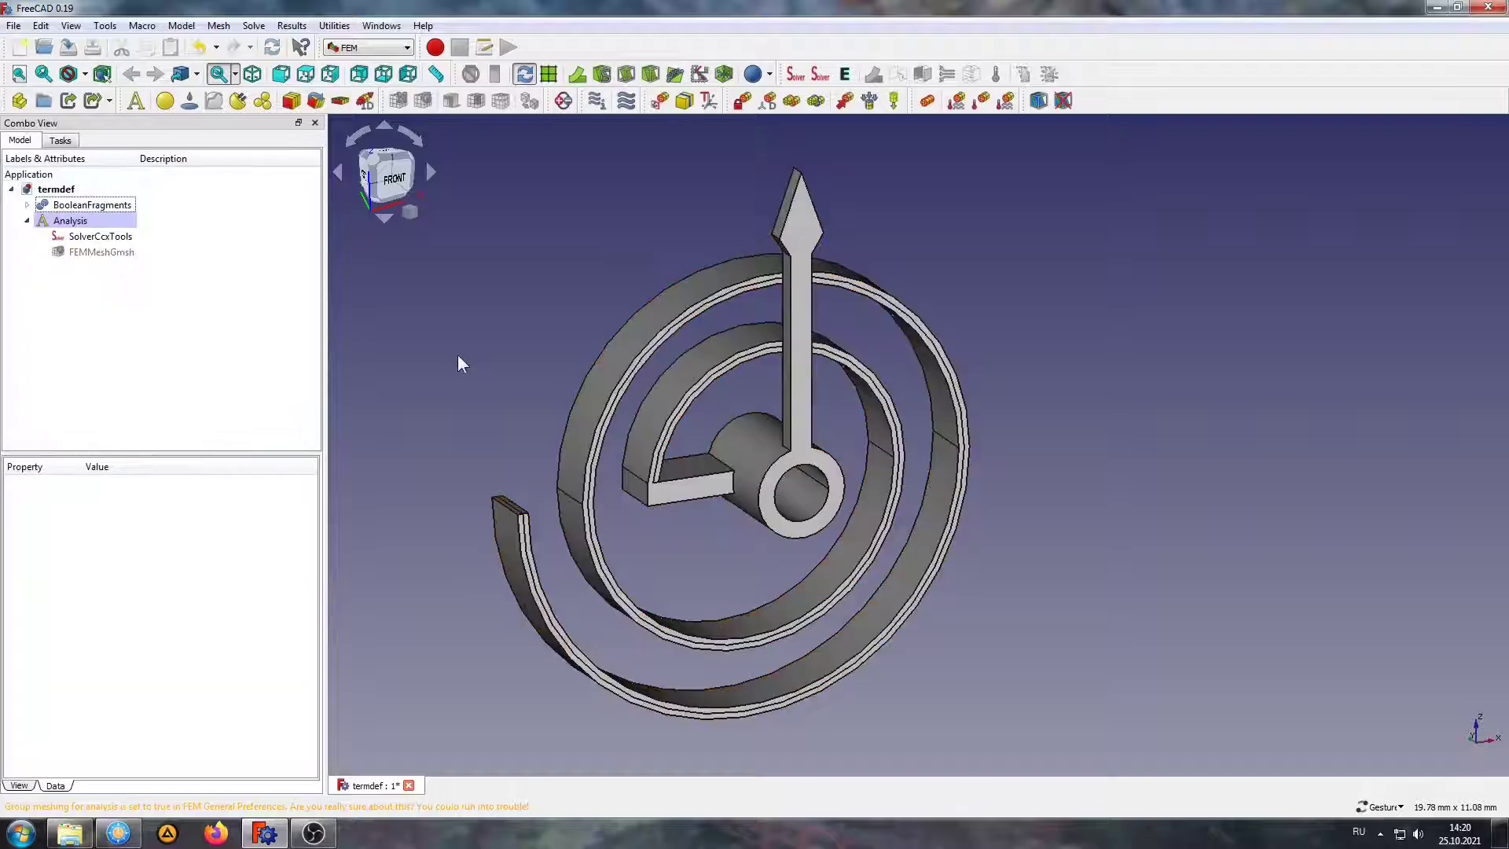
Add a displacement constraint fixing x, y and z on the spiral's two outer end faces
left_click(92, 204)
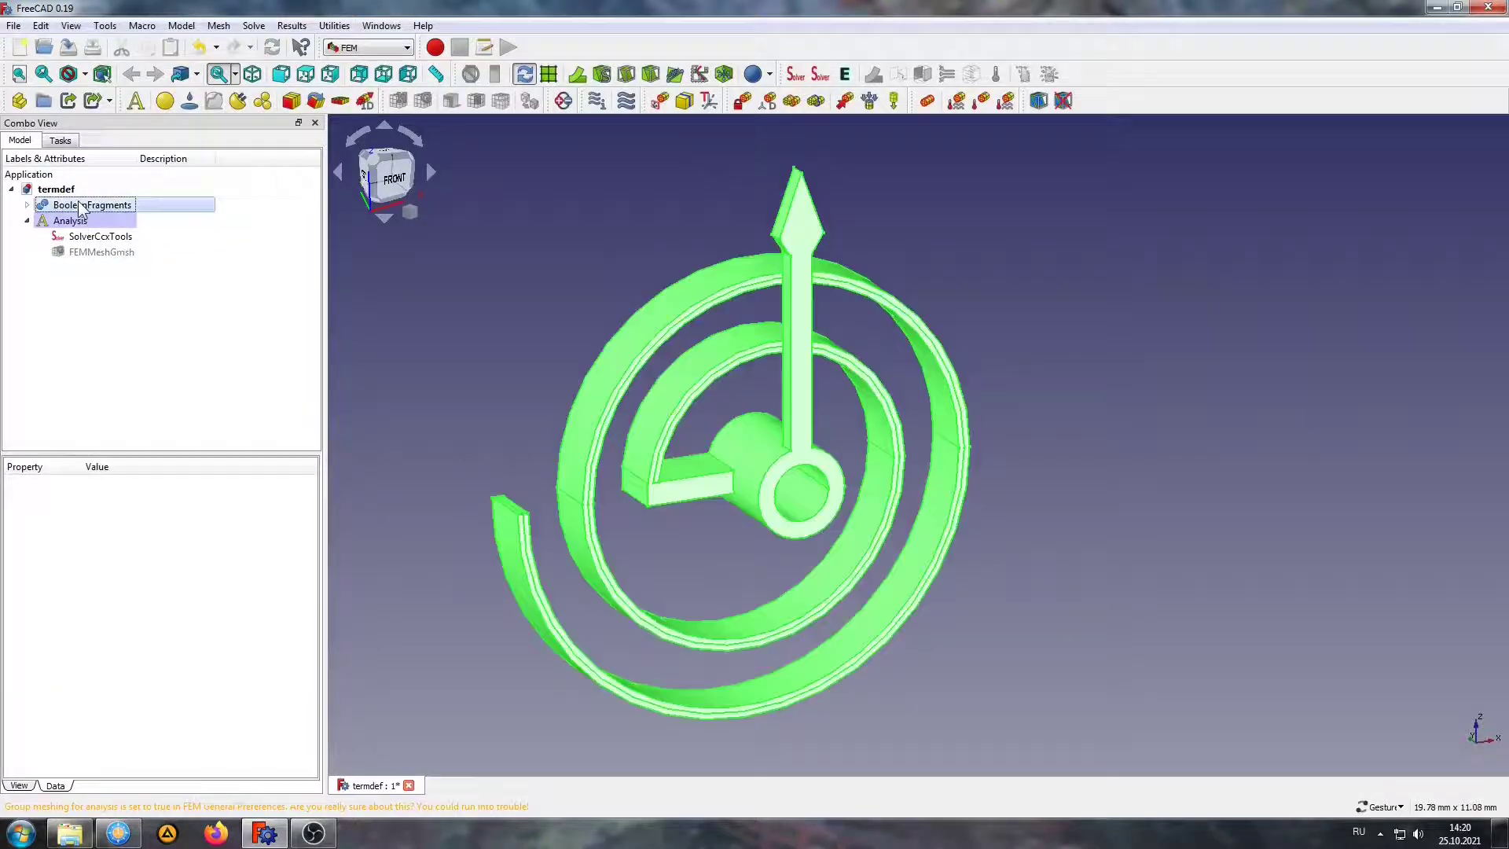
left_click(420, 287)
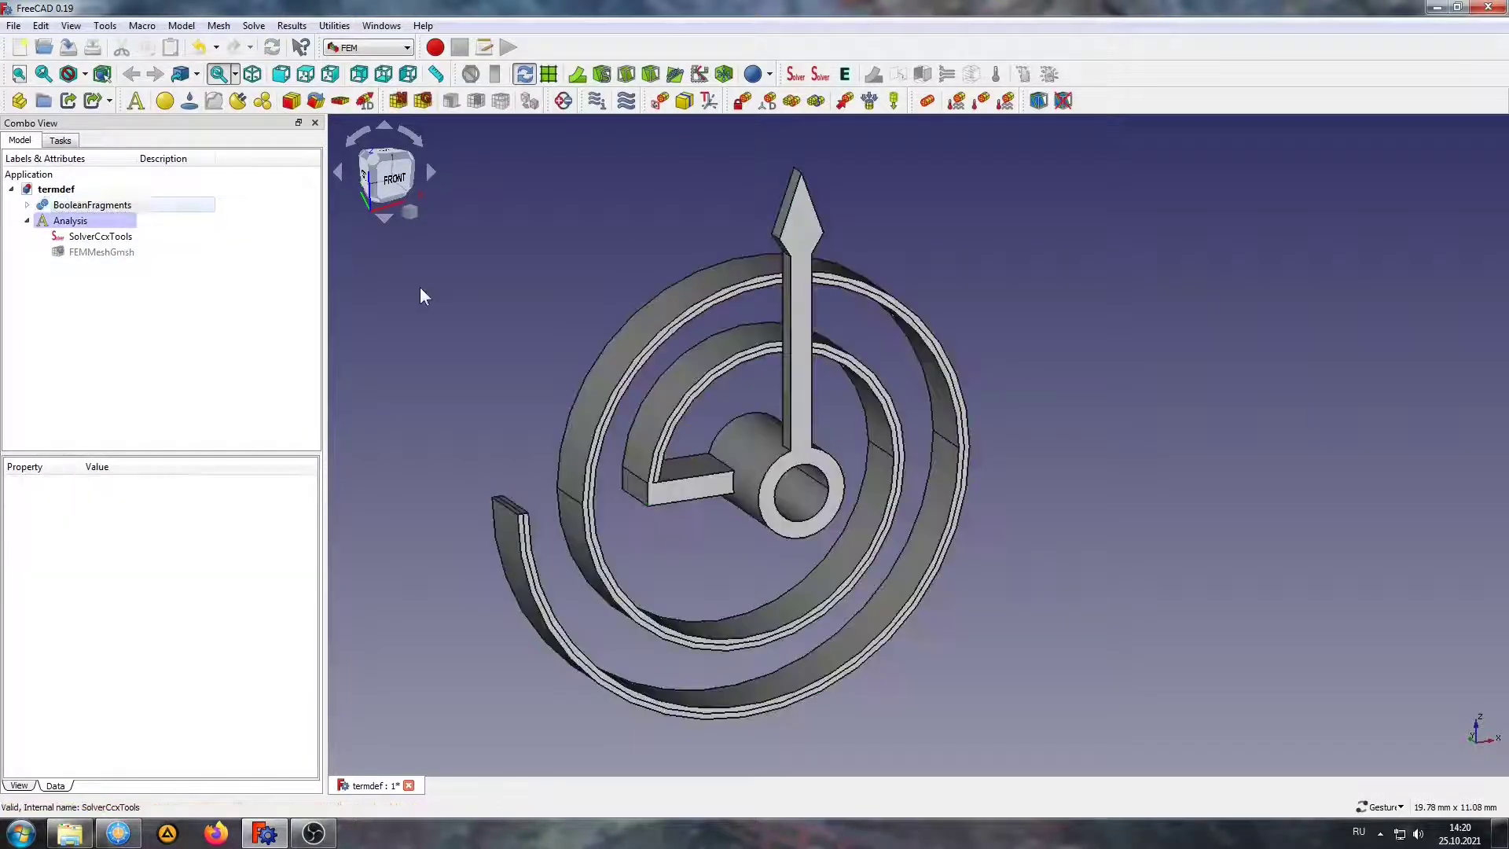
left_click(768, 99)
left_click(150, 488)
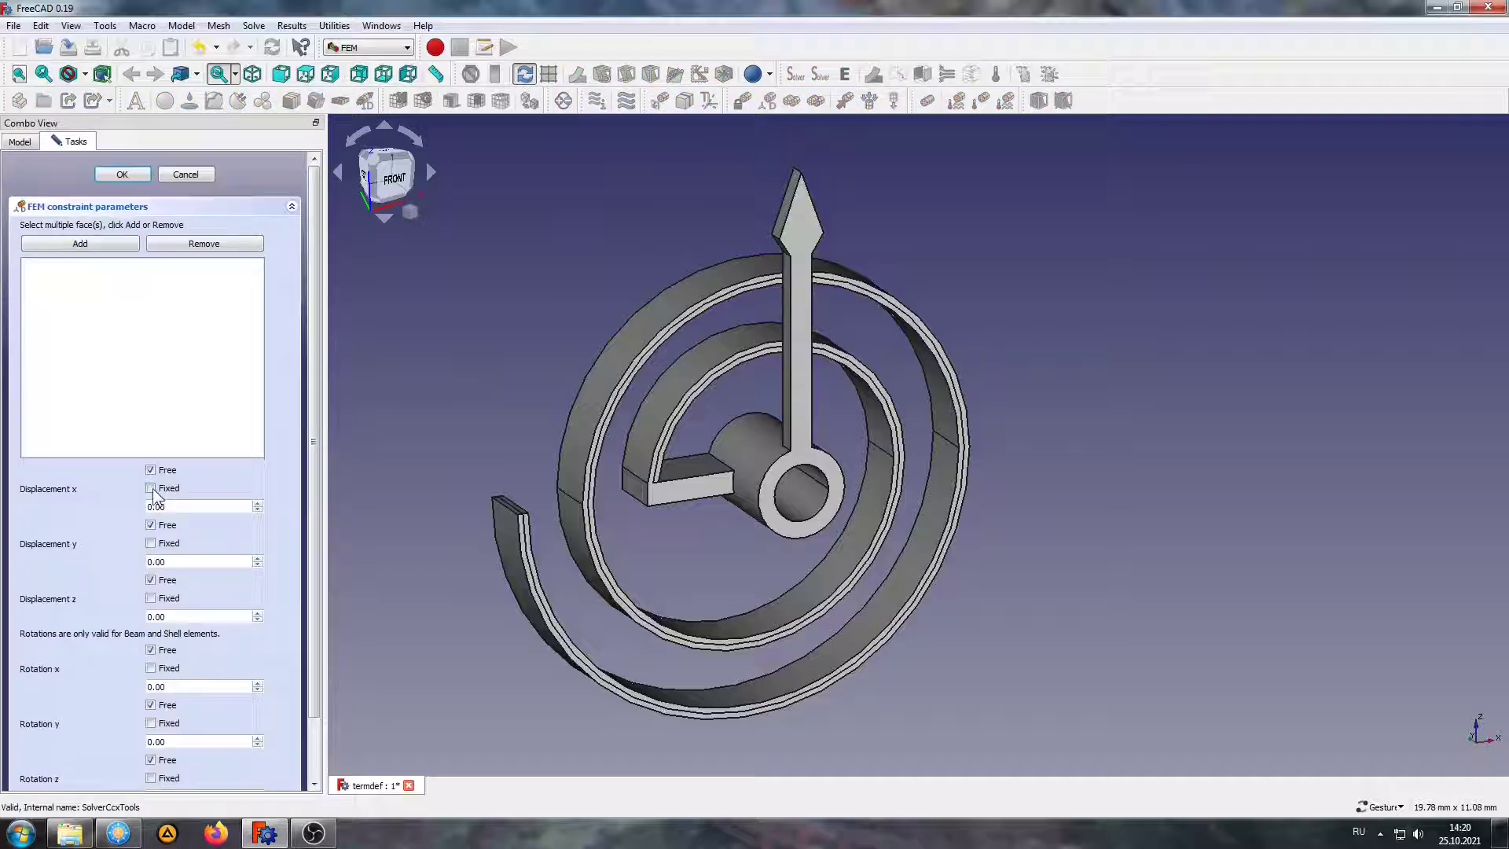
left_click(150, 543)
left_click(150, 598)
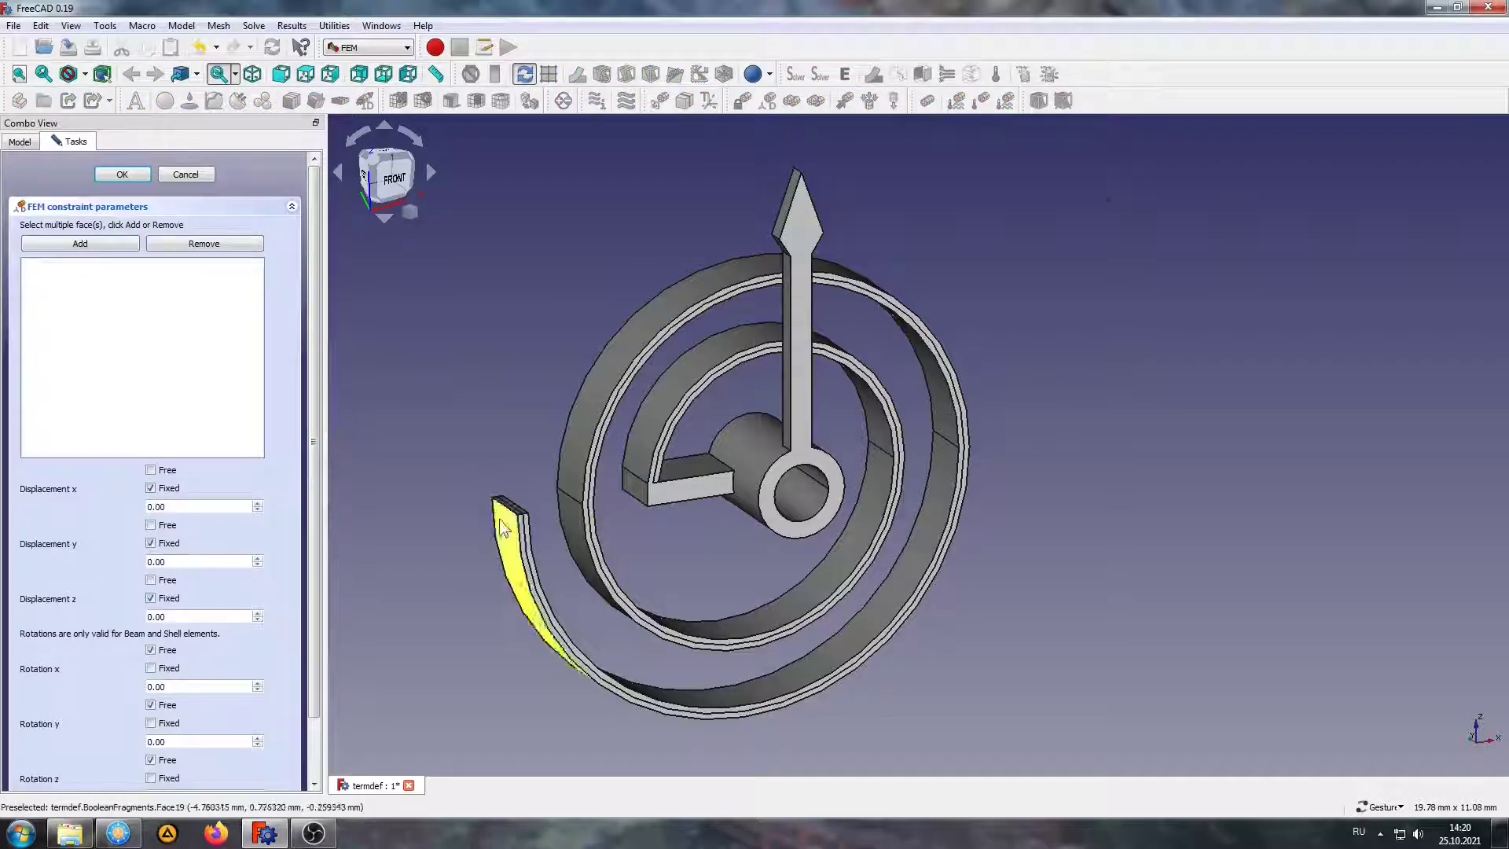
scroll(489, 516, "up", 5)
scroll(489, 516, "up", 3)
left_click(600, 393)
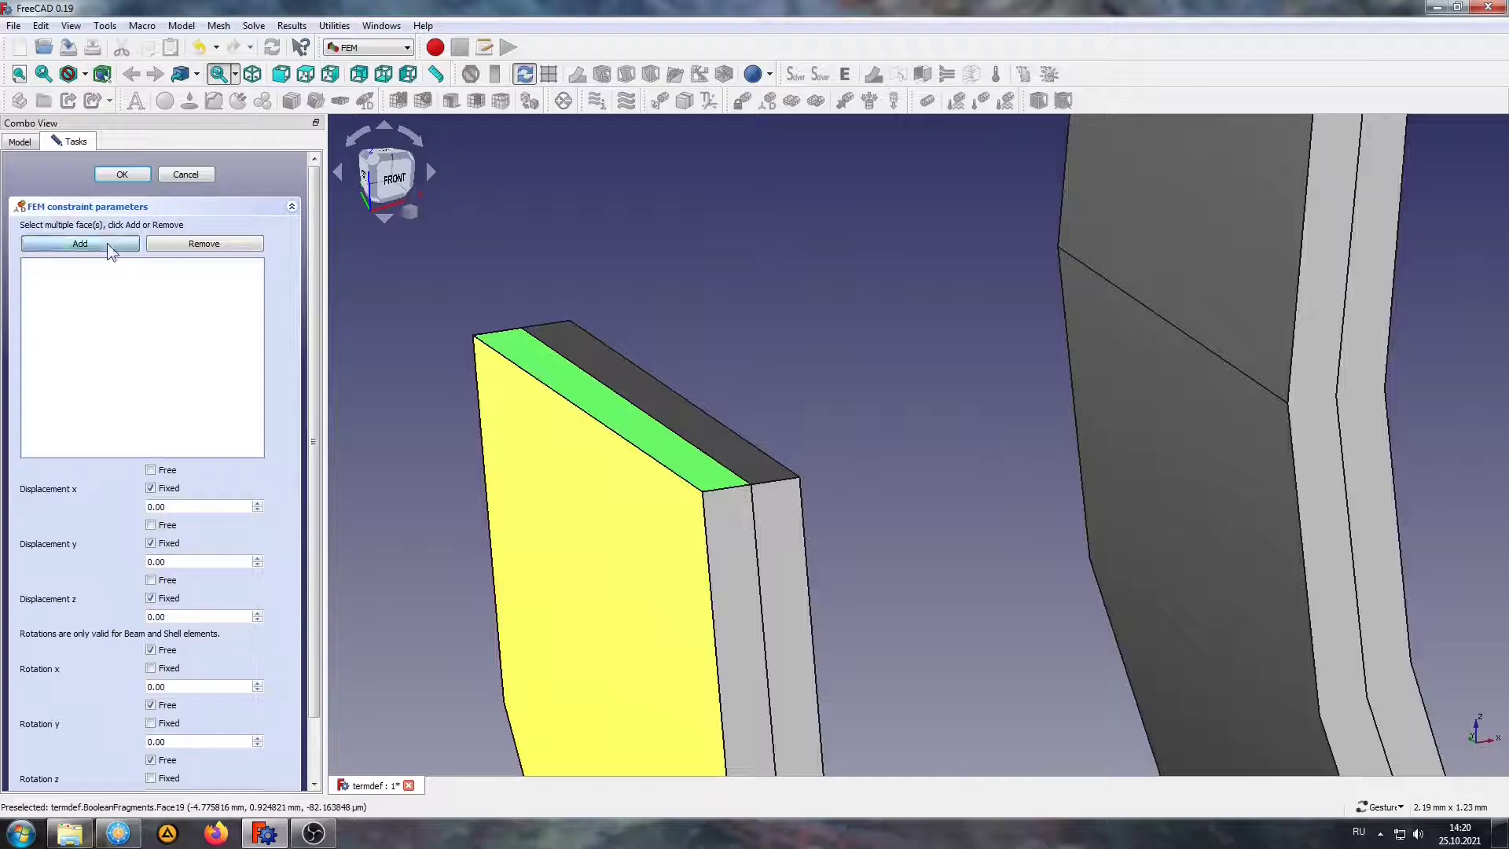
left_click(79, 245)
left_click(643, 385)
left_click(79, 243)
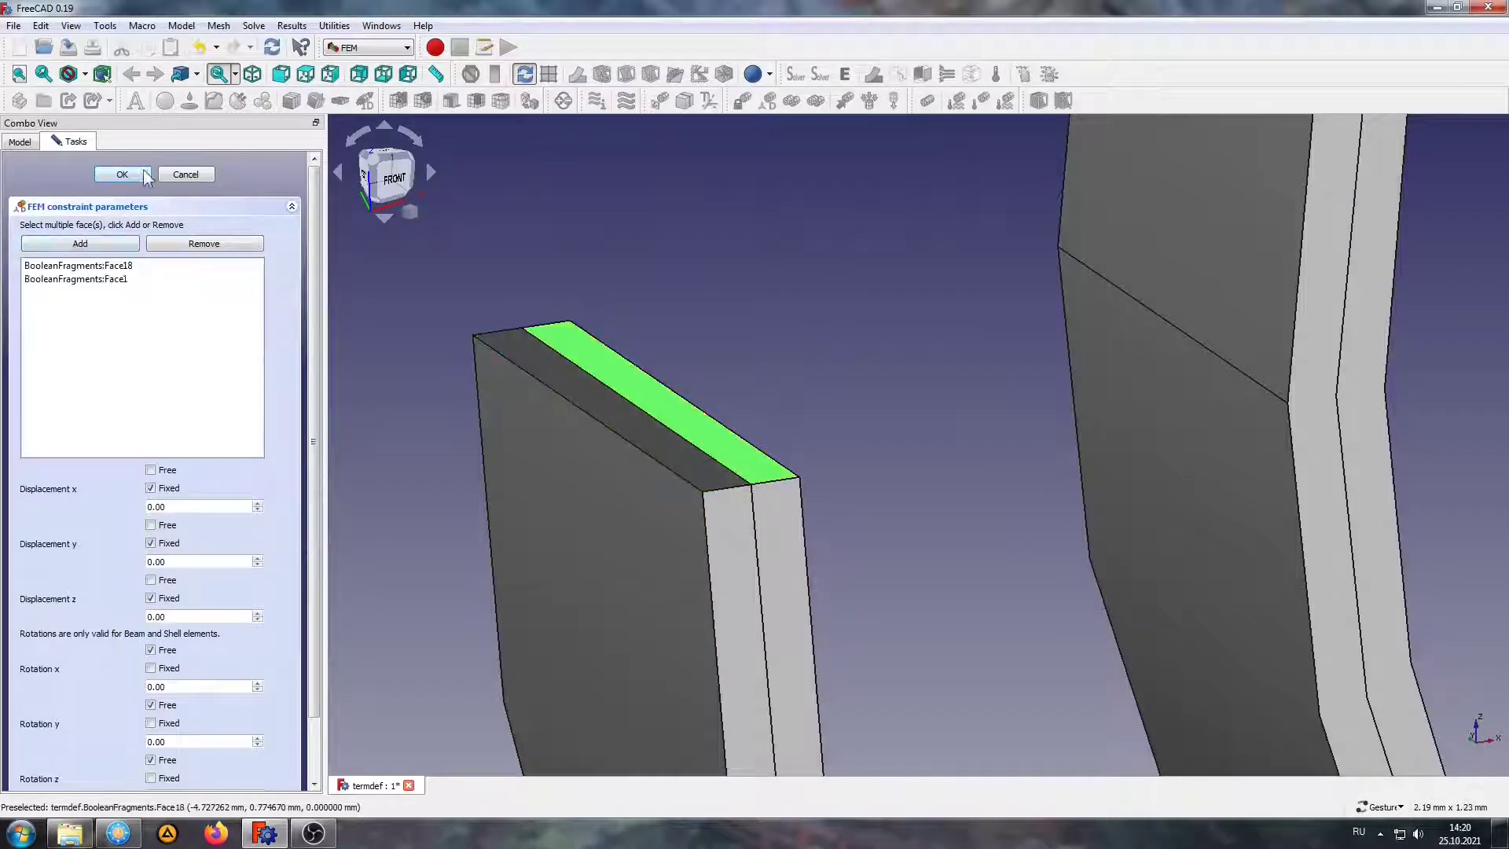
left_click(122, 174)
Add a second x, y, z fixed displacement constraint on the hub bore edge, then view isometrically
scroll(507, 399, "down", 3)
scroll(506, 399, "down", 4)
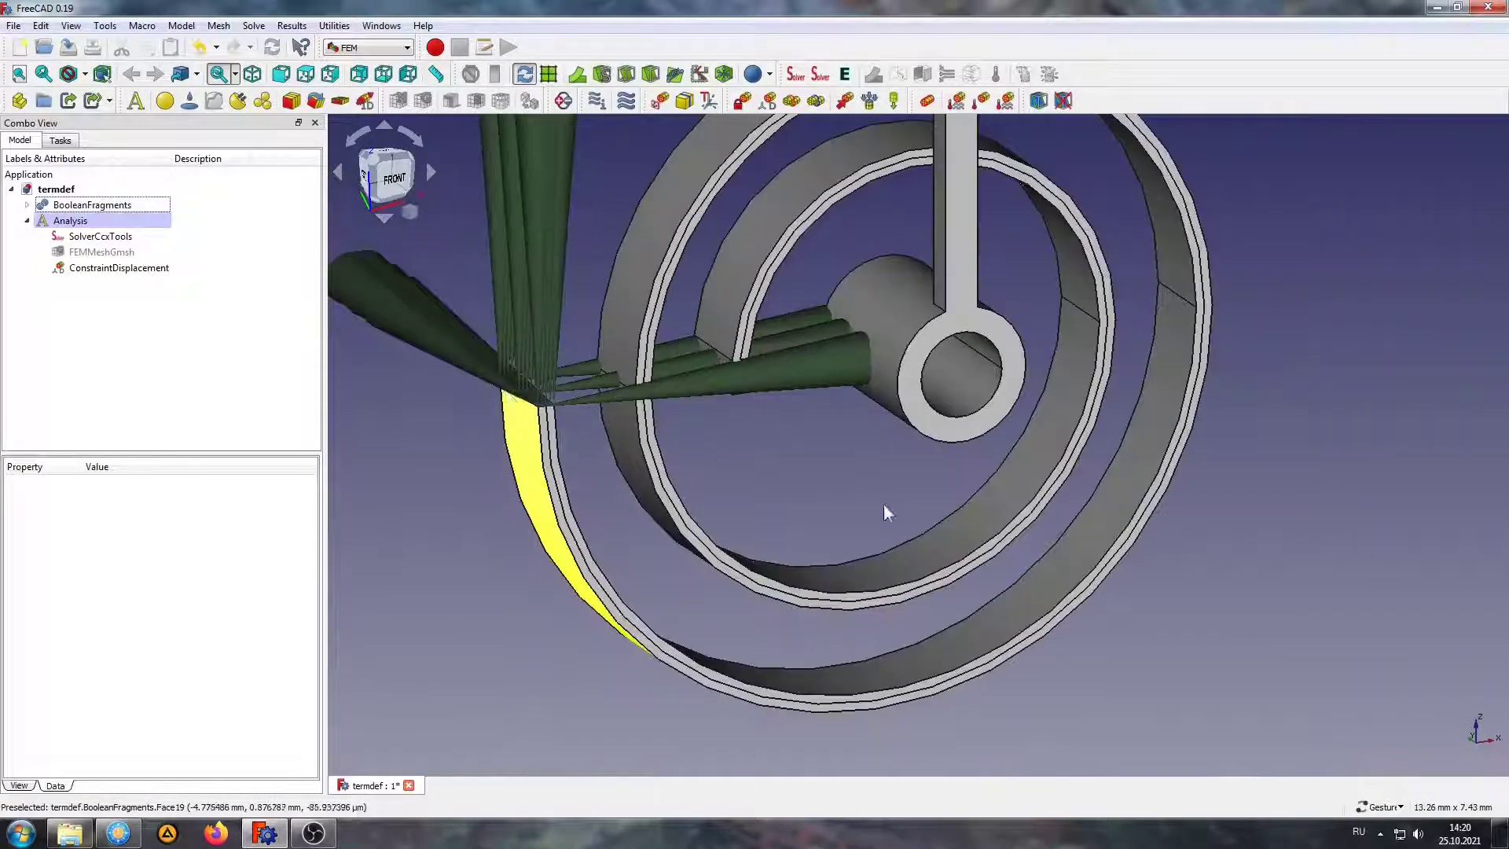
mouse_move(690, 475)
left_mouse_down()
mouse_move(812, 498)
mouse_move(1104, 499)
mouse_move(1307, 465)
left_mouse_up()
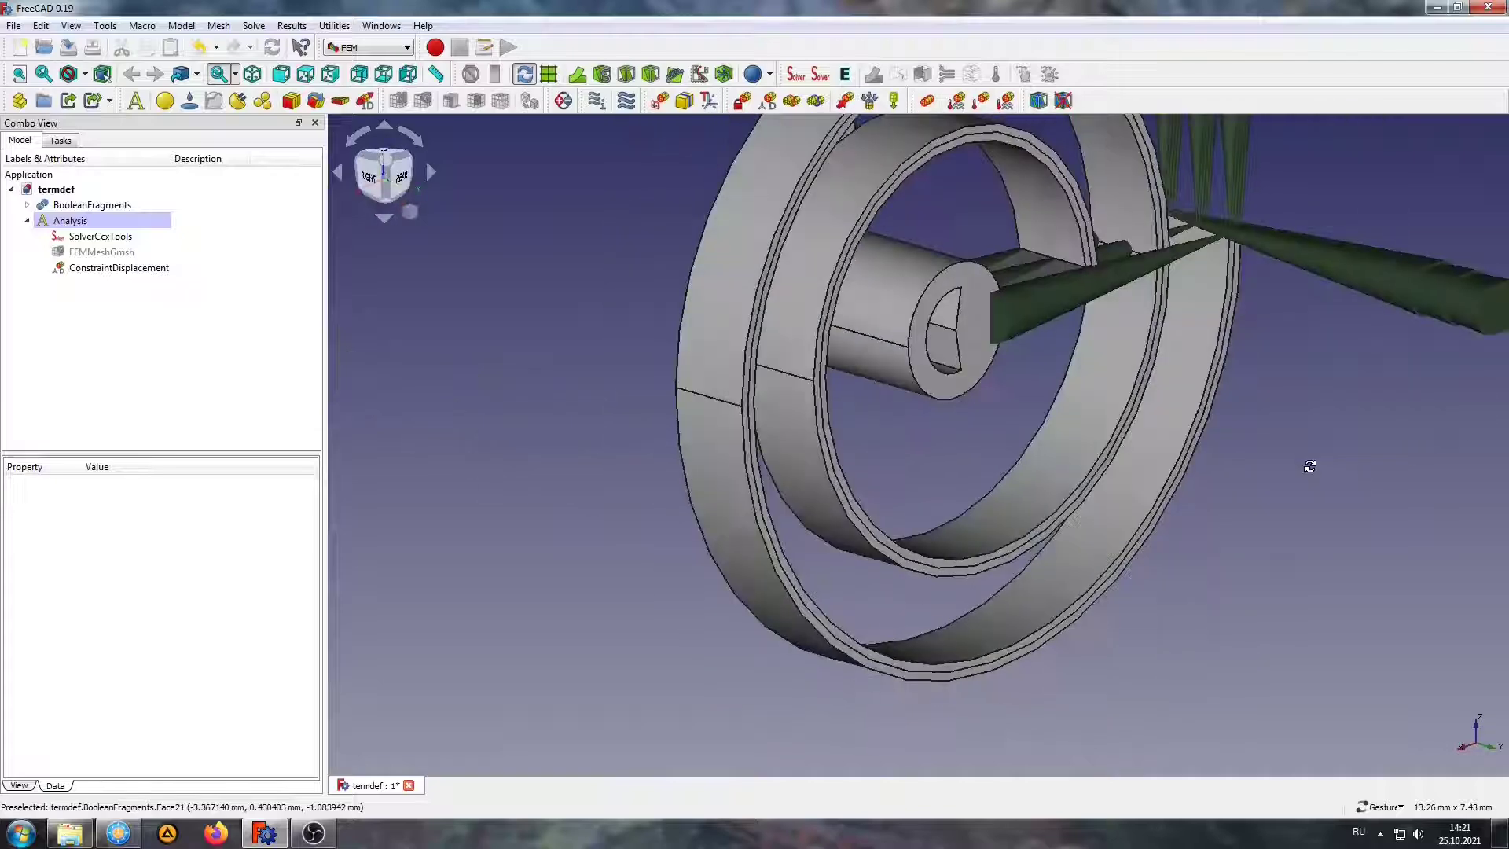
scroll(1044, 360, "up", 3)
scroll(1083, 448, "up", 3)
scroll(1108, 537, "up", 3)
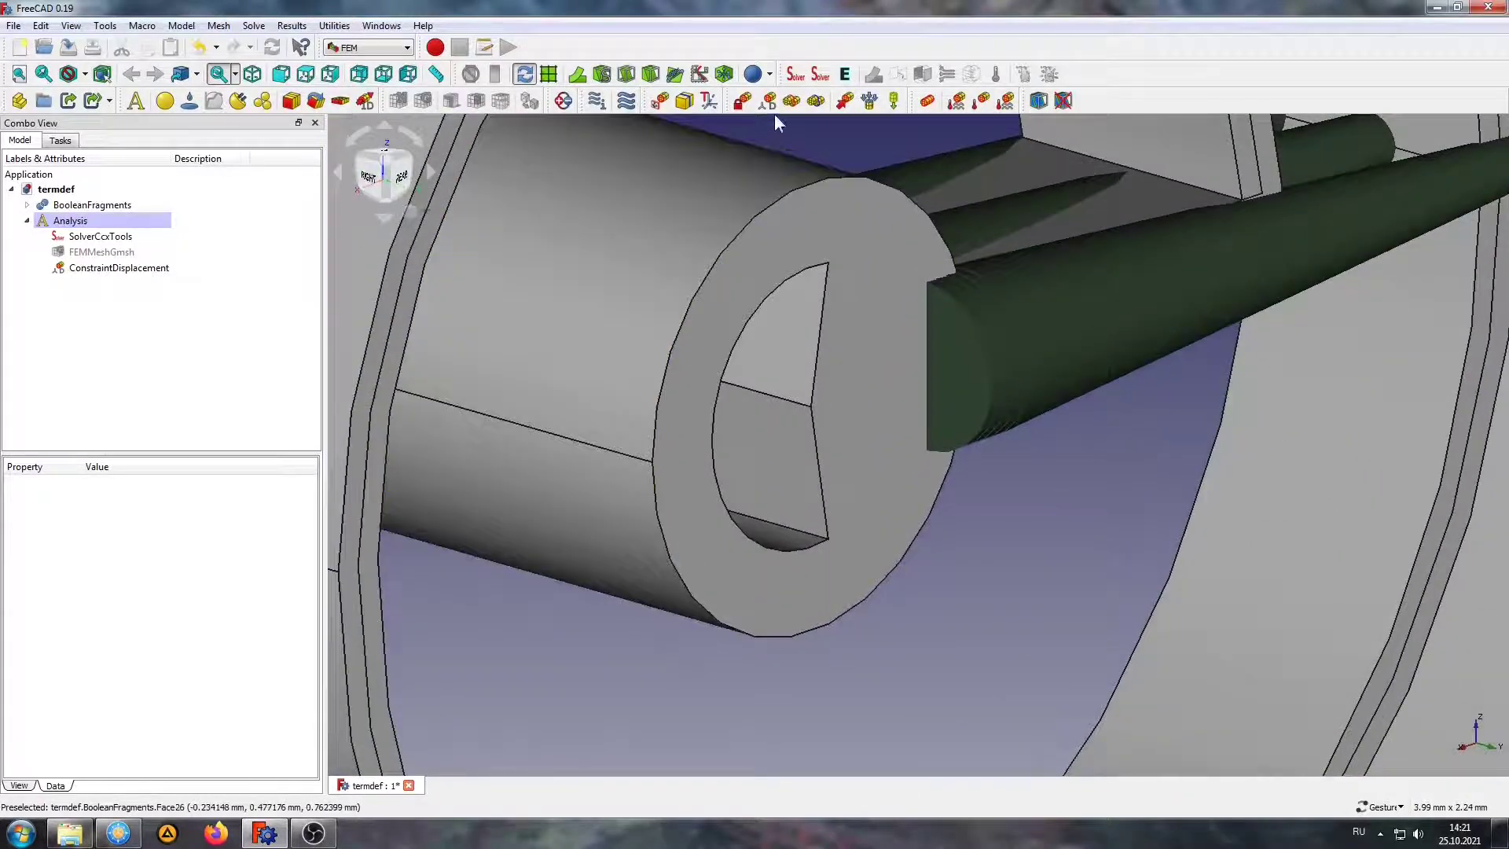
left_click(767, 101)
left_click(151, 489)
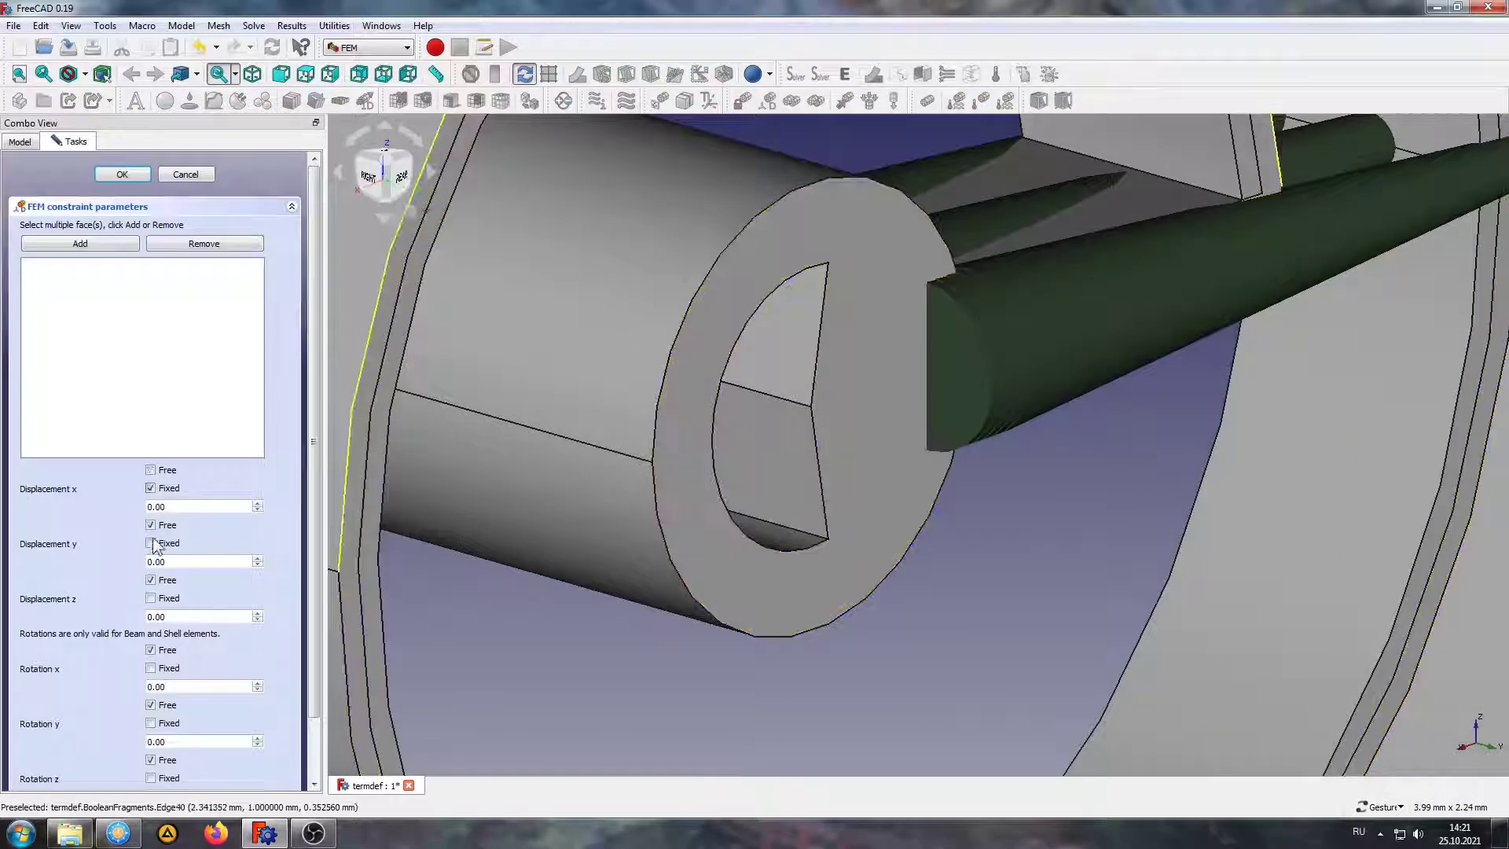
left_click(151, 543)
left_click(151, 599)
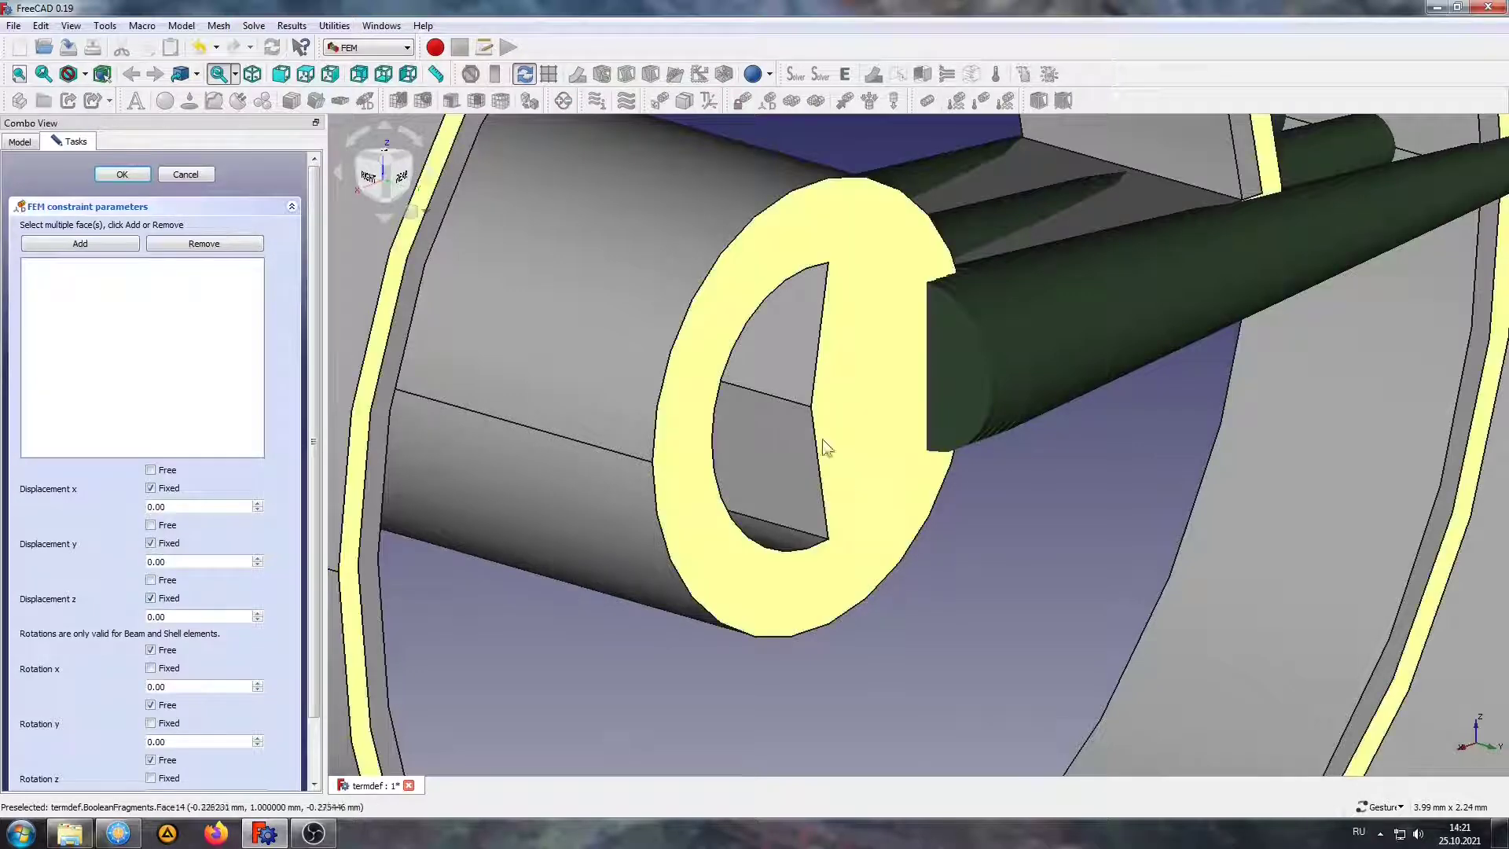
left_click(782, 398)
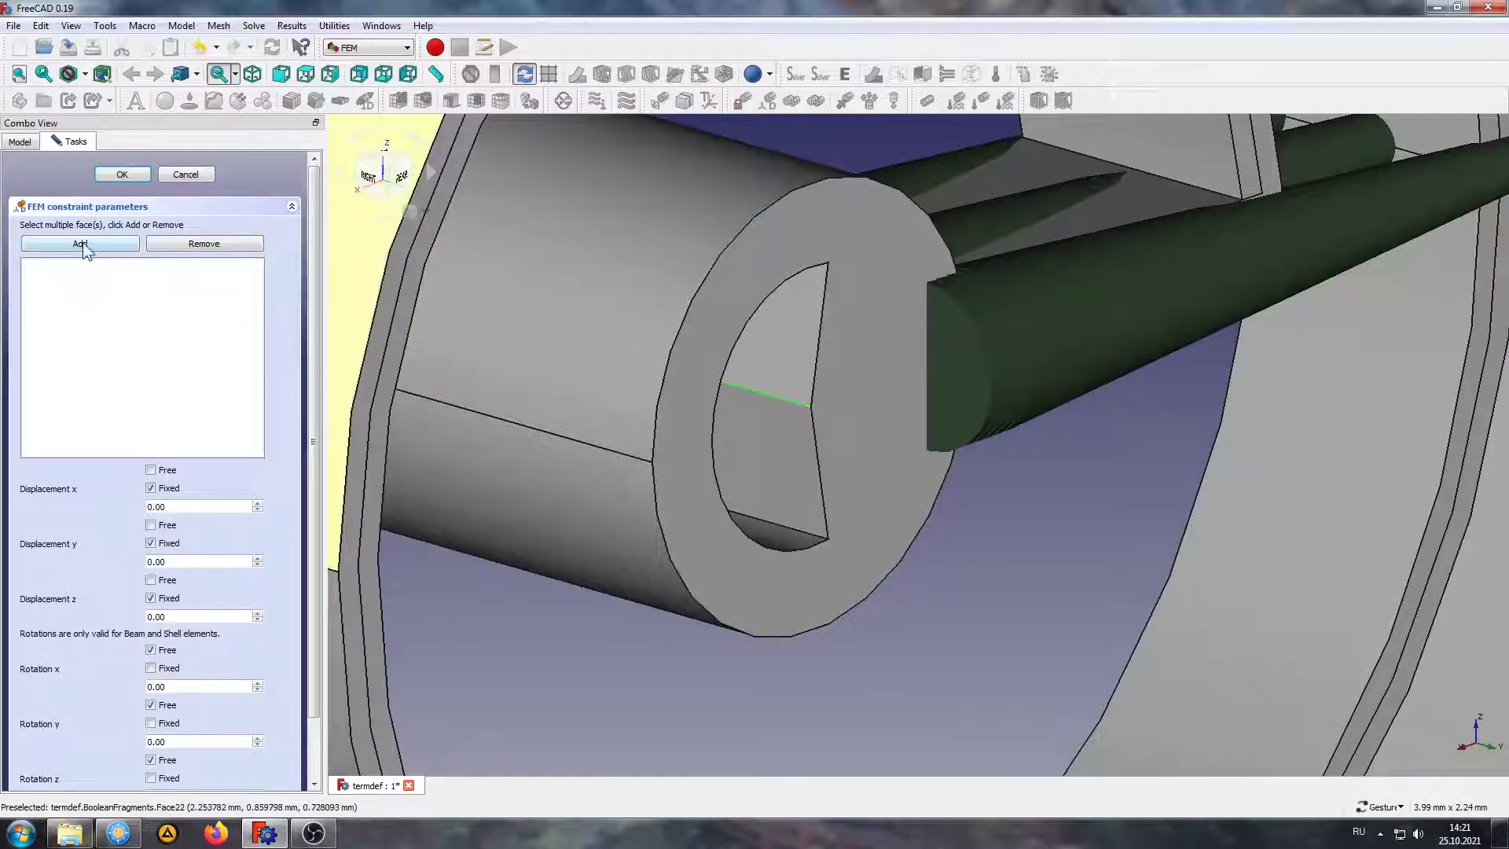
left_click(82, 242)
left_click(124, 173)
left_click(253, 73)
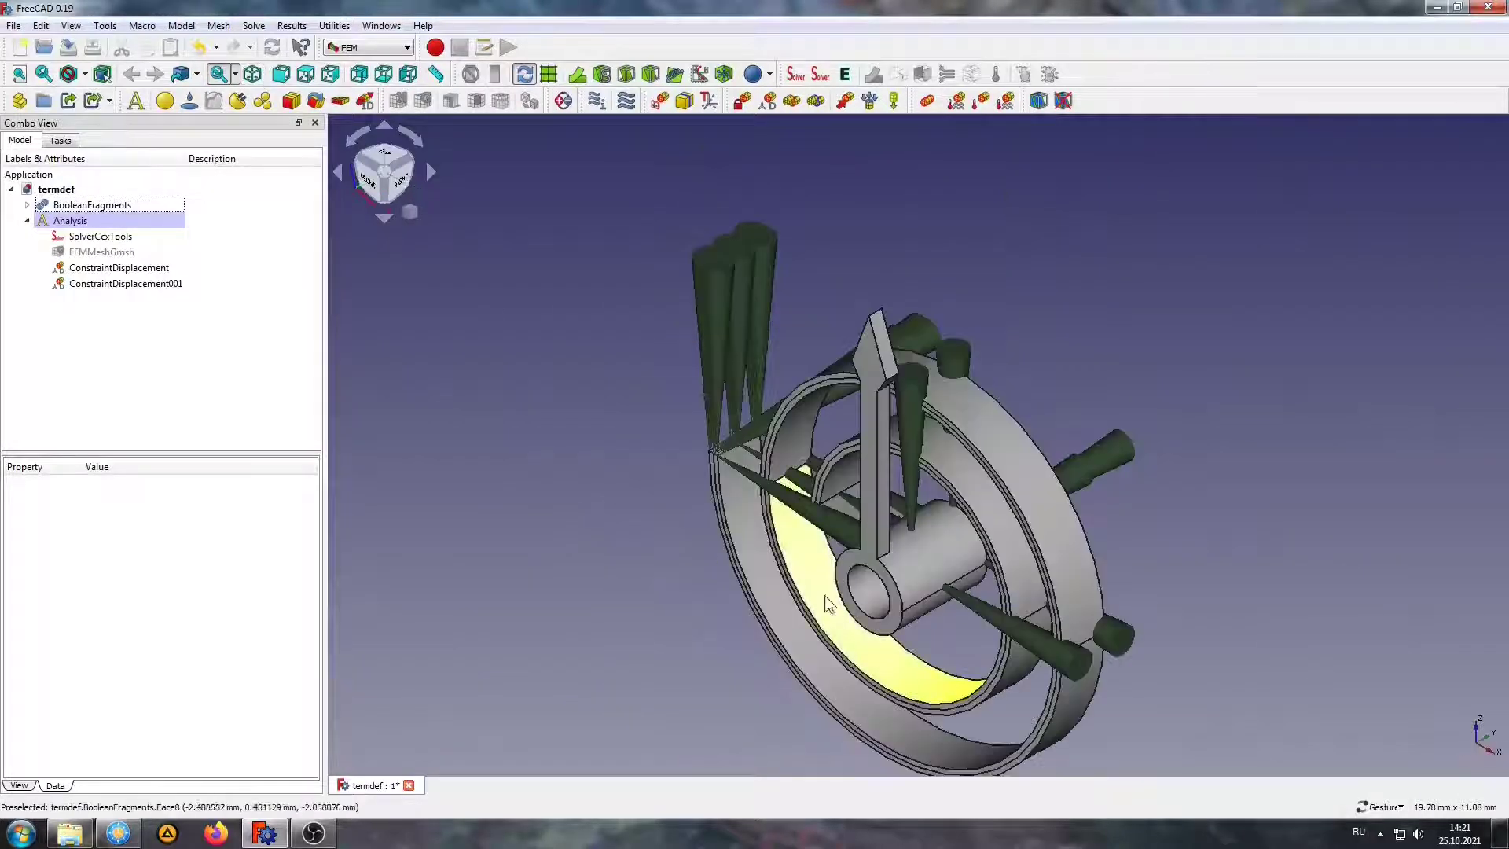
mouse_move(786, 550)
left_mouse_down()
mouse_move(672, 514)
mouse_move(623, 539)
left_mouse_up()
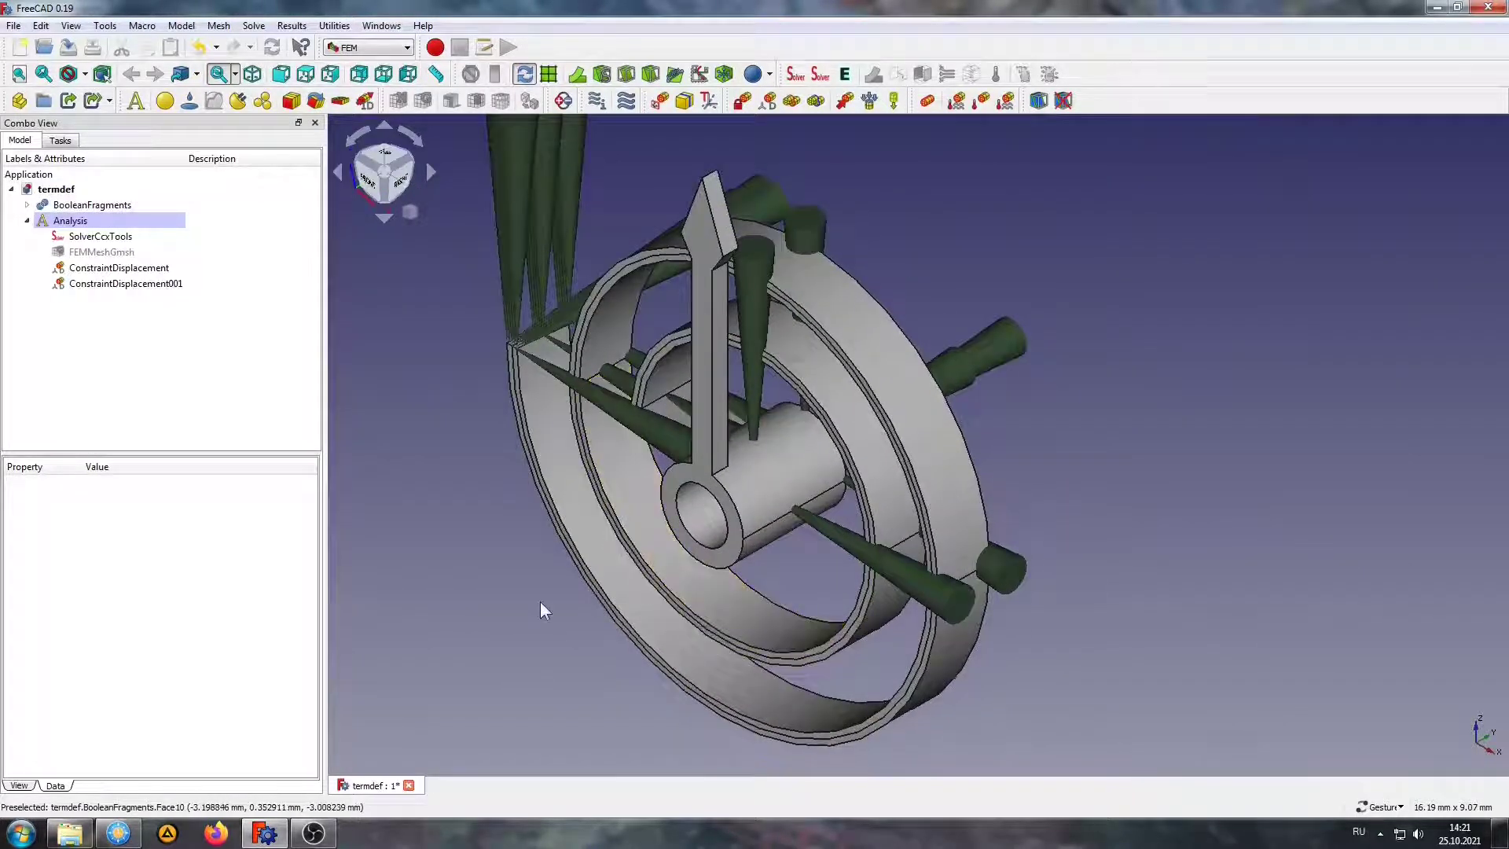
Assign the iron material card to the outer band solid (Solid2) of BooleanFragments
left_click(164, 100)
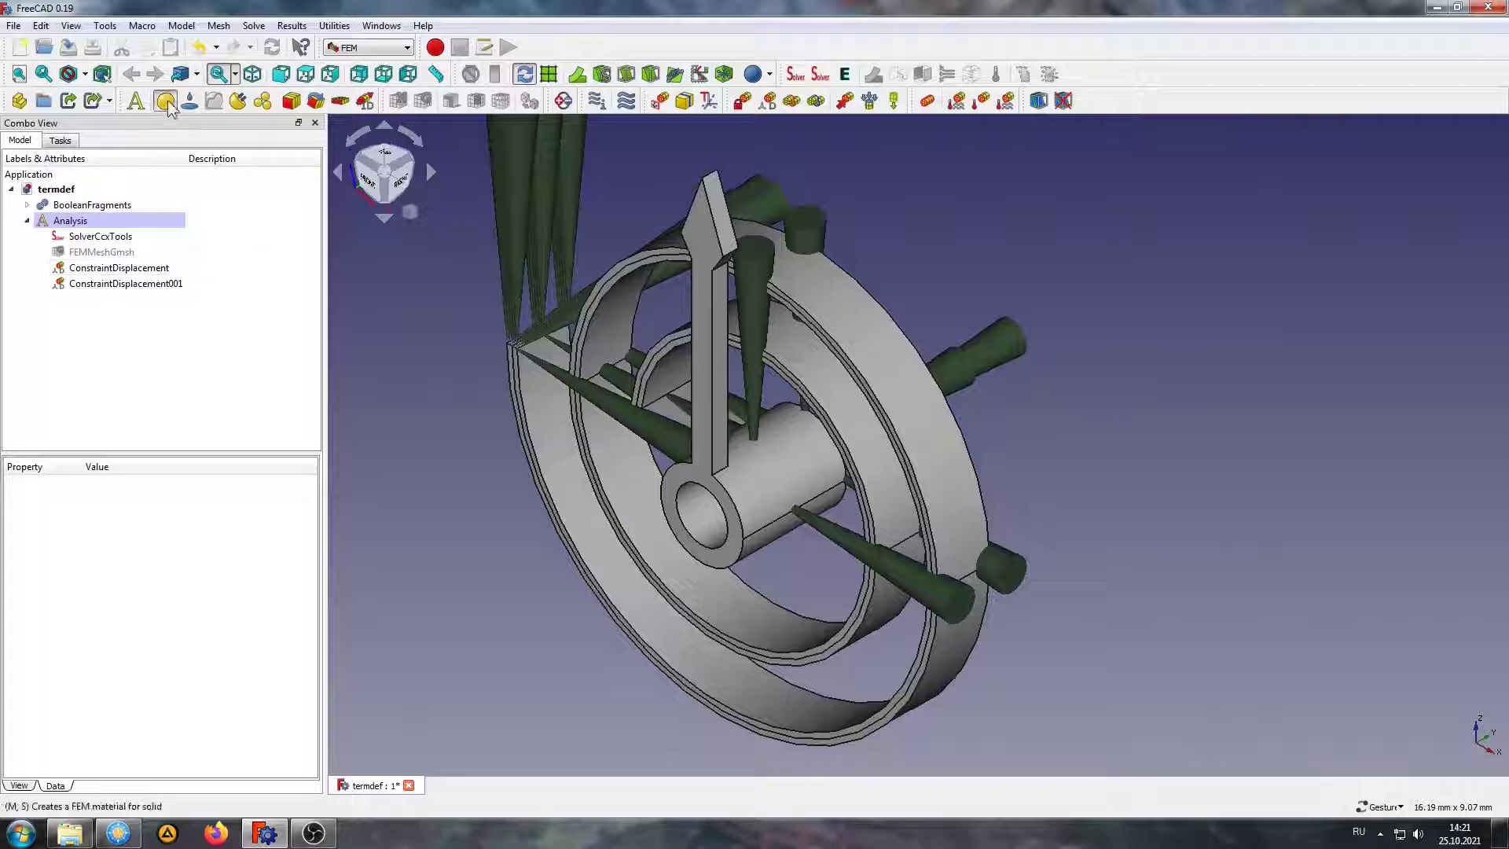
left_click_drag(313, 273, 314, 346)
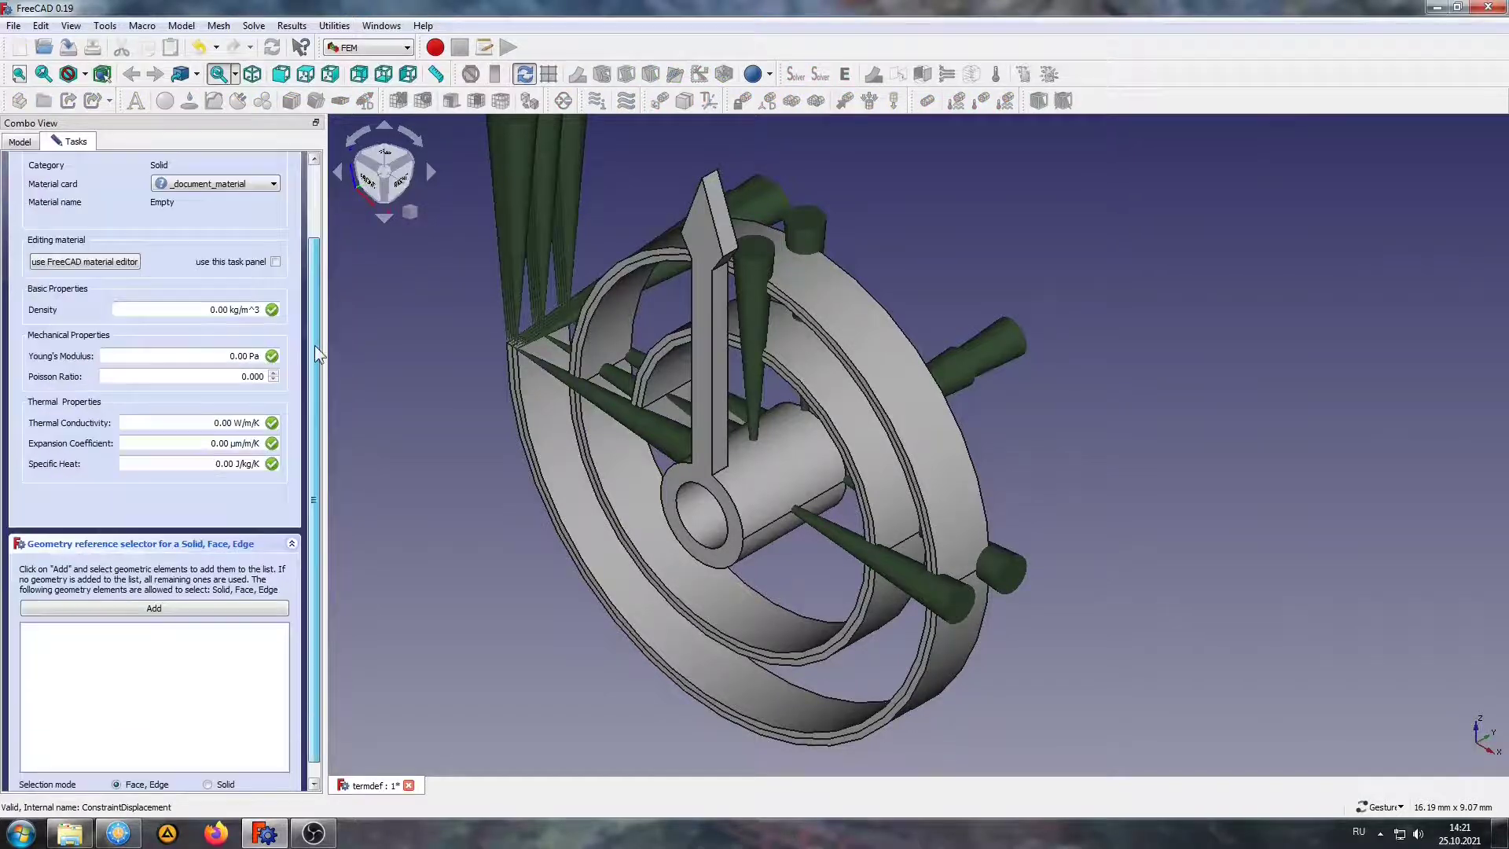
left_click(244, 184)
left_click(230, 262)
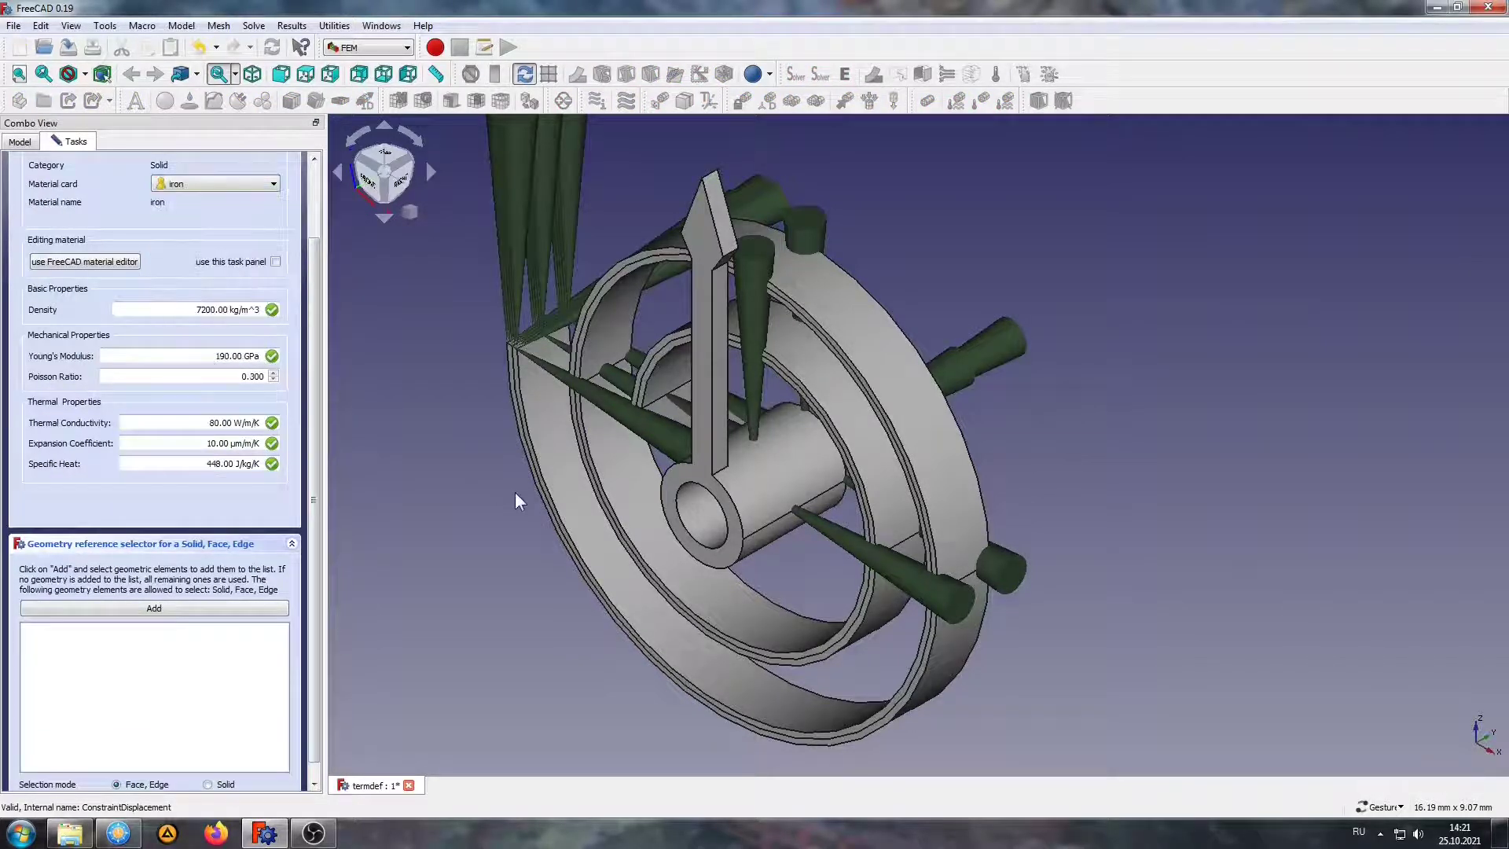
left_click(226, 785)
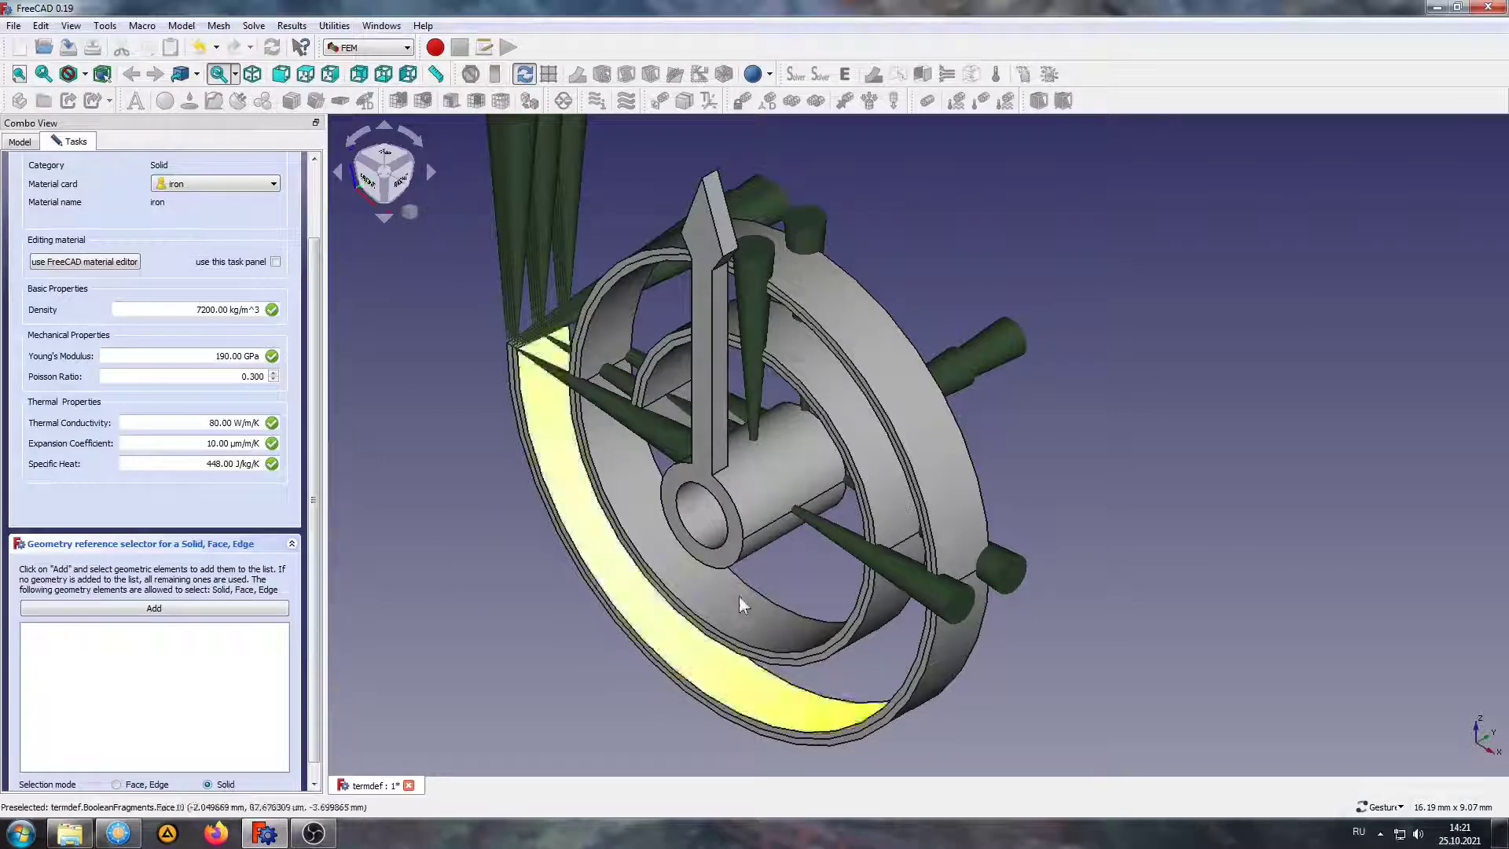
left_click(906, 385)
left_click(204, 607)
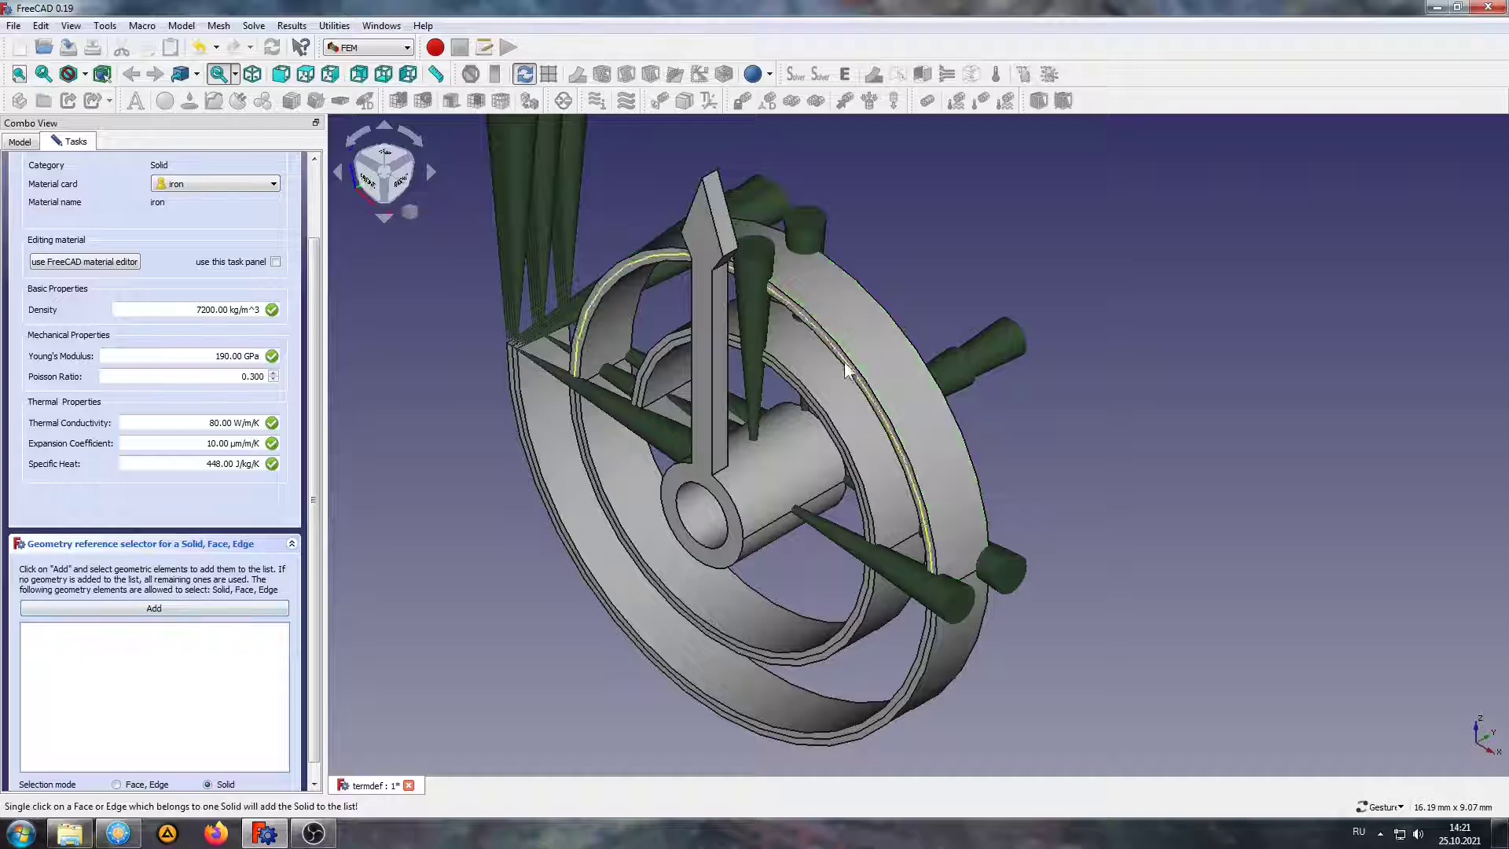
left_click(868, 348)
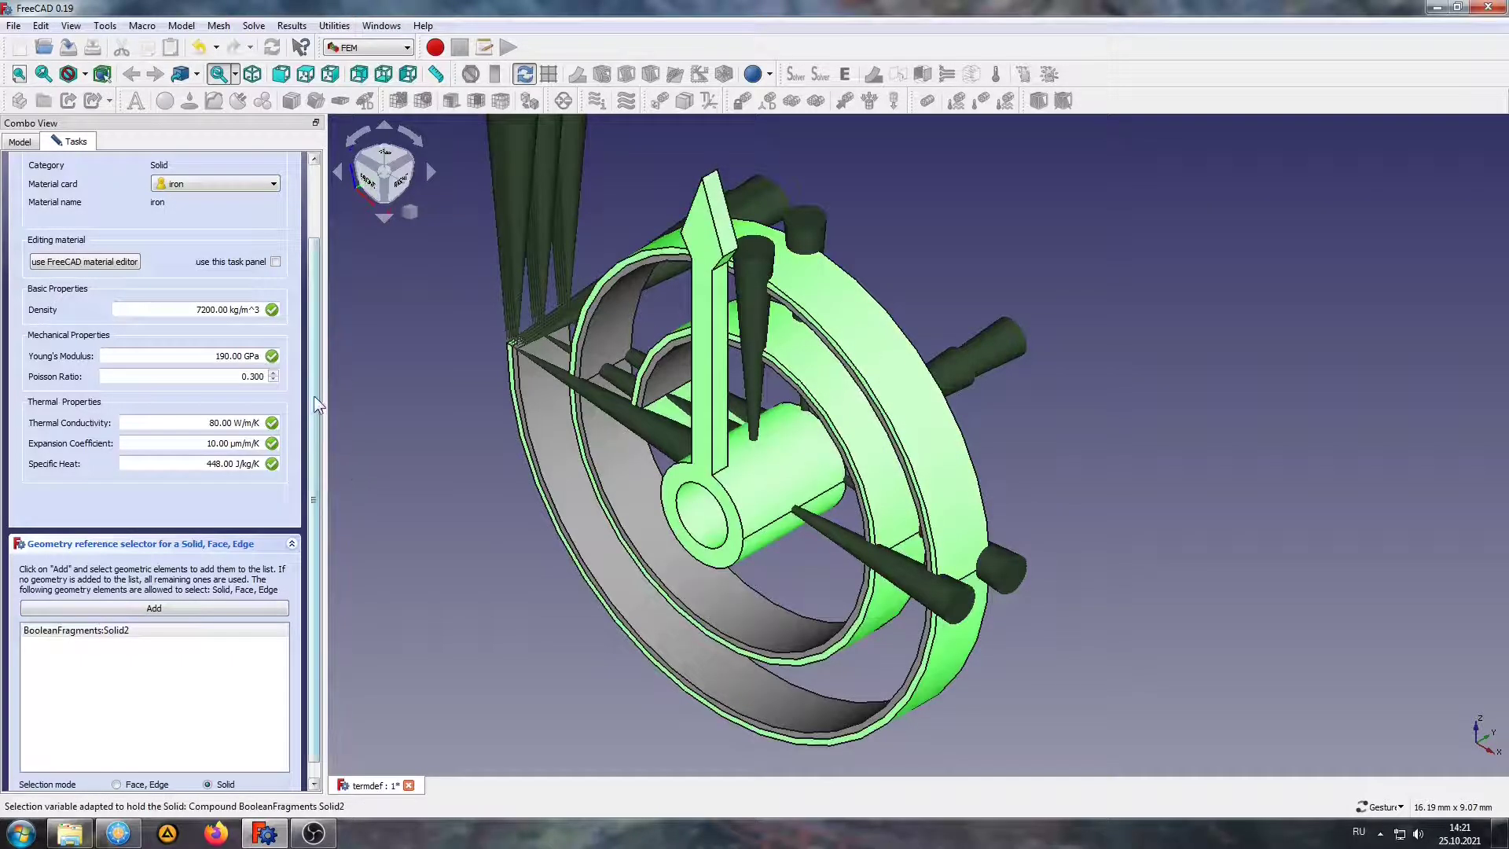
left_click_drag(313, 394, 314, 318)
left_click(126, 175)
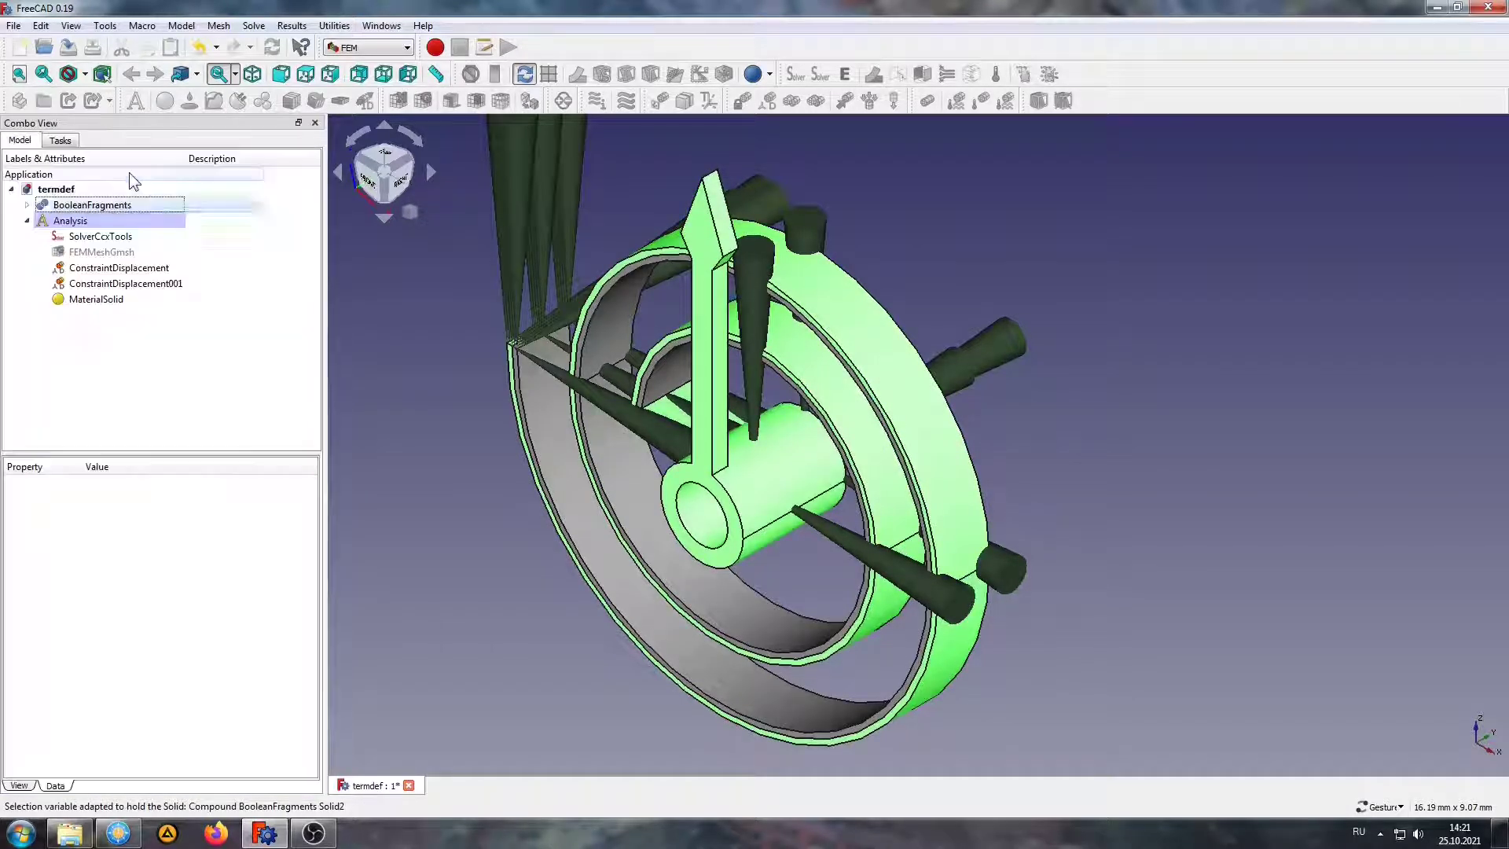
Add a second solid material, copper, to the inner strip solid (Solid1)
left_click(166, 110)
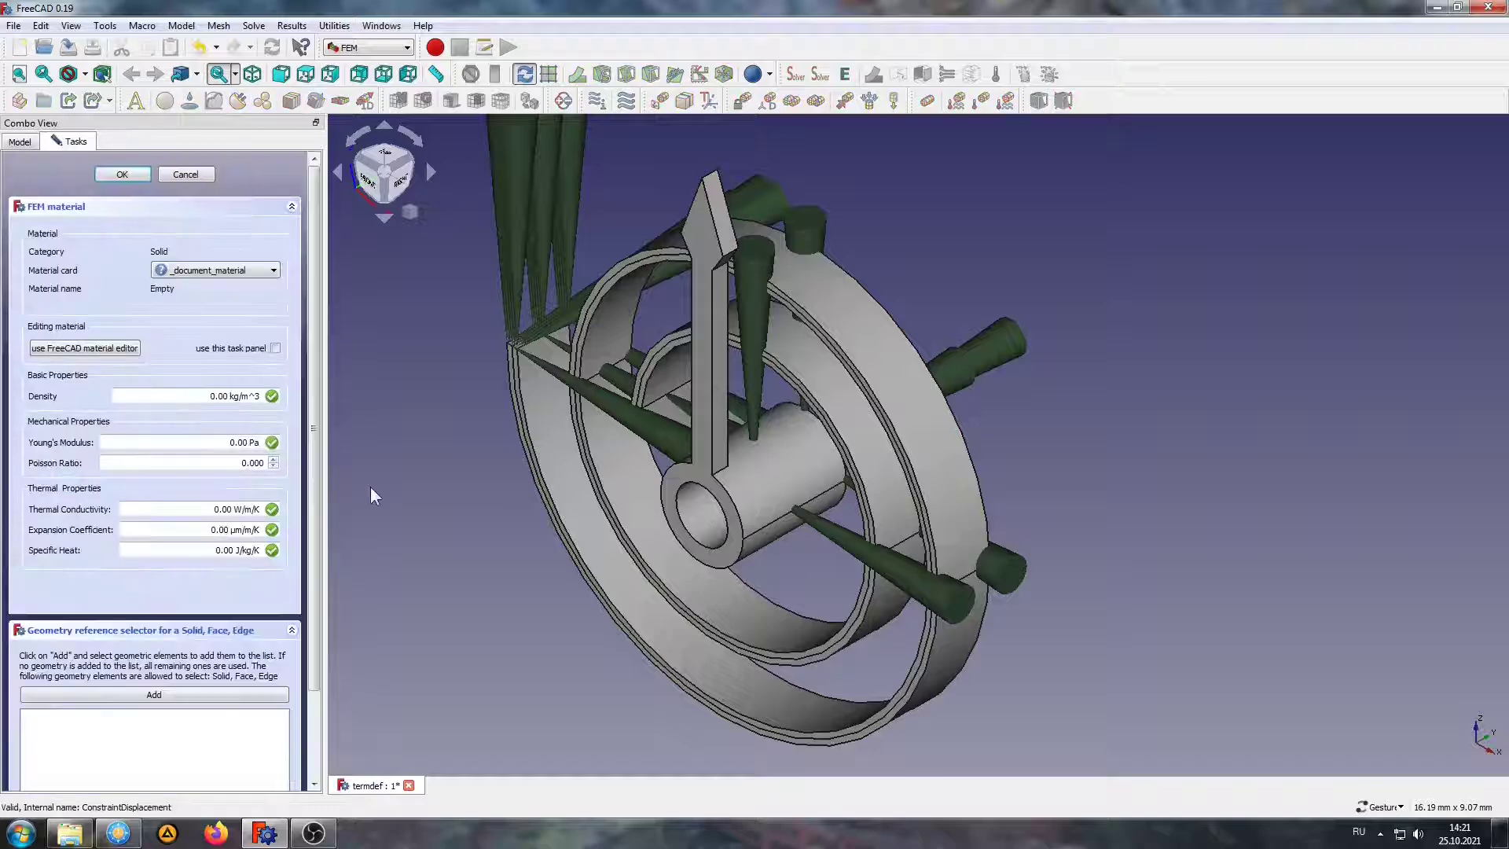
left_click(248, 272)
left_click(227, 340)
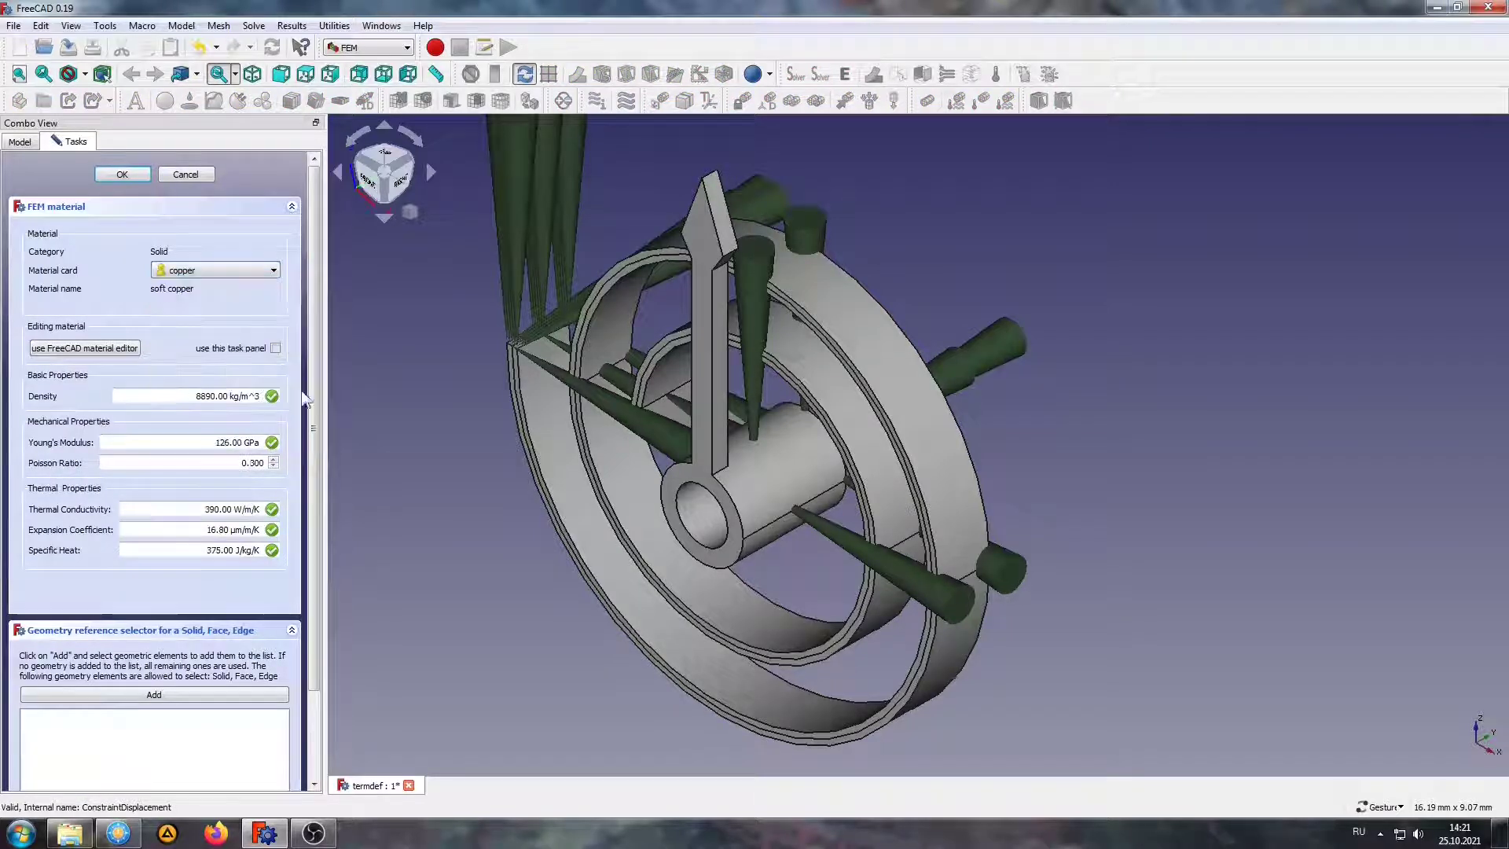
scroll(314, 374, "down", 2)
left_click(225, 768)
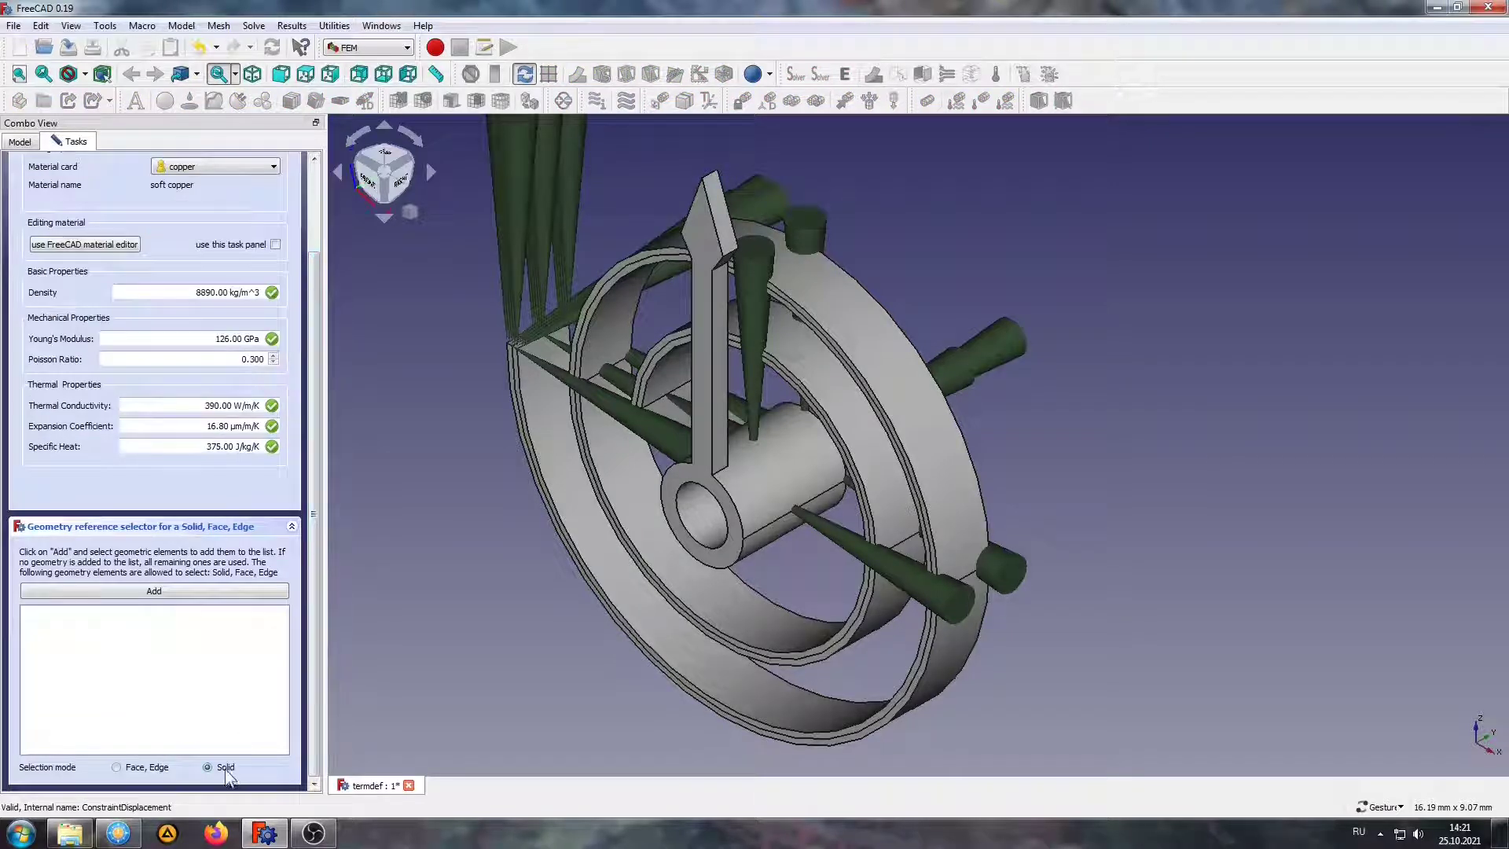
left_click(652, 619)
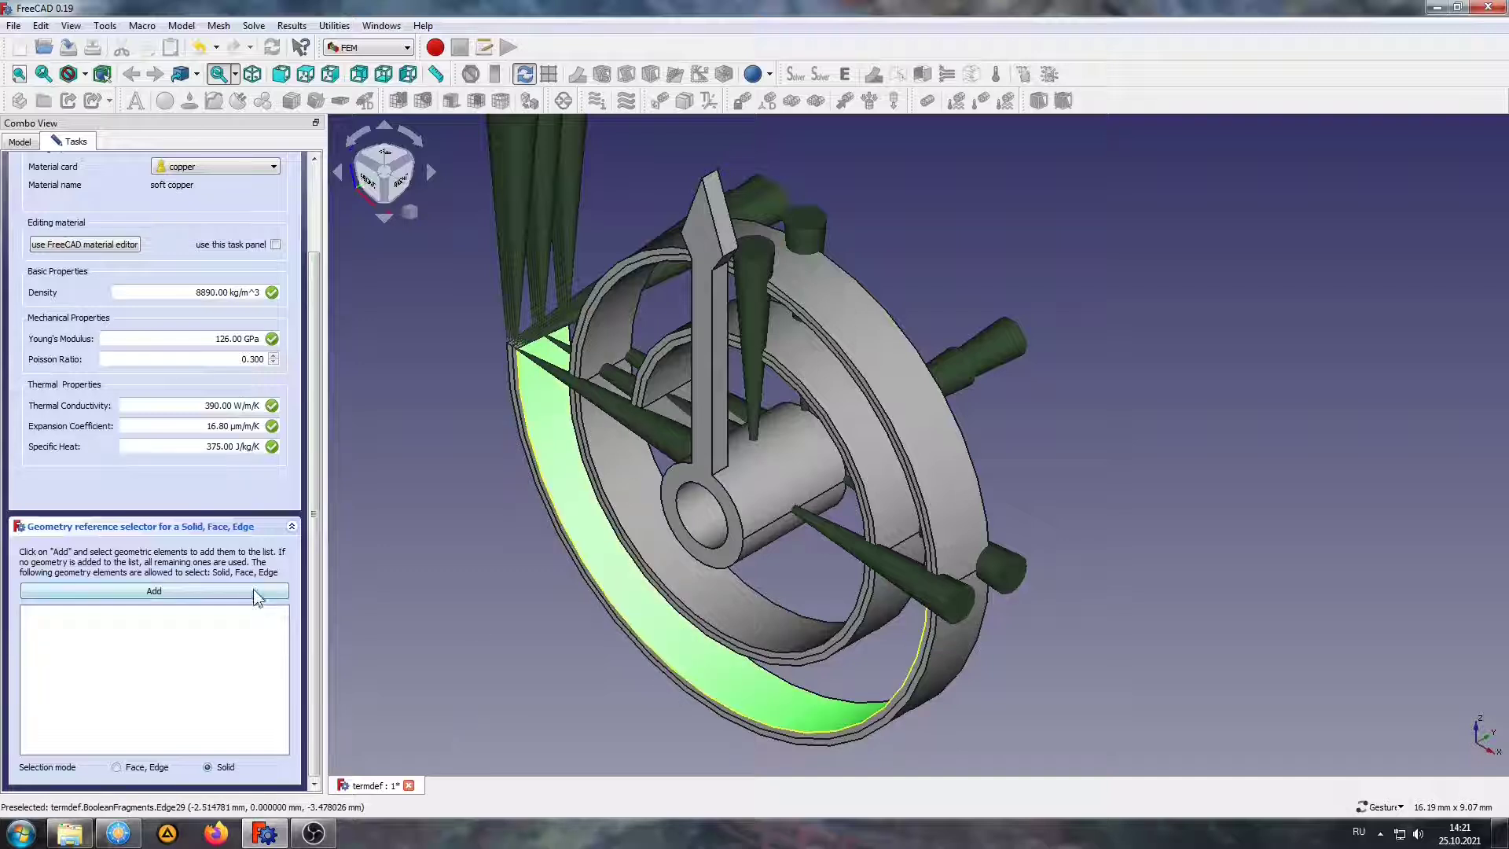
left_click(256, 593)
left_click(617, 579)
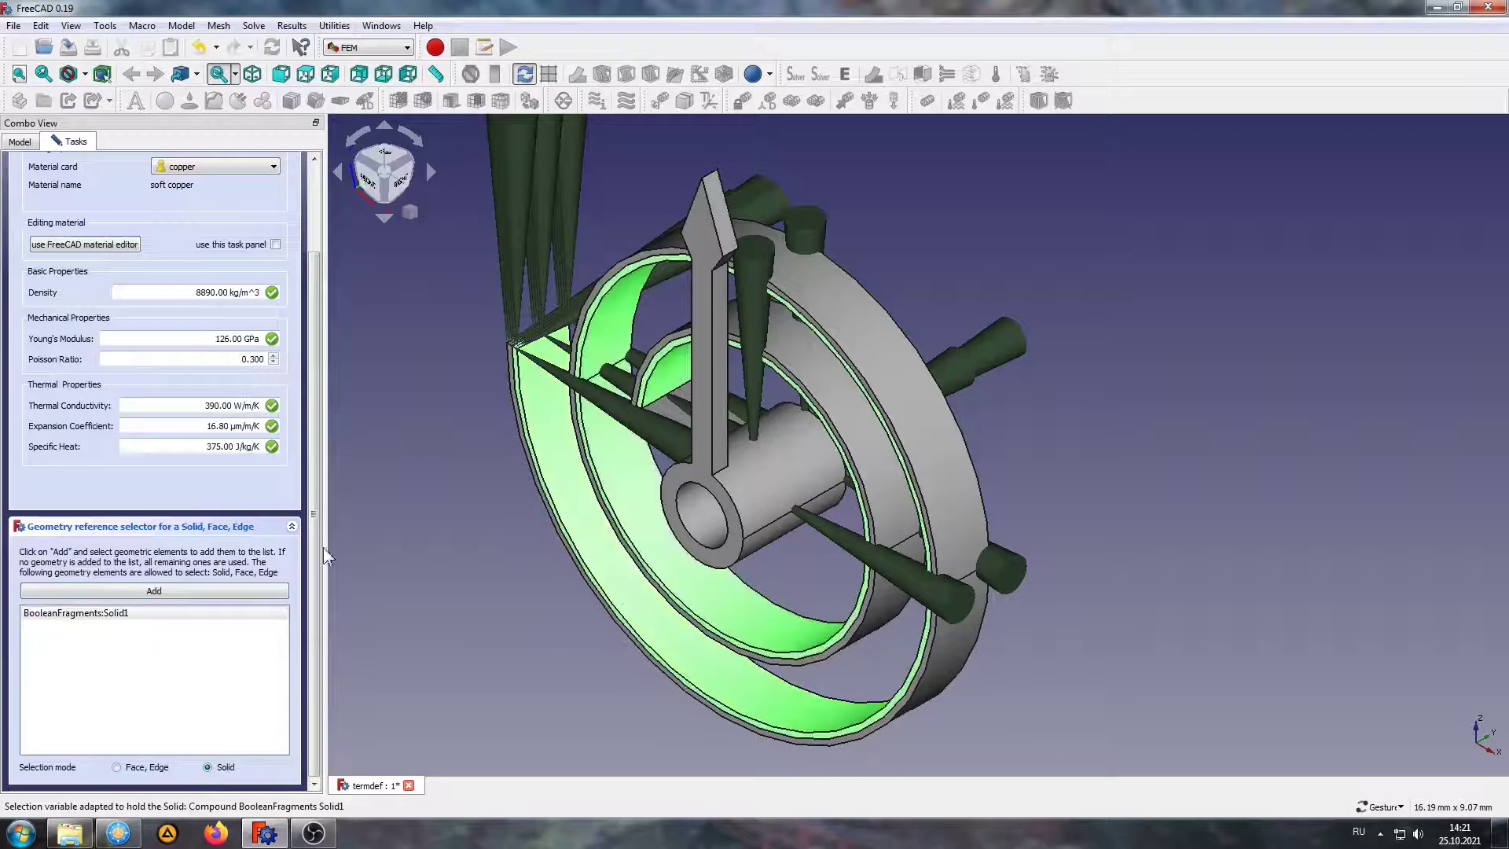
left_click_drag(316, 547, 315, 462)
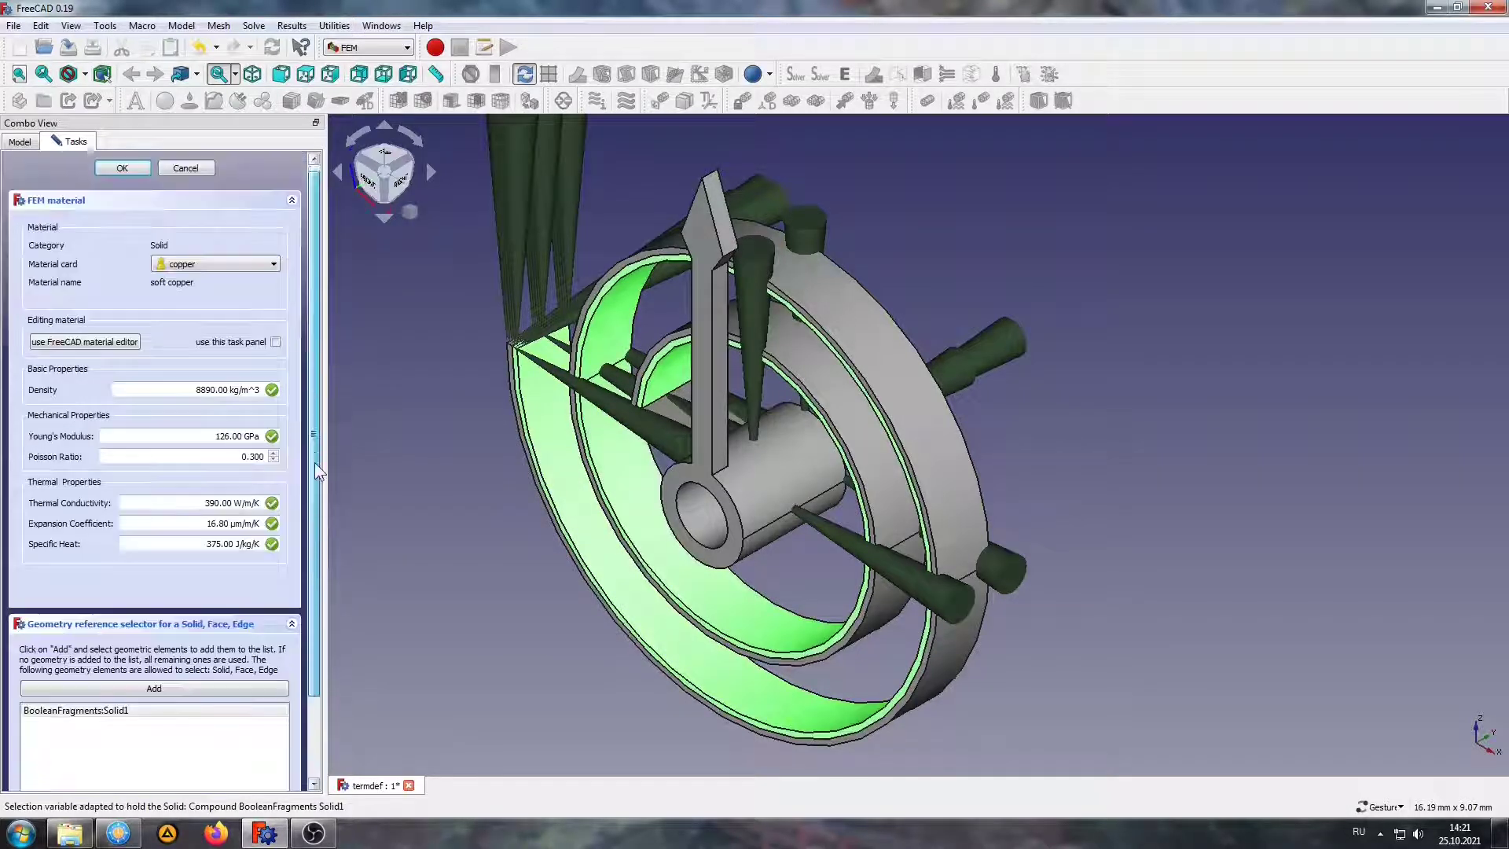
left_click(125, 173)
left_click_drag(458, 593, 560, 620)
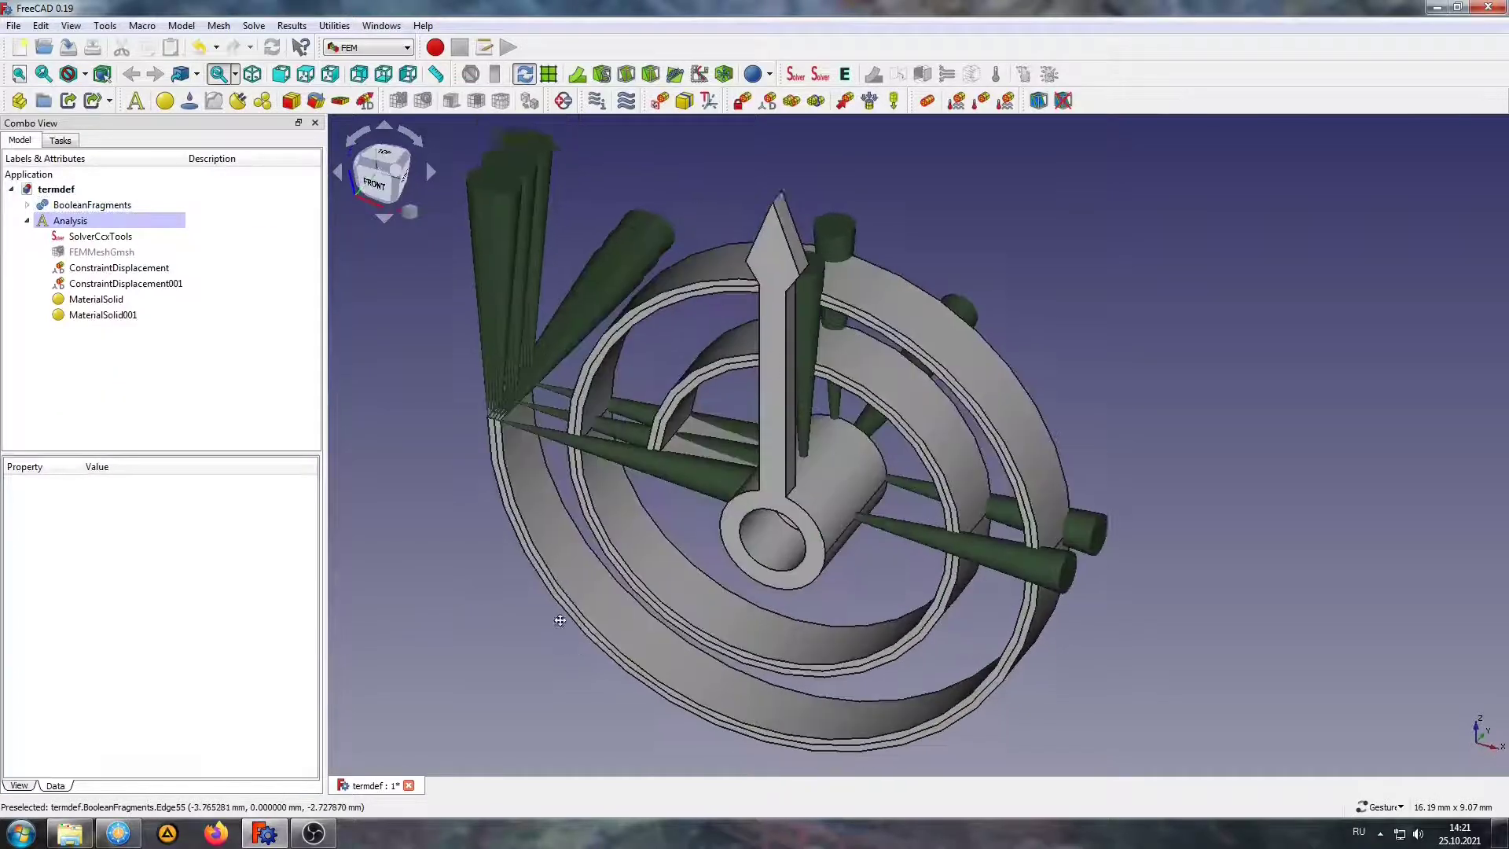
right_click_drag(560, 620, 553, 590)
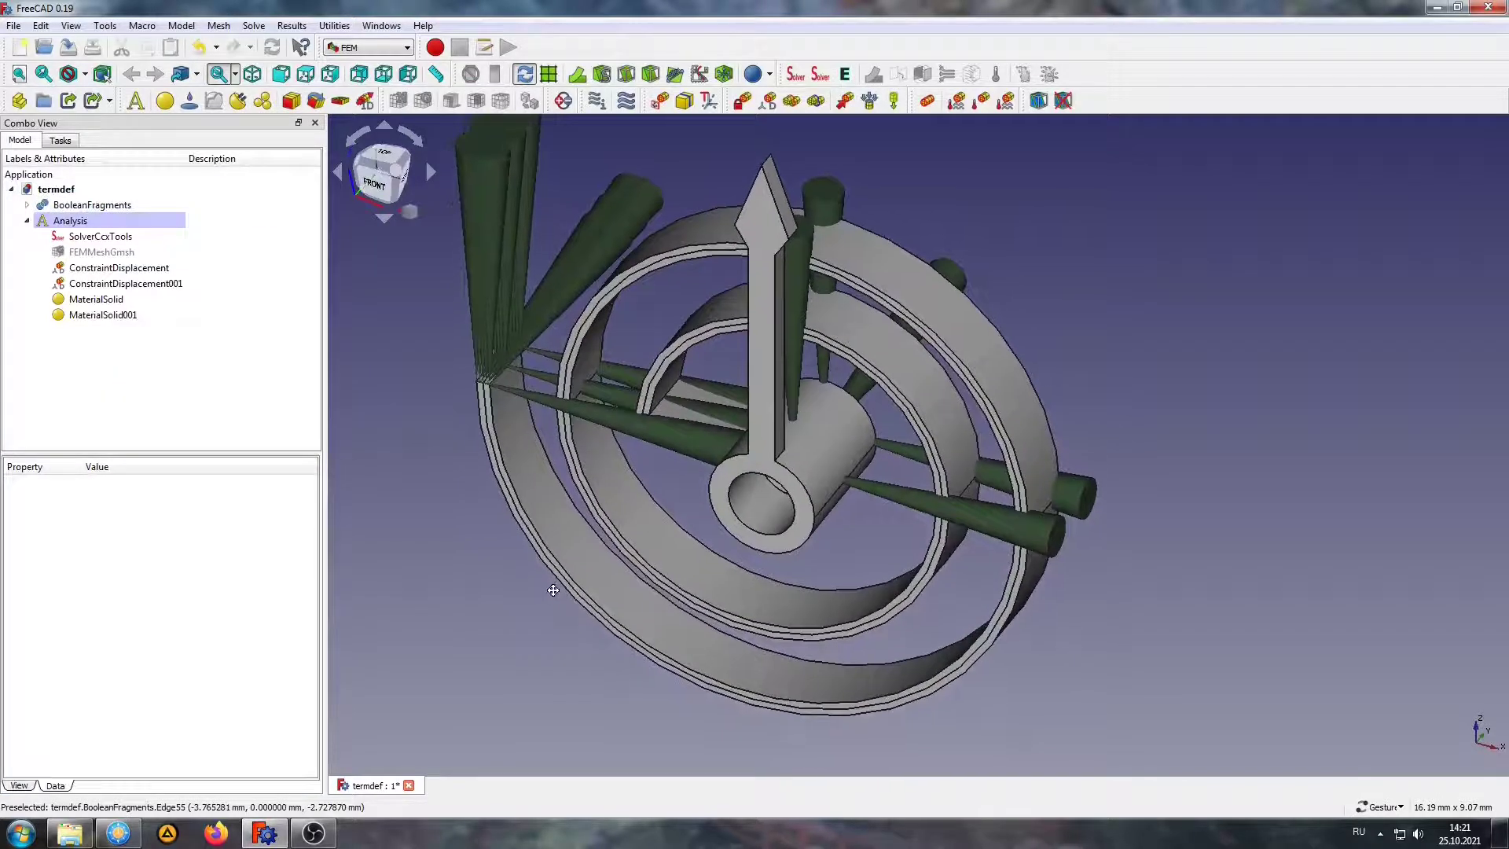
Add an initial temperature constraint, changing the default 300 K to 293 K
left_click(927, 100)
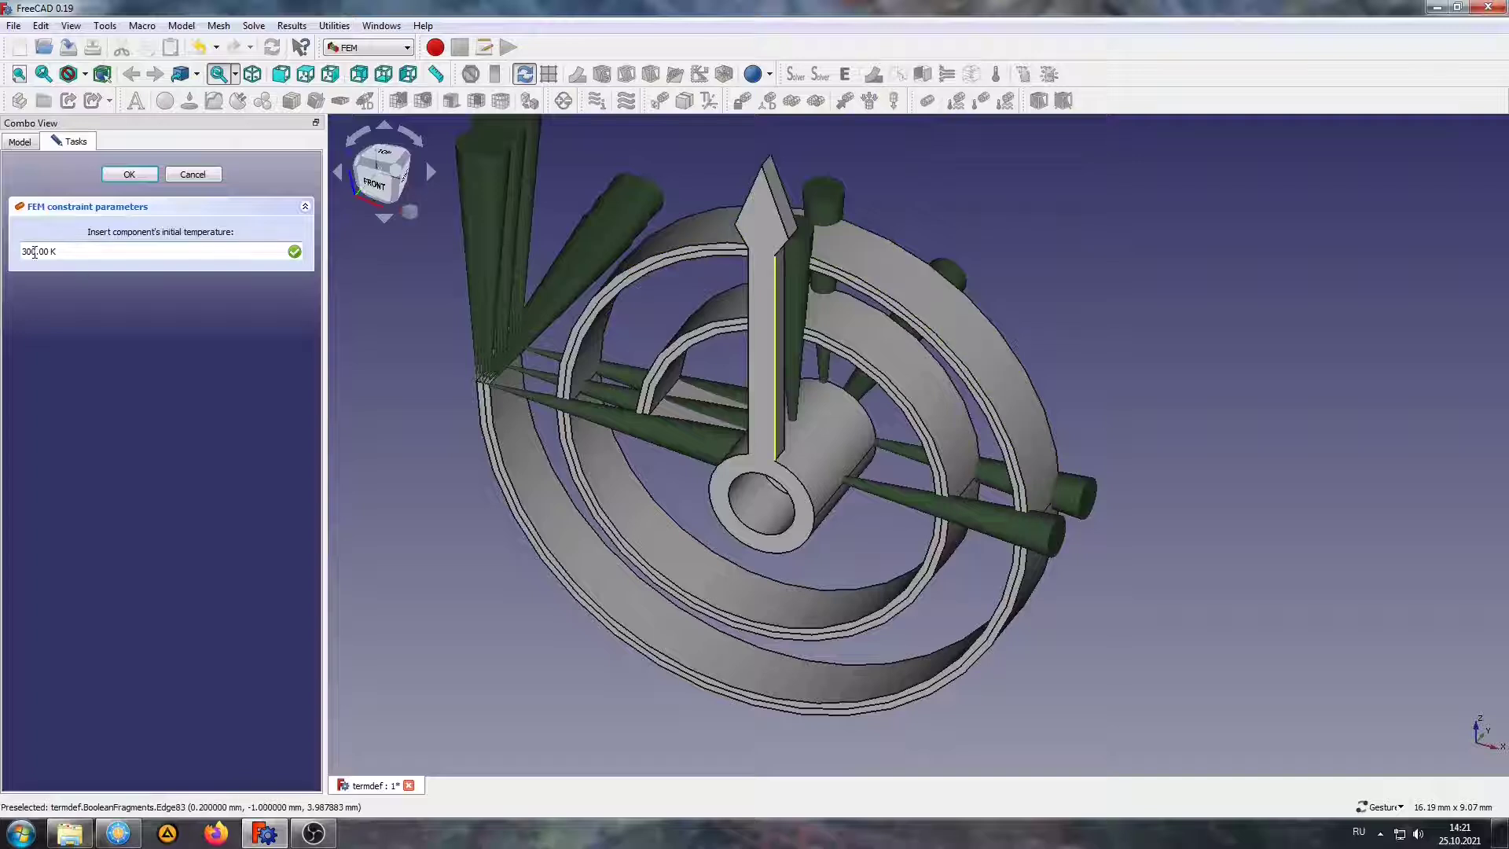
left_click_drag(31, 253, 20, 256)
type("29")
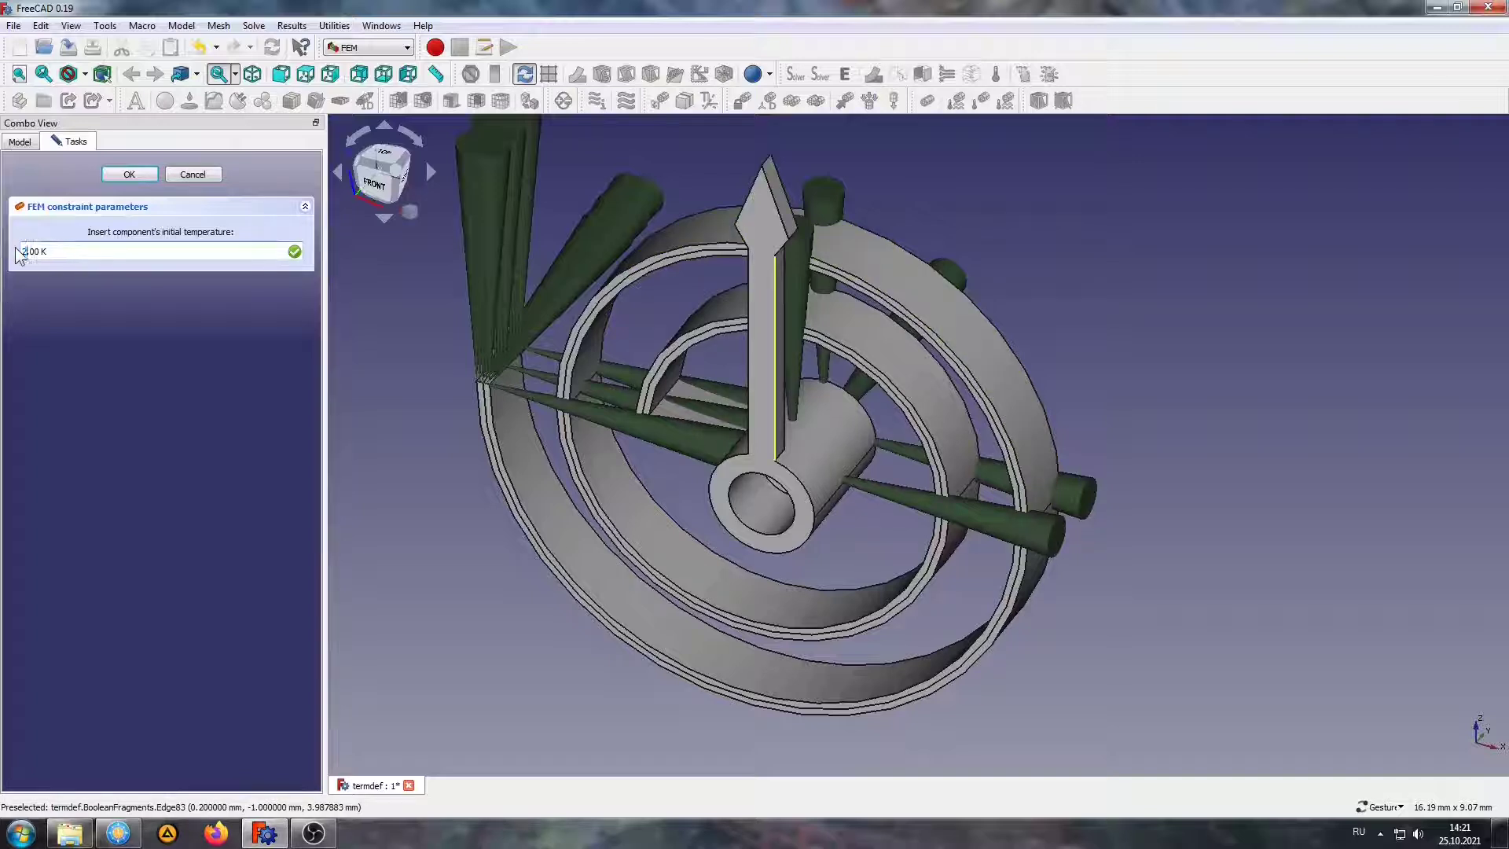
left_click(141, 199)
right_click_drag(502, 648, 549, 663)
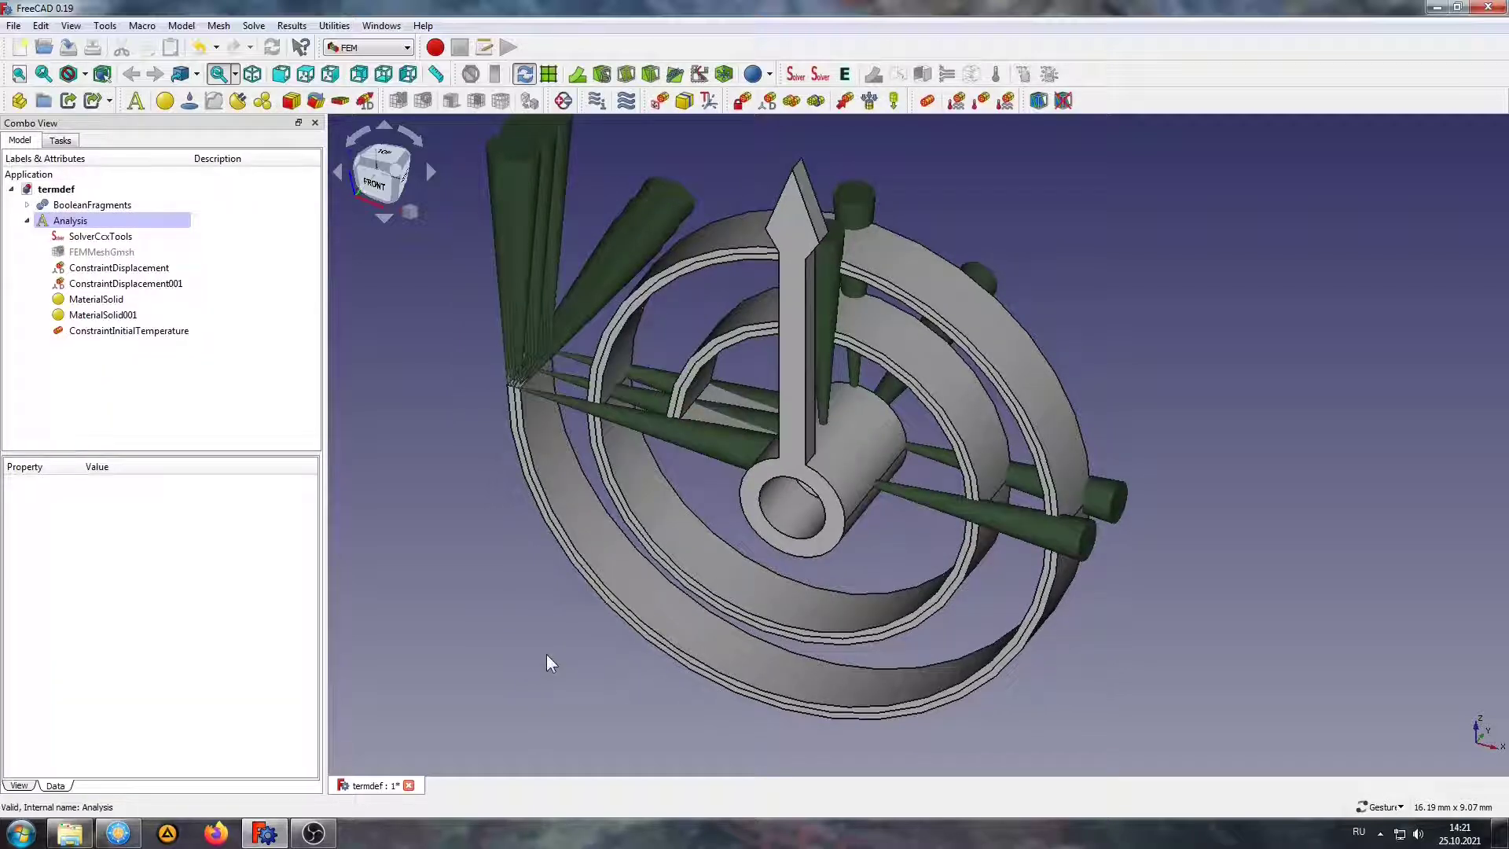
left_click(983, 100)
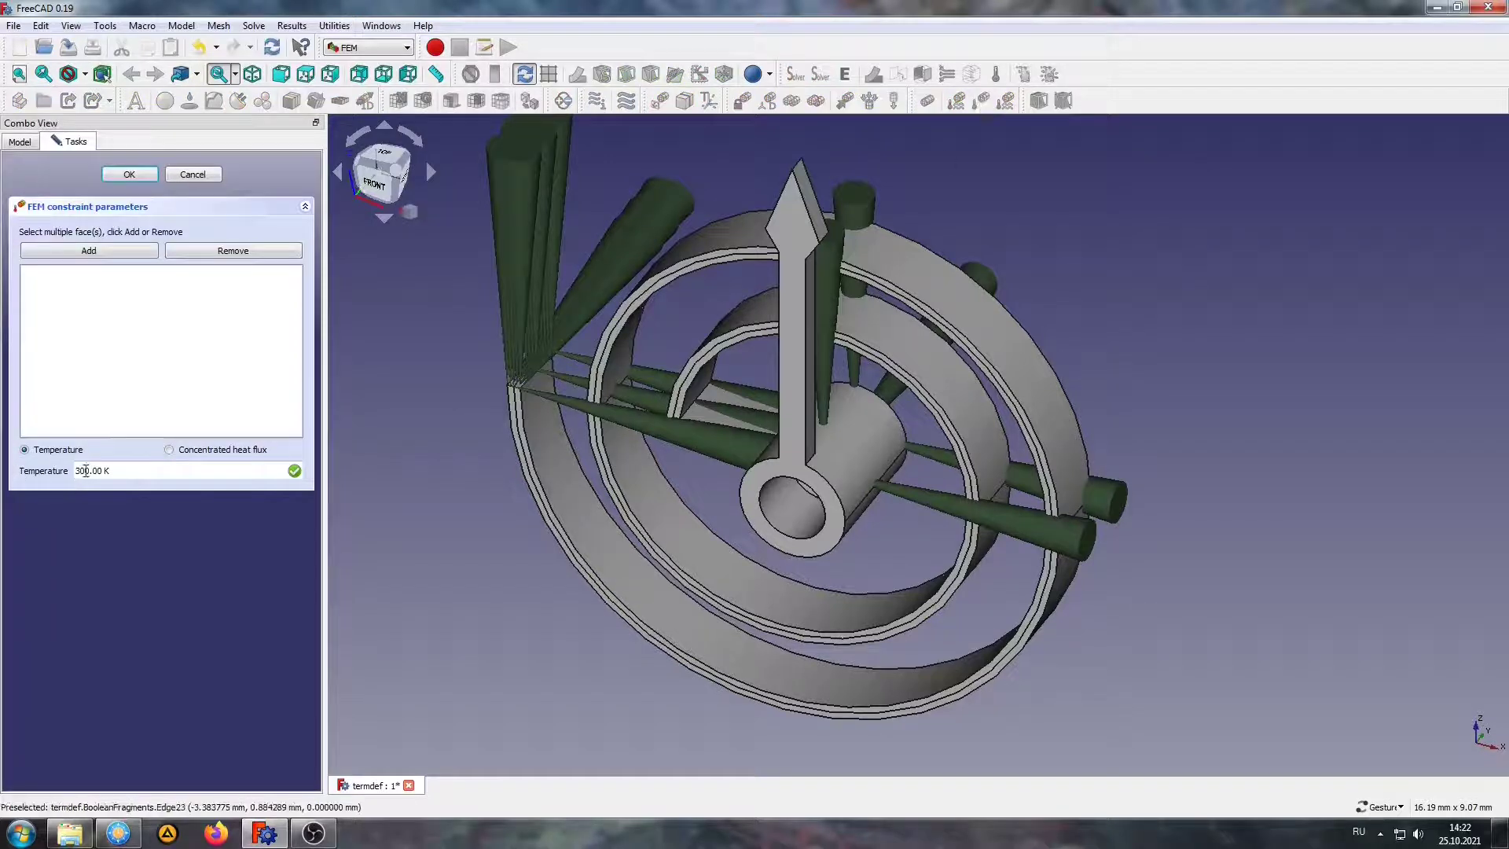
Set the face temperature to 493 K and add the outer and inner ring faces
left_click(89, 470)
type("4")
type("93")
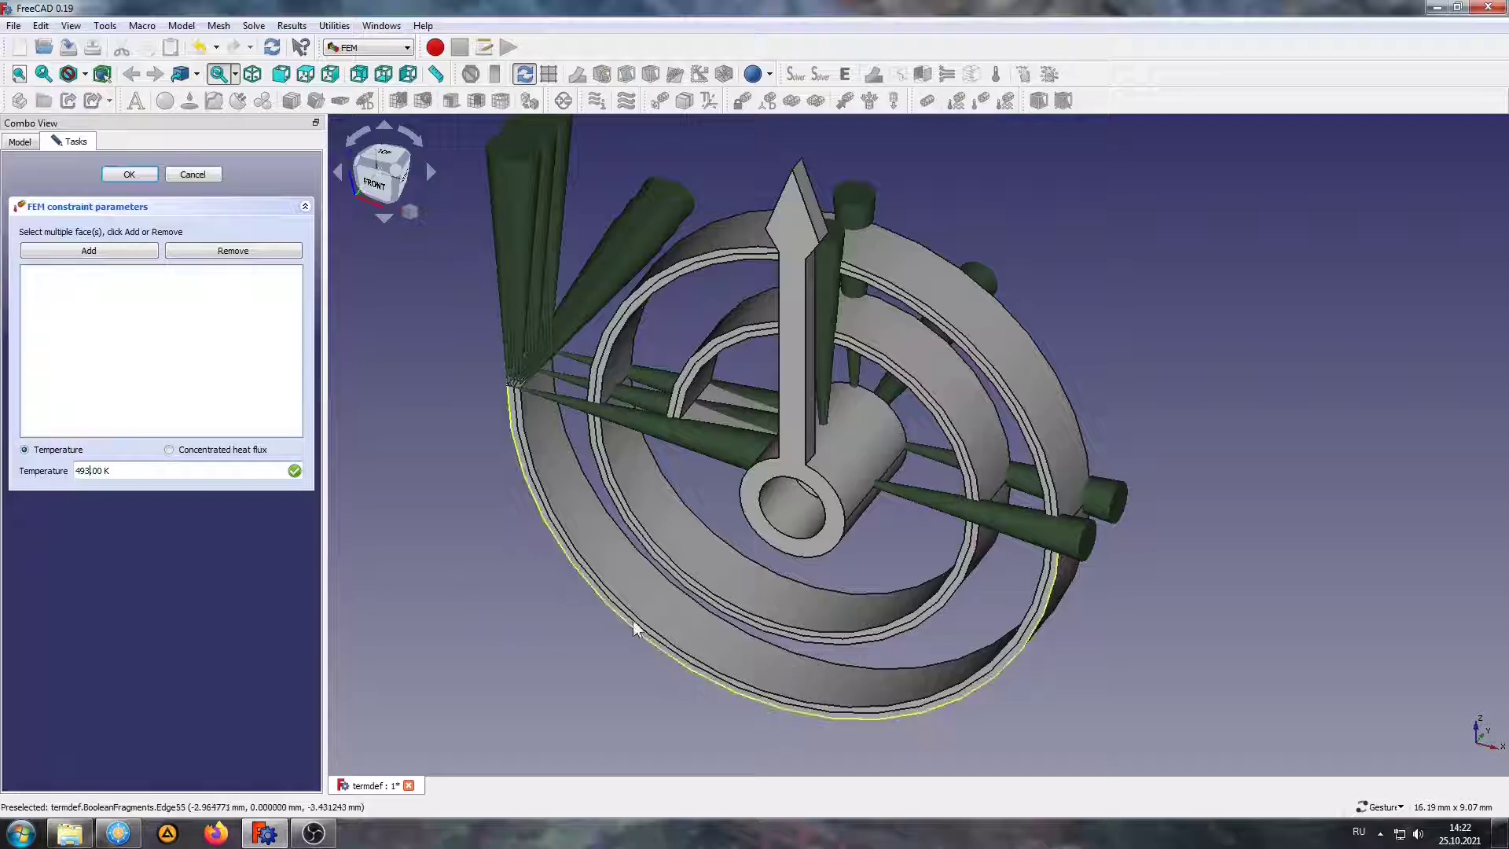
left_click(663, 605)
left_click(89, 251)
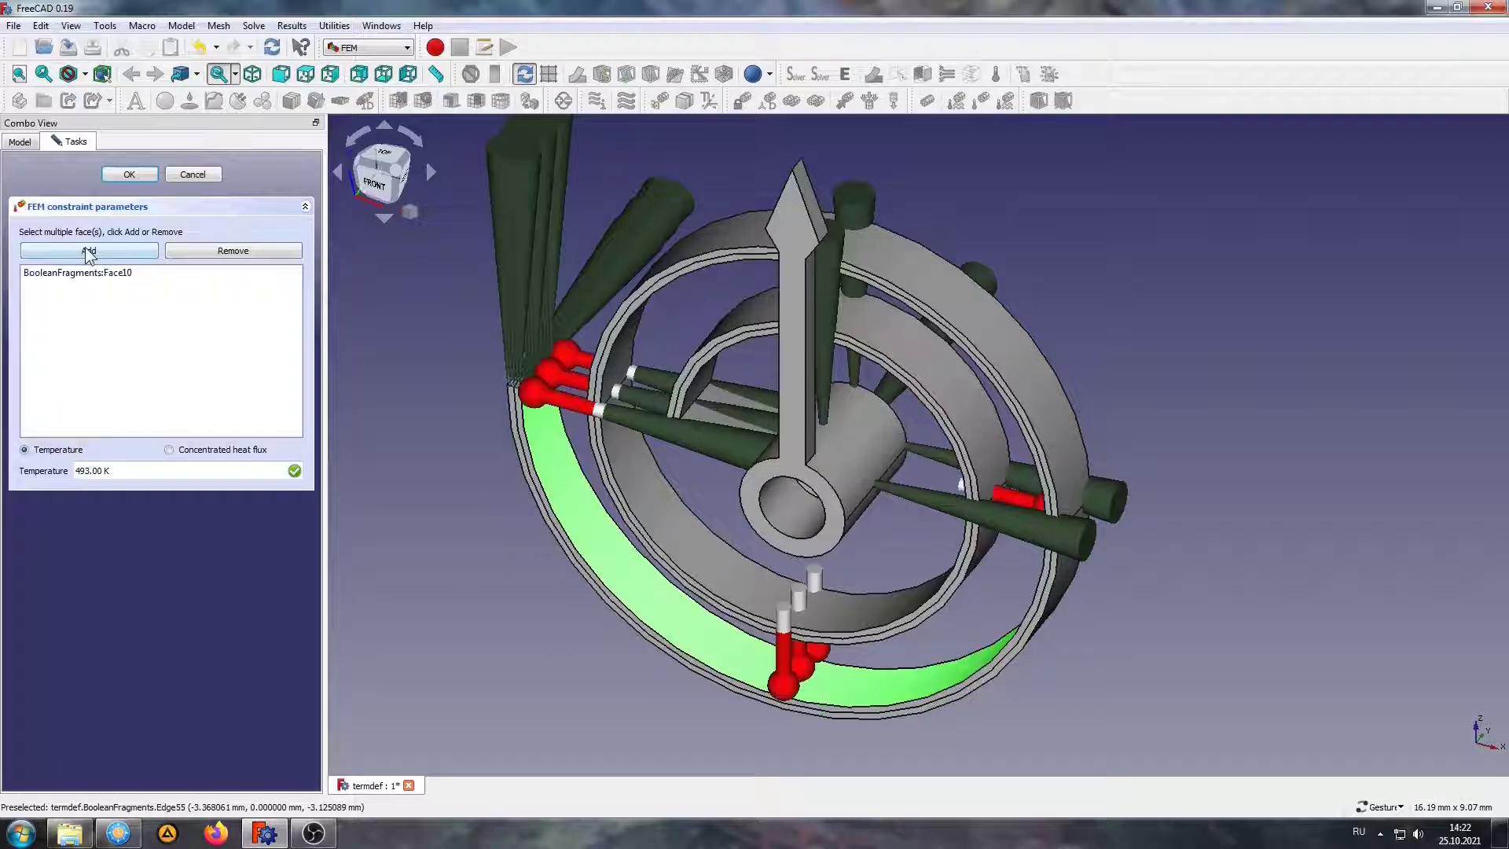
left_click(723, 551)
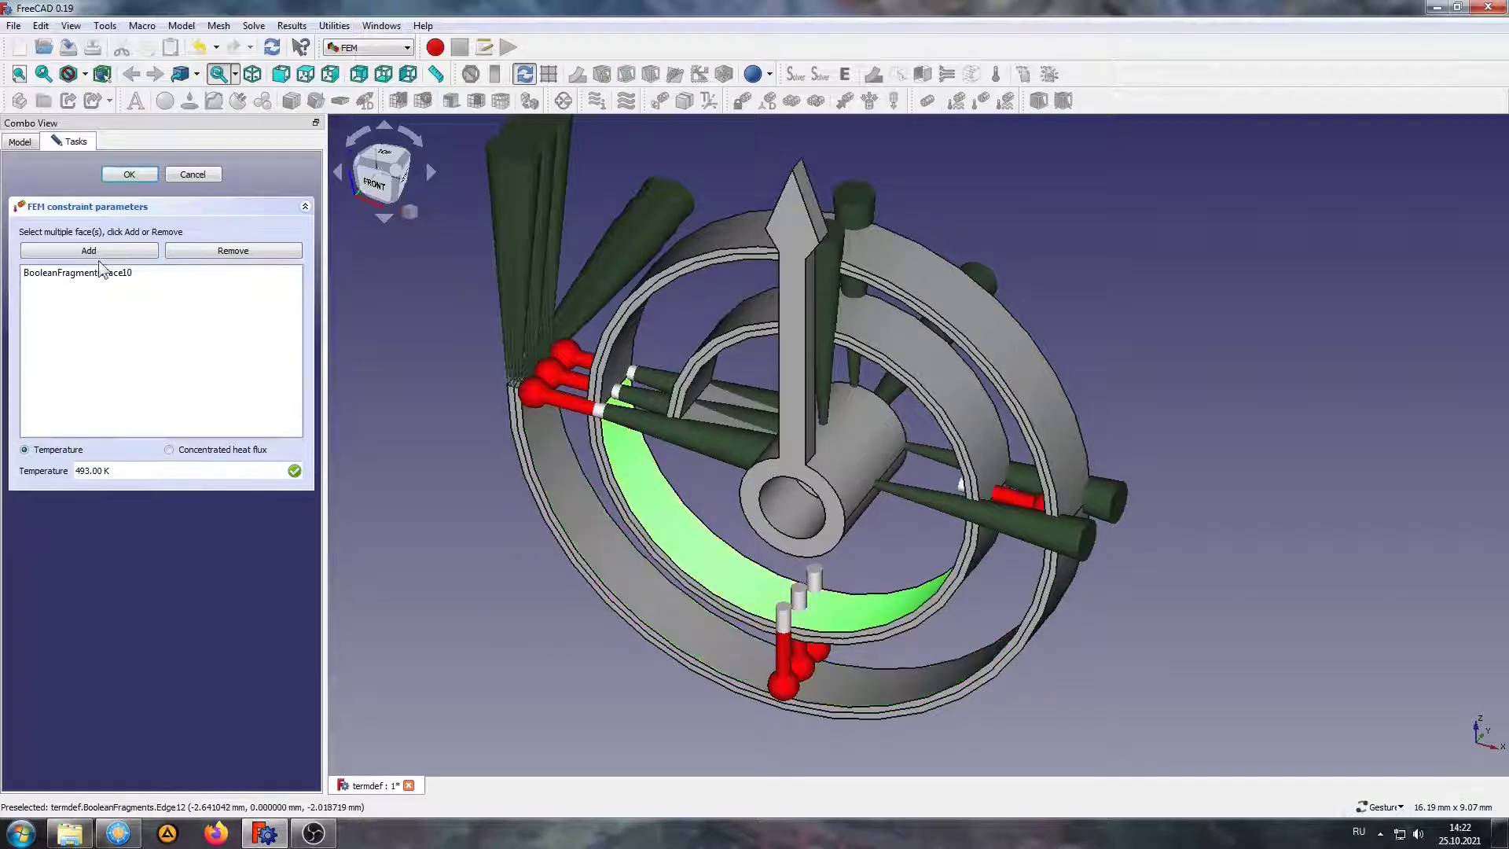
left_click(89, 251)
Add the two ring faces on the underside and confirm the 493 K temperature constraint
mouse_move(750, 530)
left_mouse_down()
mouse_move(859, 492)
mouse_move(754, 408)
left_mouse_up()
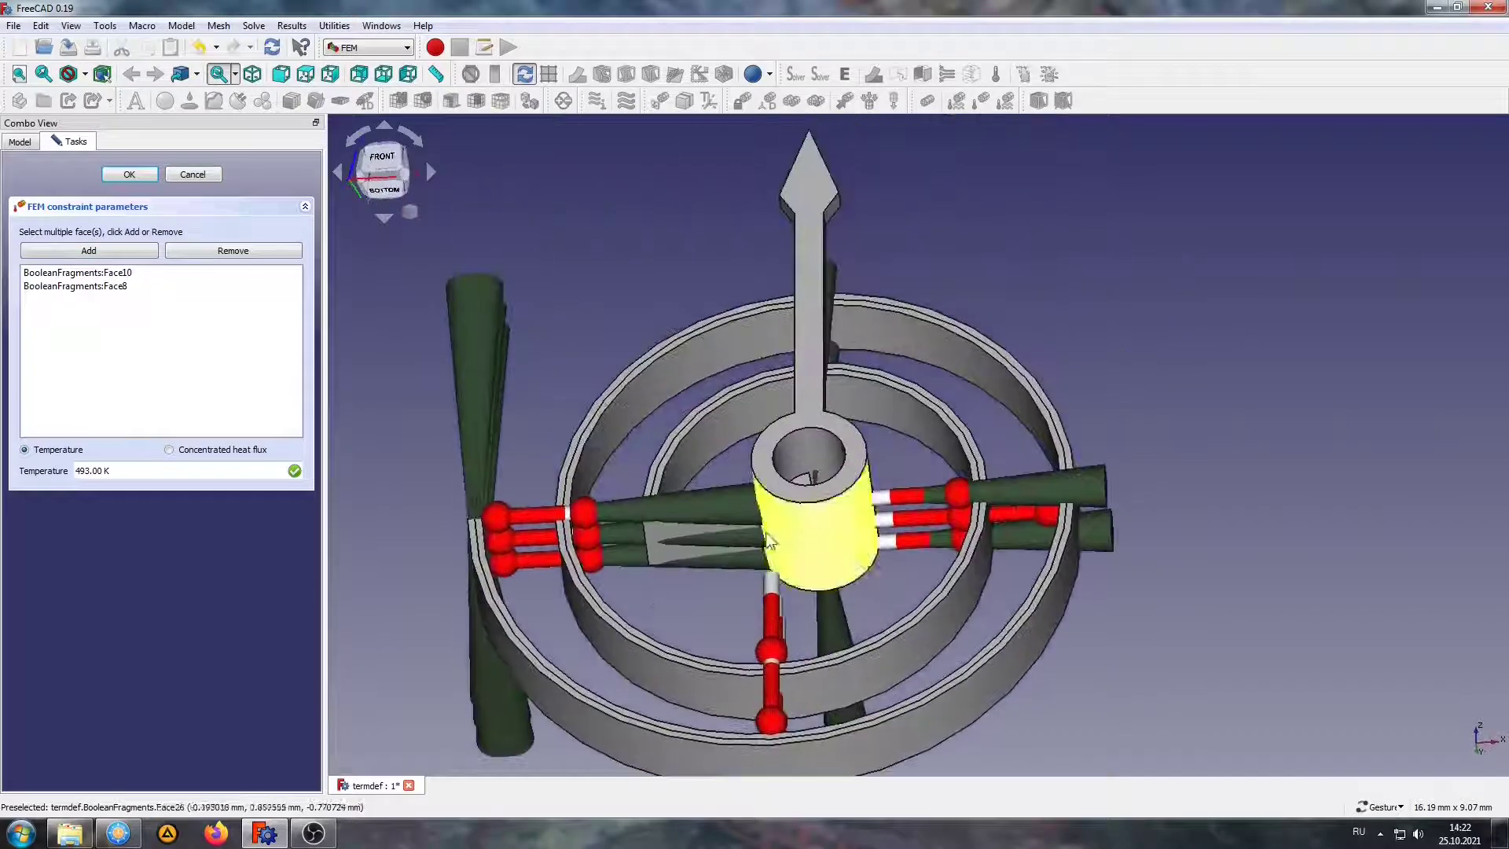
left_click(730, 343)
left_click(114, 247)
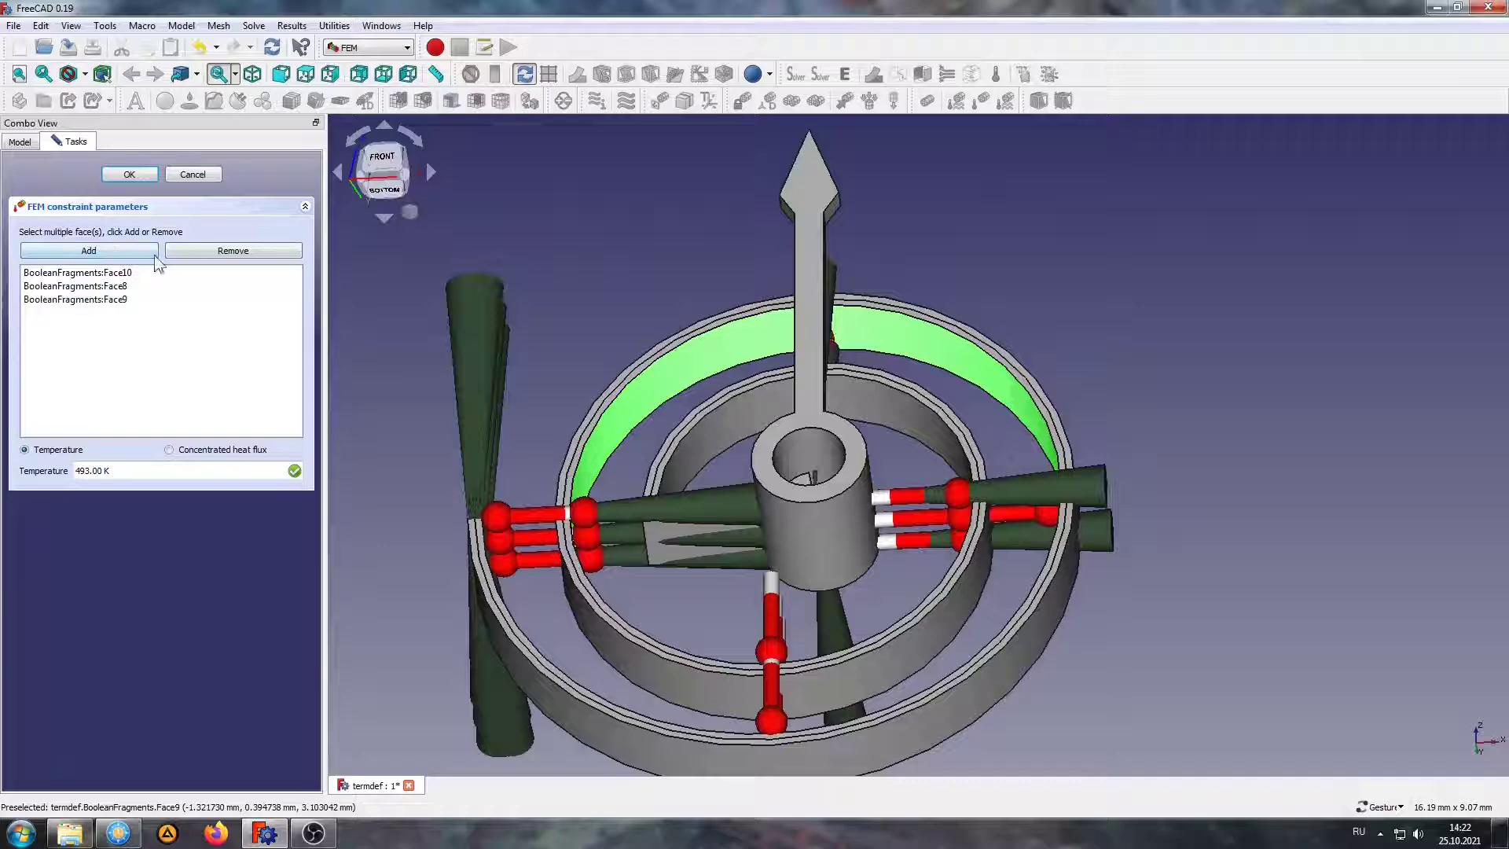
left_click(715, 426)
left_click(114, 250)
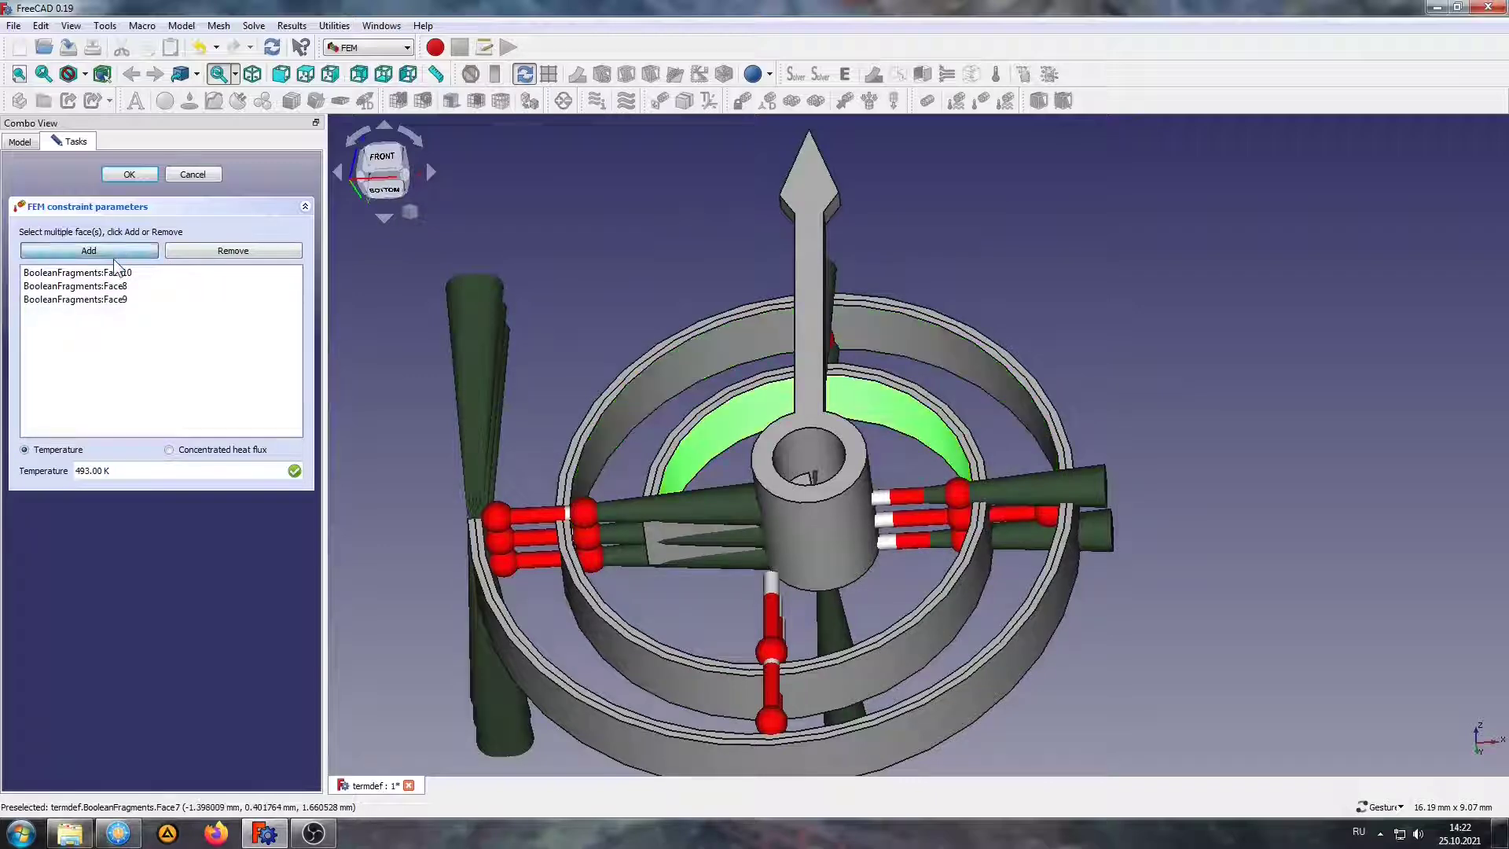
left_click_drag(592, 226, 658, 348)
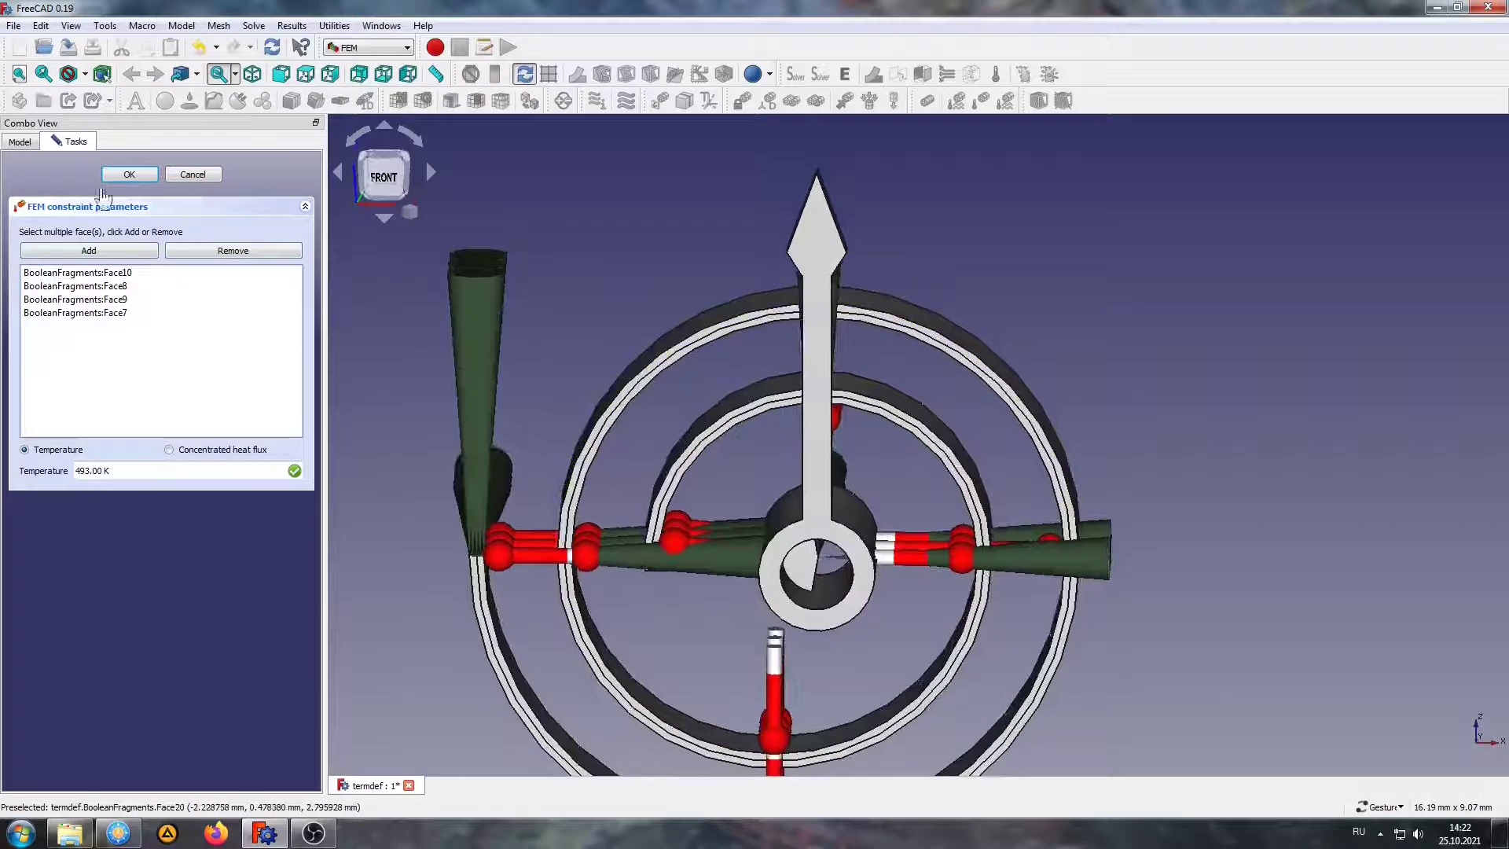
left_click(129, 174)
scroll(559, 297, "down", 1)
right_click_drag(560, 297, 582, 246)
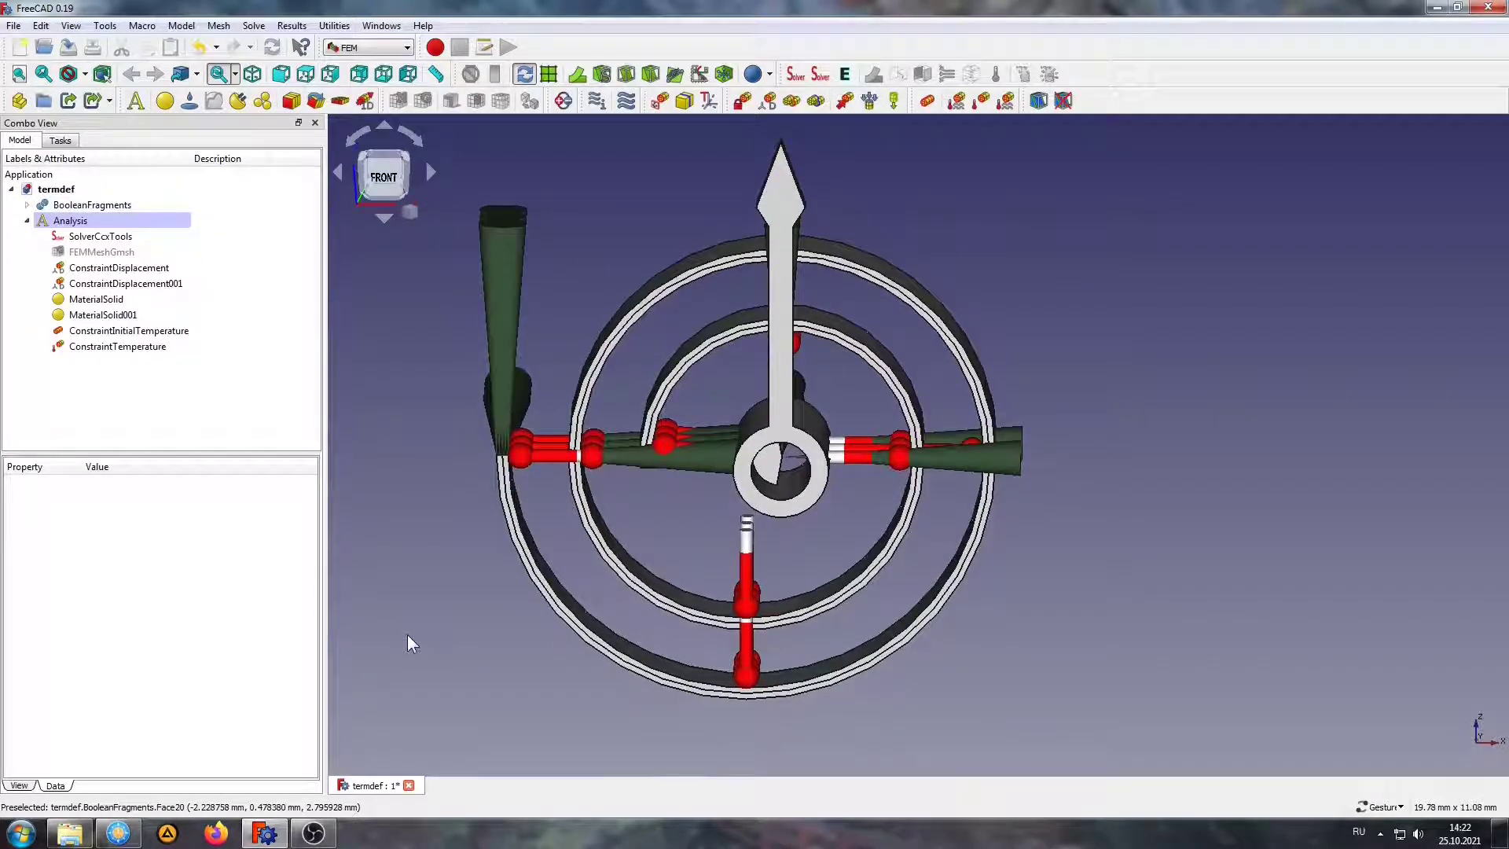
Run the CalculiX solver as a Thermo mechanical analysis until it finishes without error
left_click(123, 240)
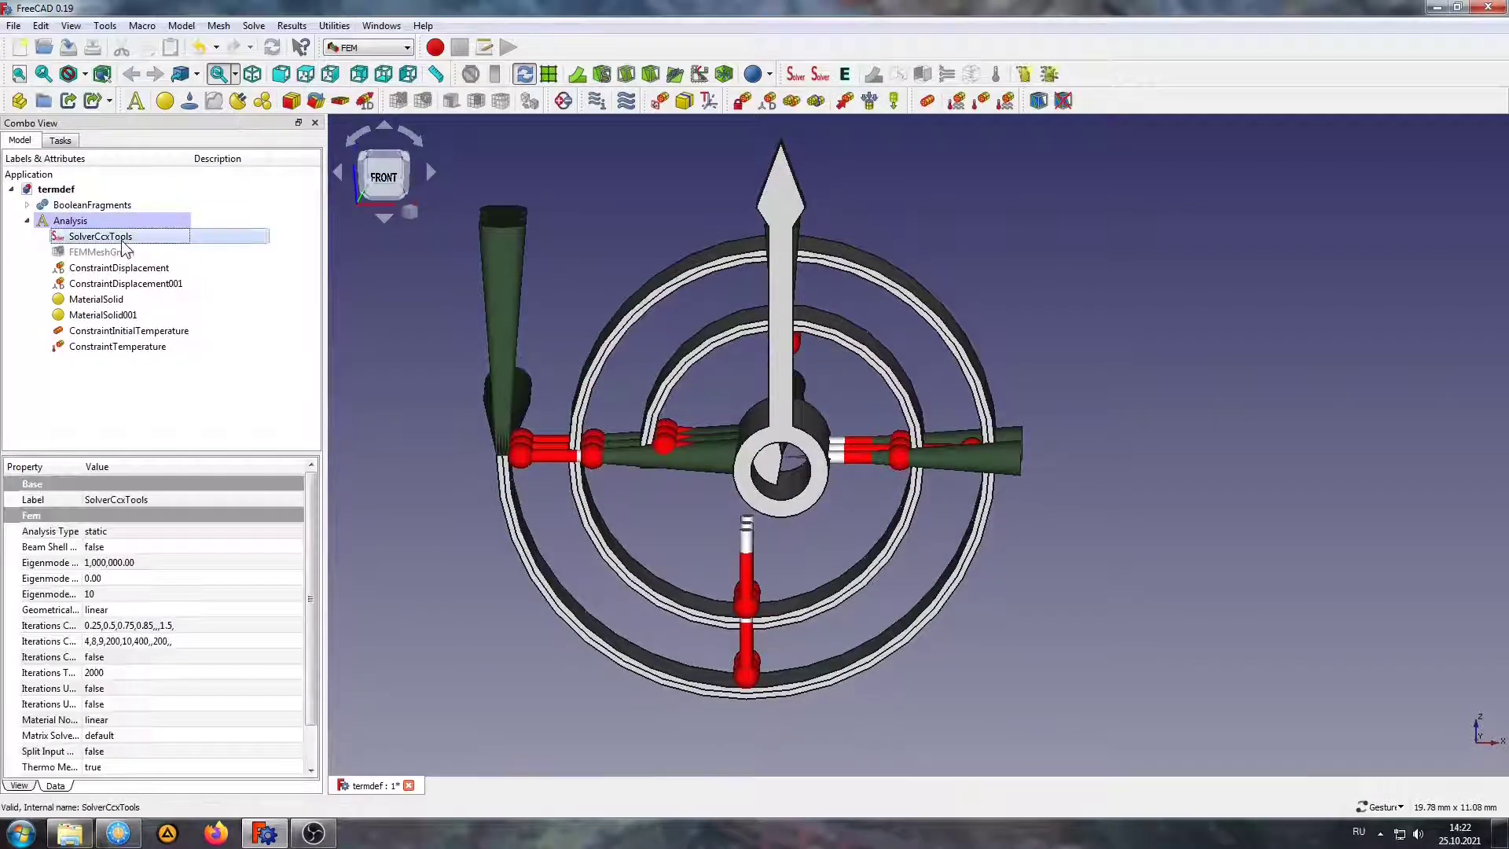
double_click(123, 240)
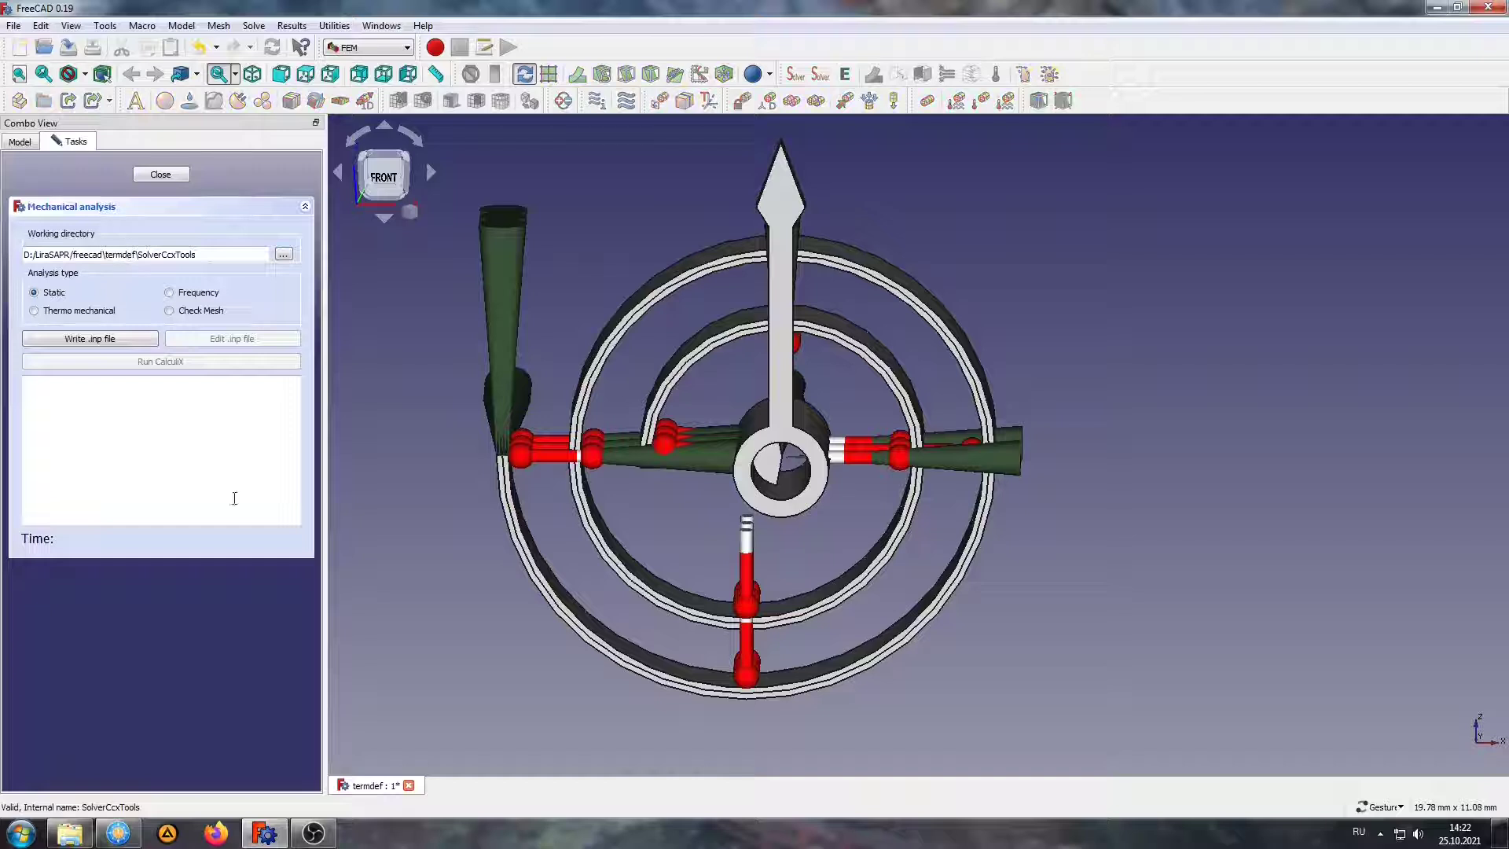
left_click(34, 310)
left_click(74, 338)
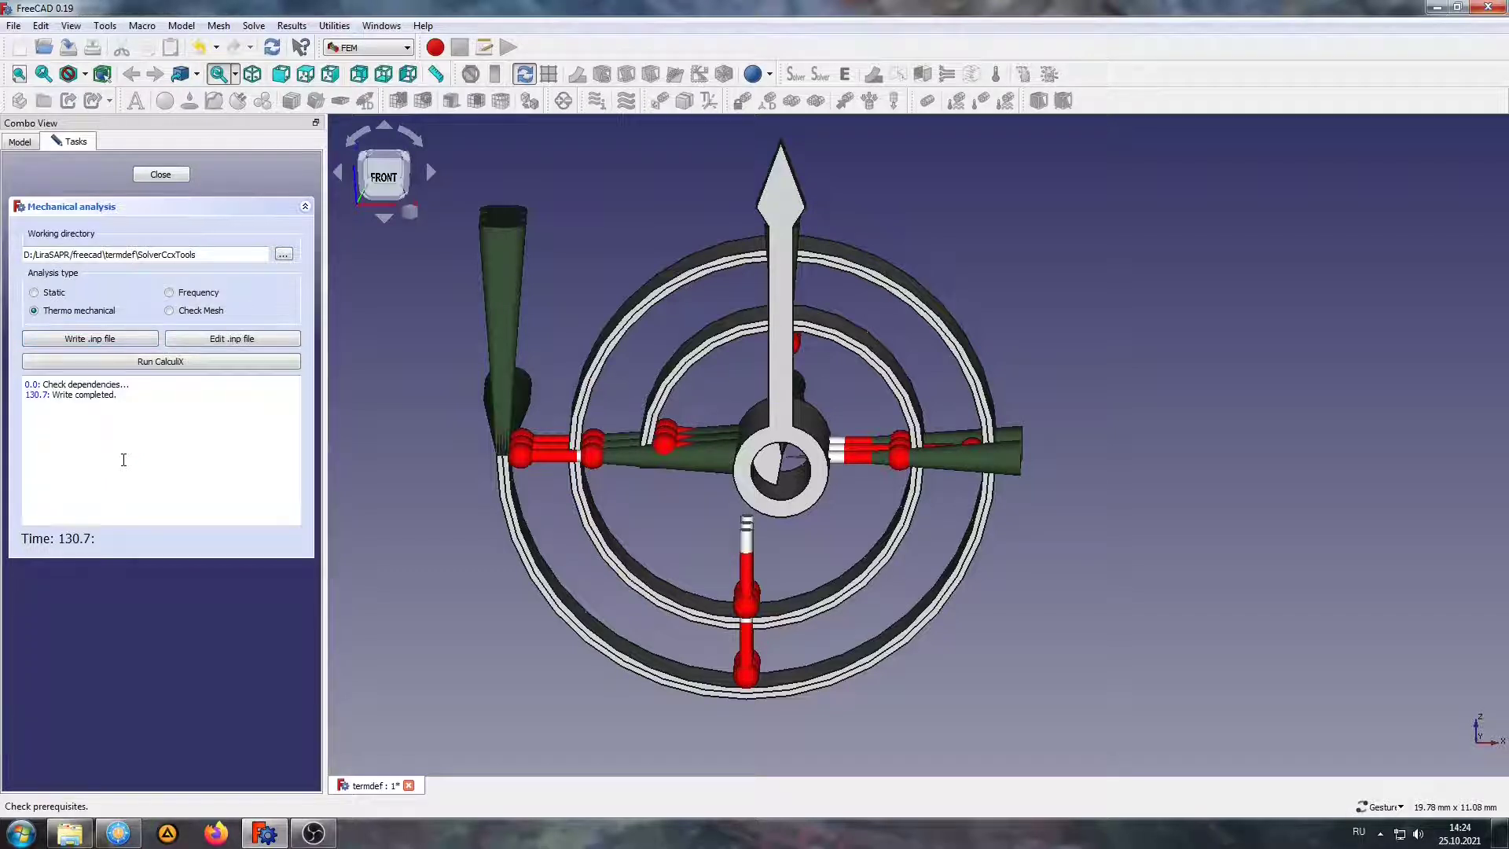
left_click(143, 360)
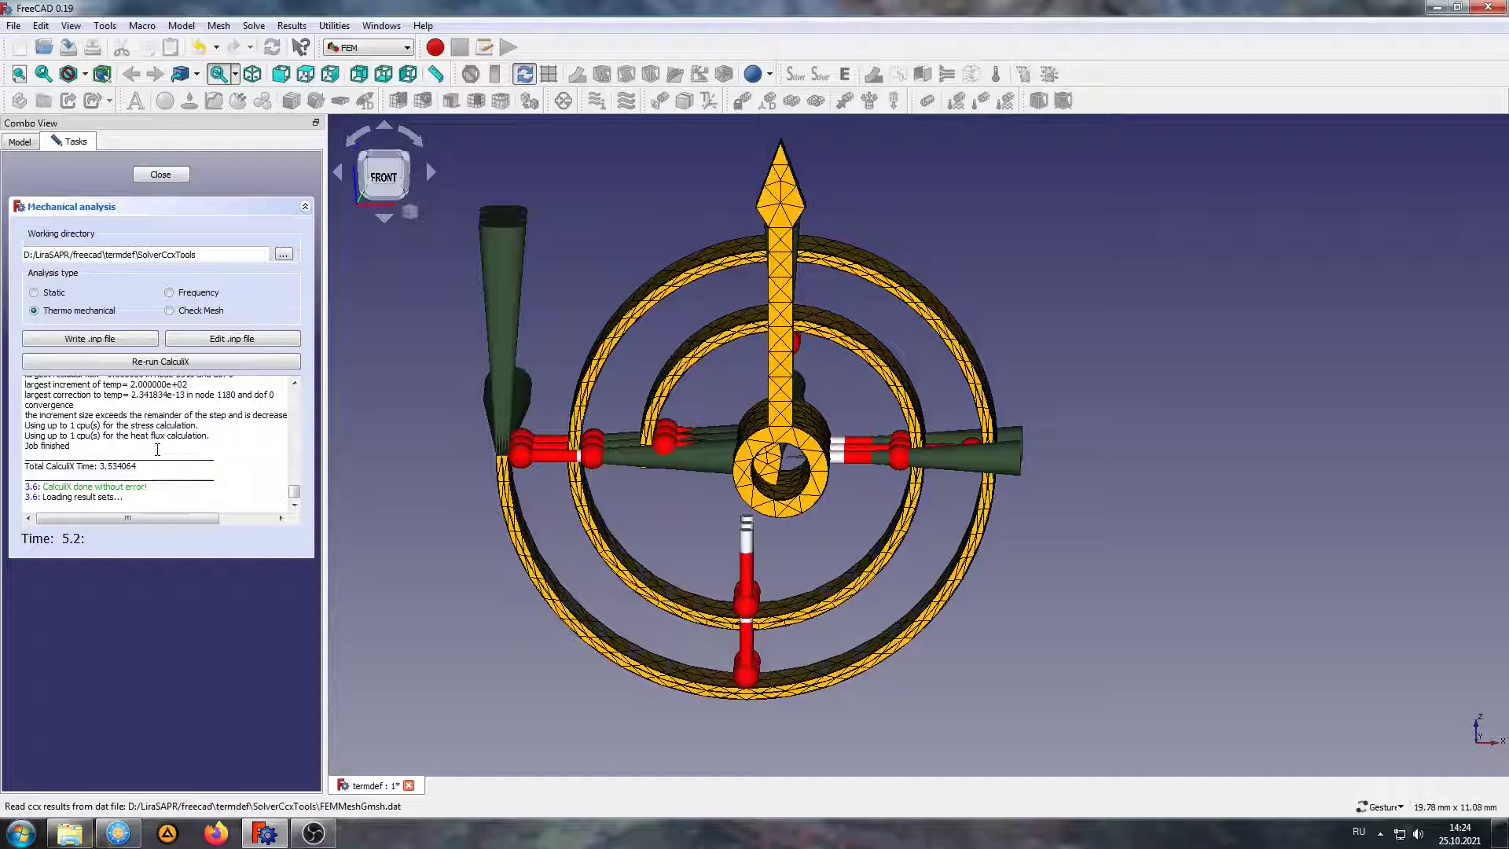
left_click(160, 173)
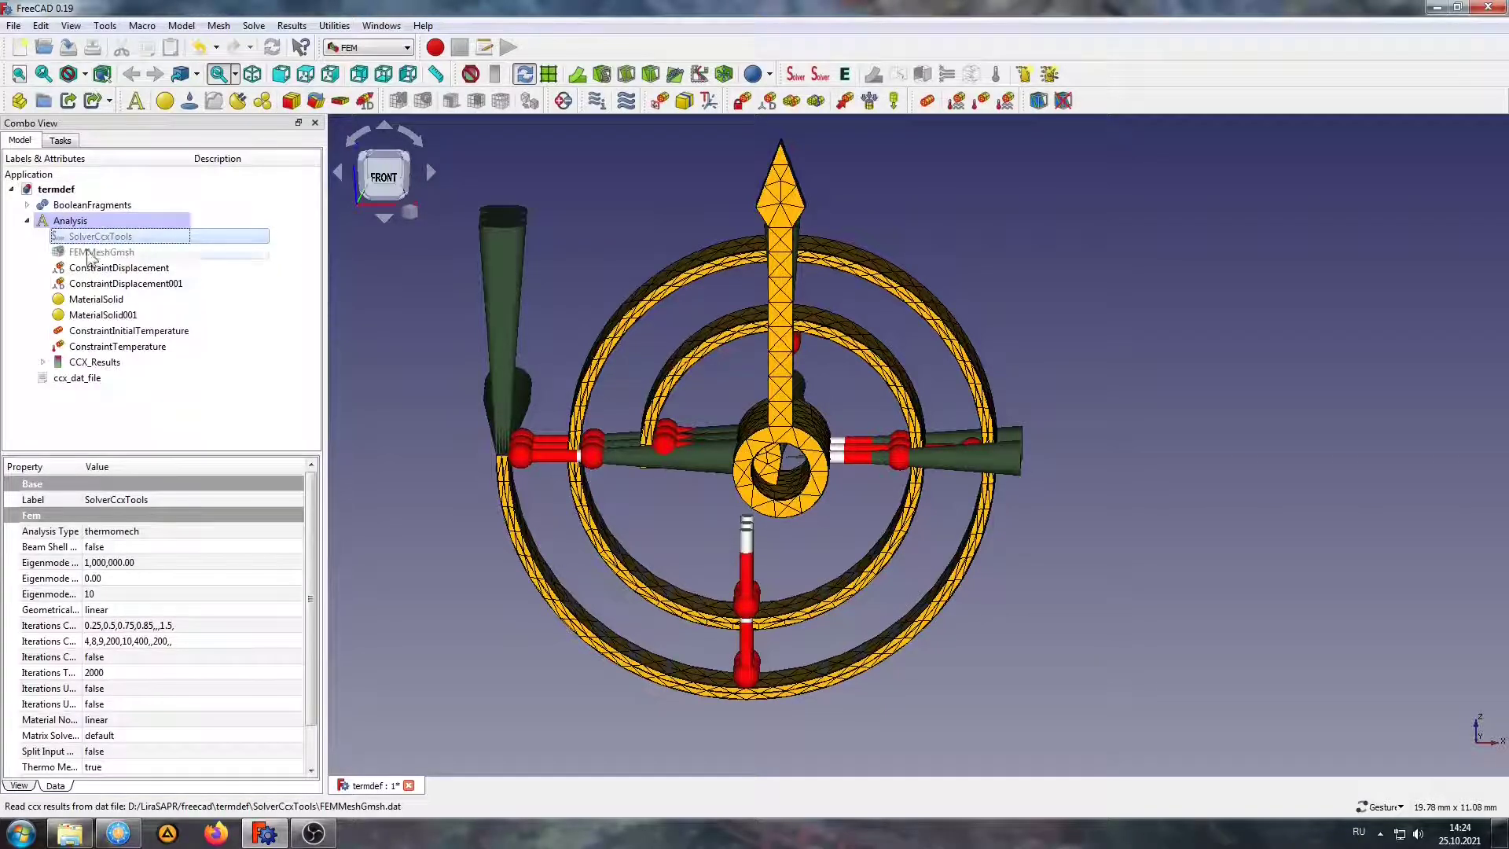
Open the CCX_Results display settings and hide the Analysis constraint markers on the model
double_click(81, 364)
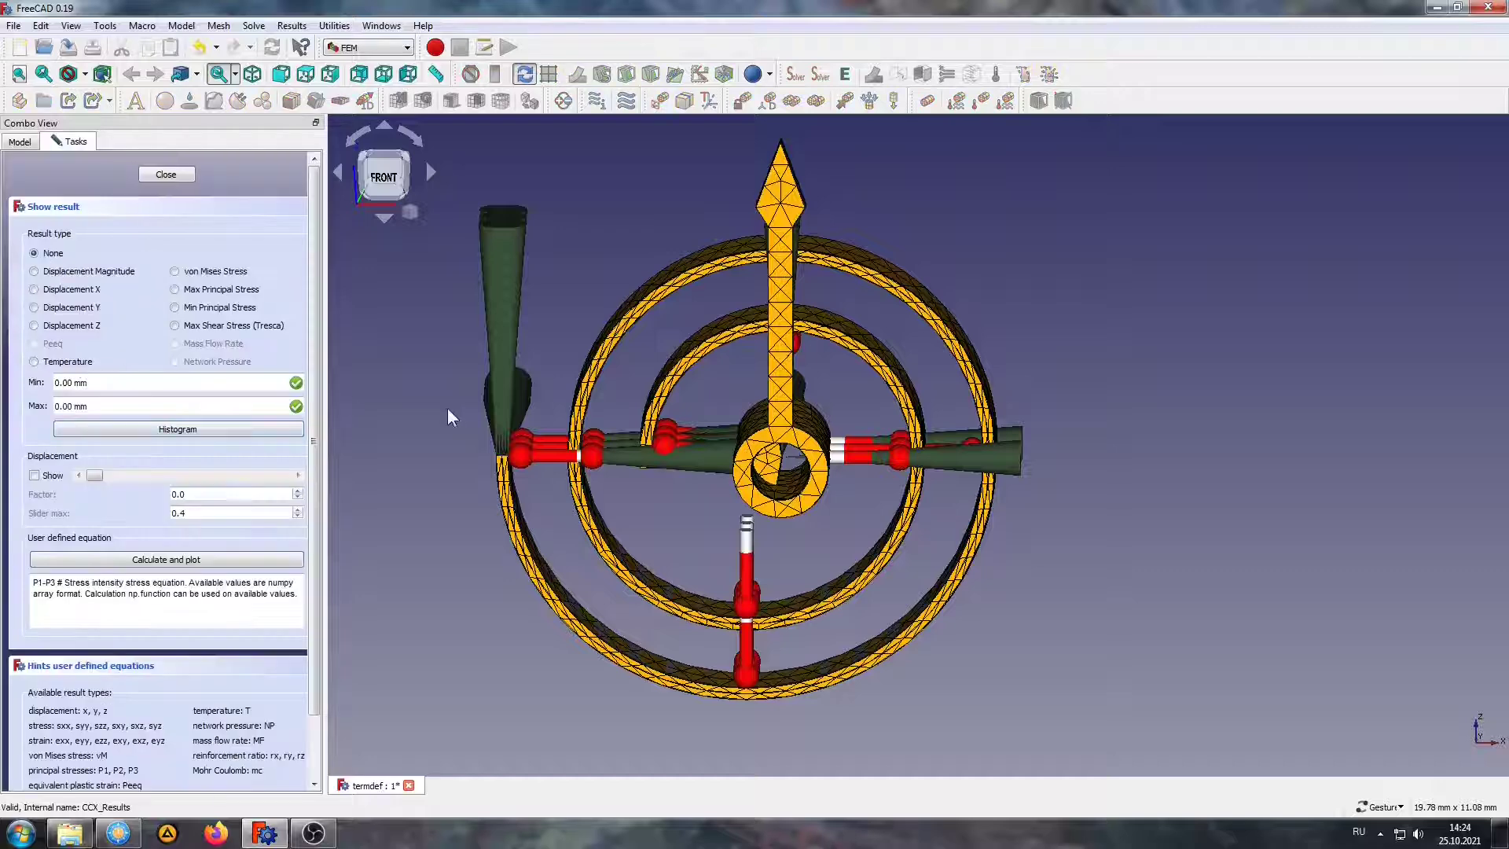
mouse_move(446, 409)
left_mouse_down()
mouse_move(529, 535)
mouse_move(511, 532)
left_mouse_up()
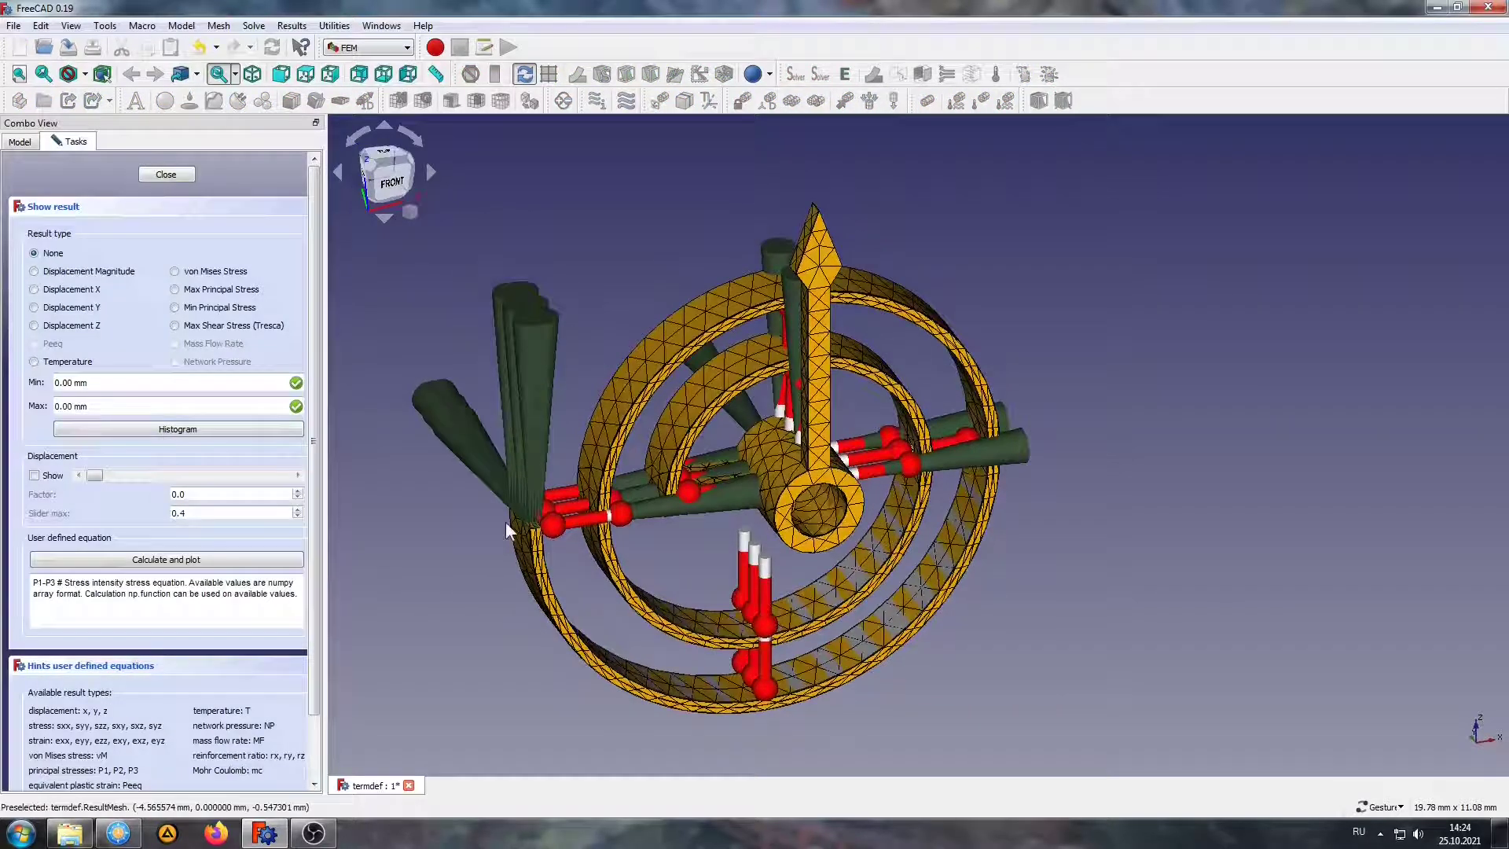
left_click(20, 142)
left_click(70, 223)
key("space")
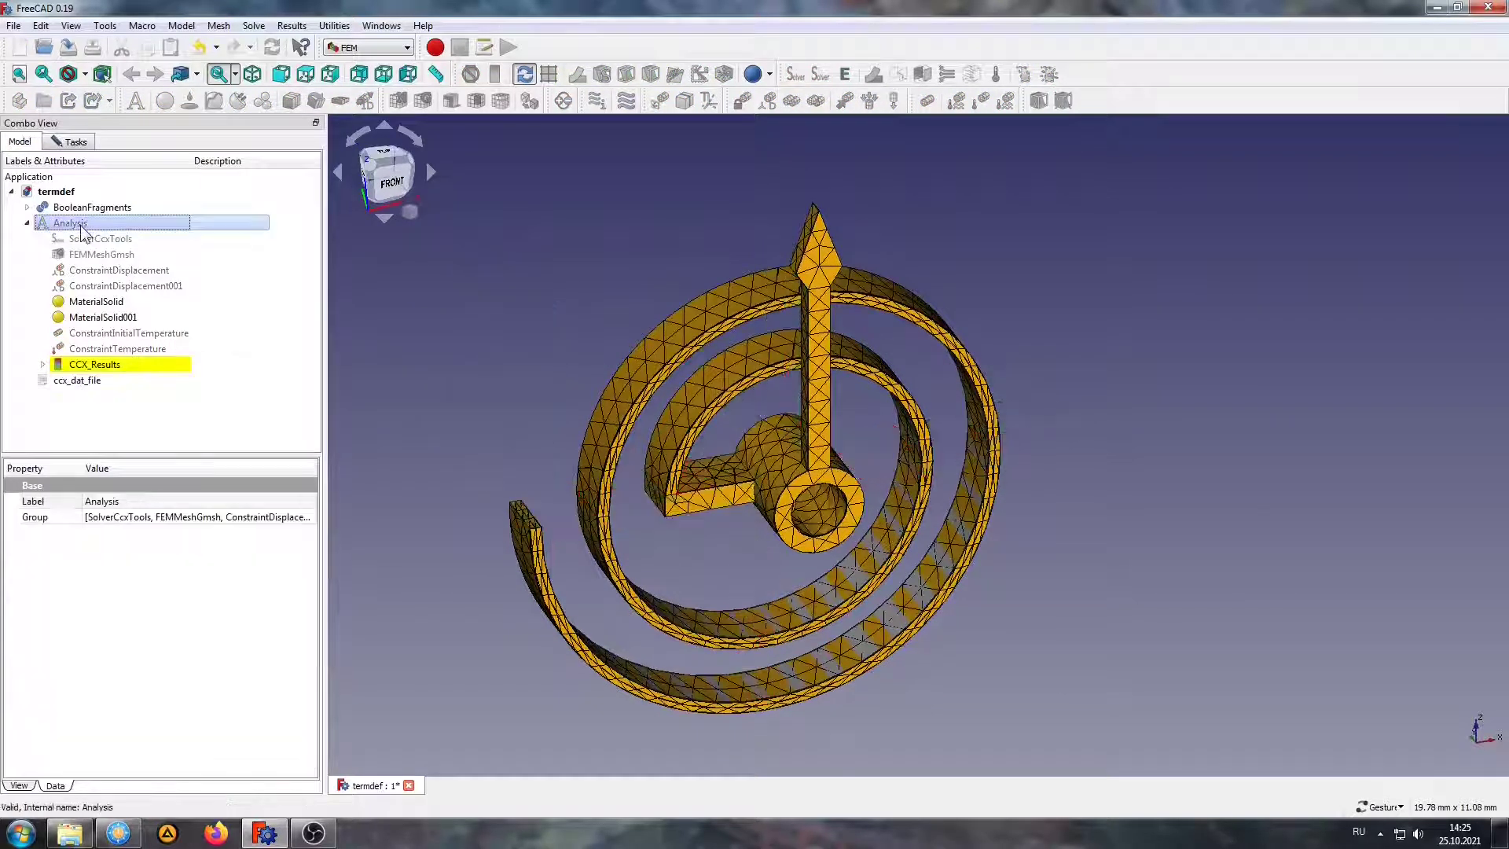
left_click(71, 141)
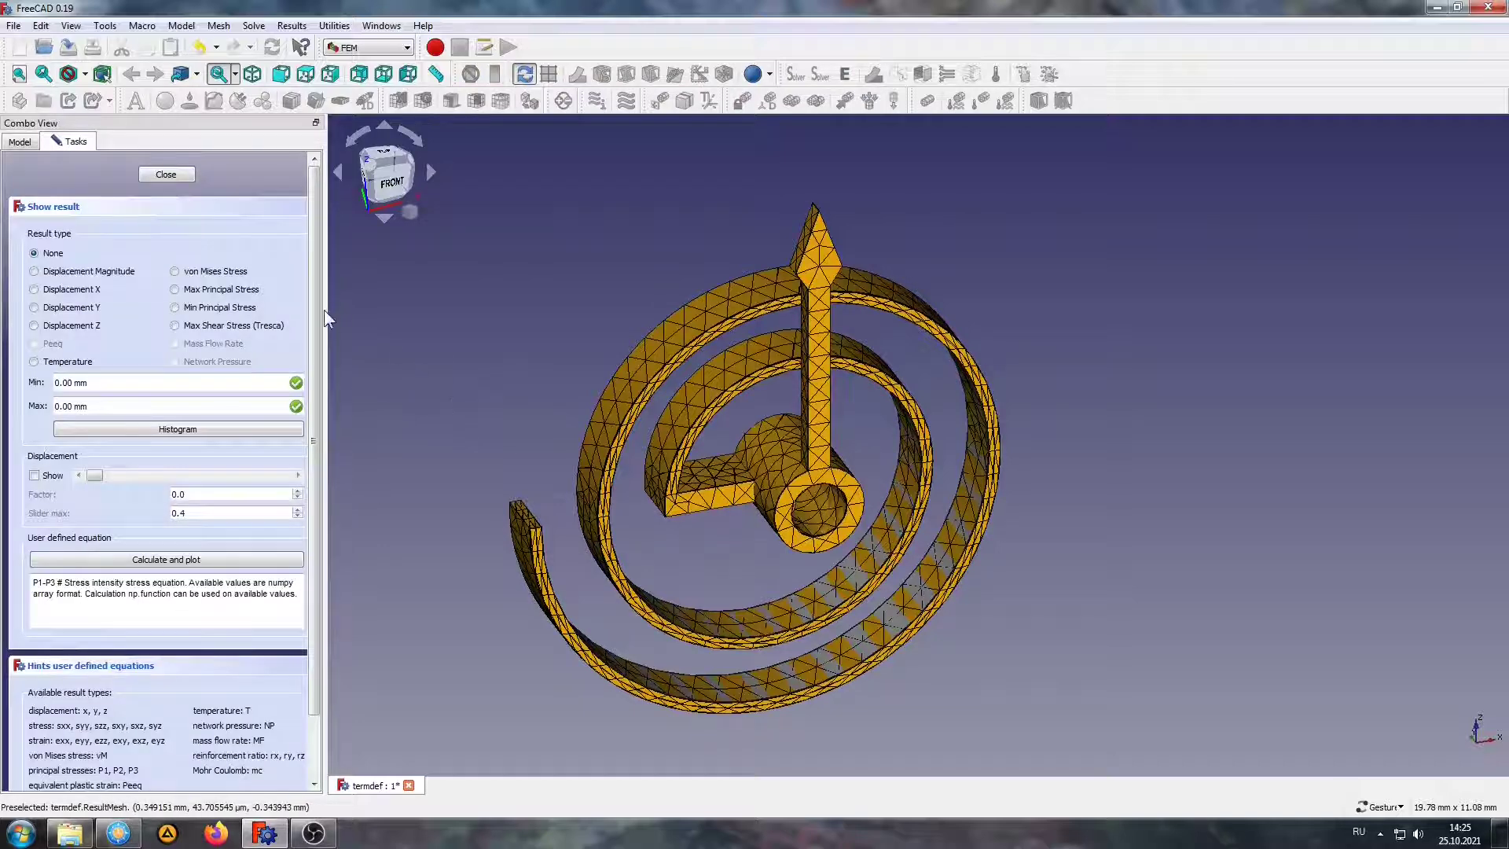
left_click_drag(328, 318, 354, 318)
left_click_drag(692, 503, 712, 512)
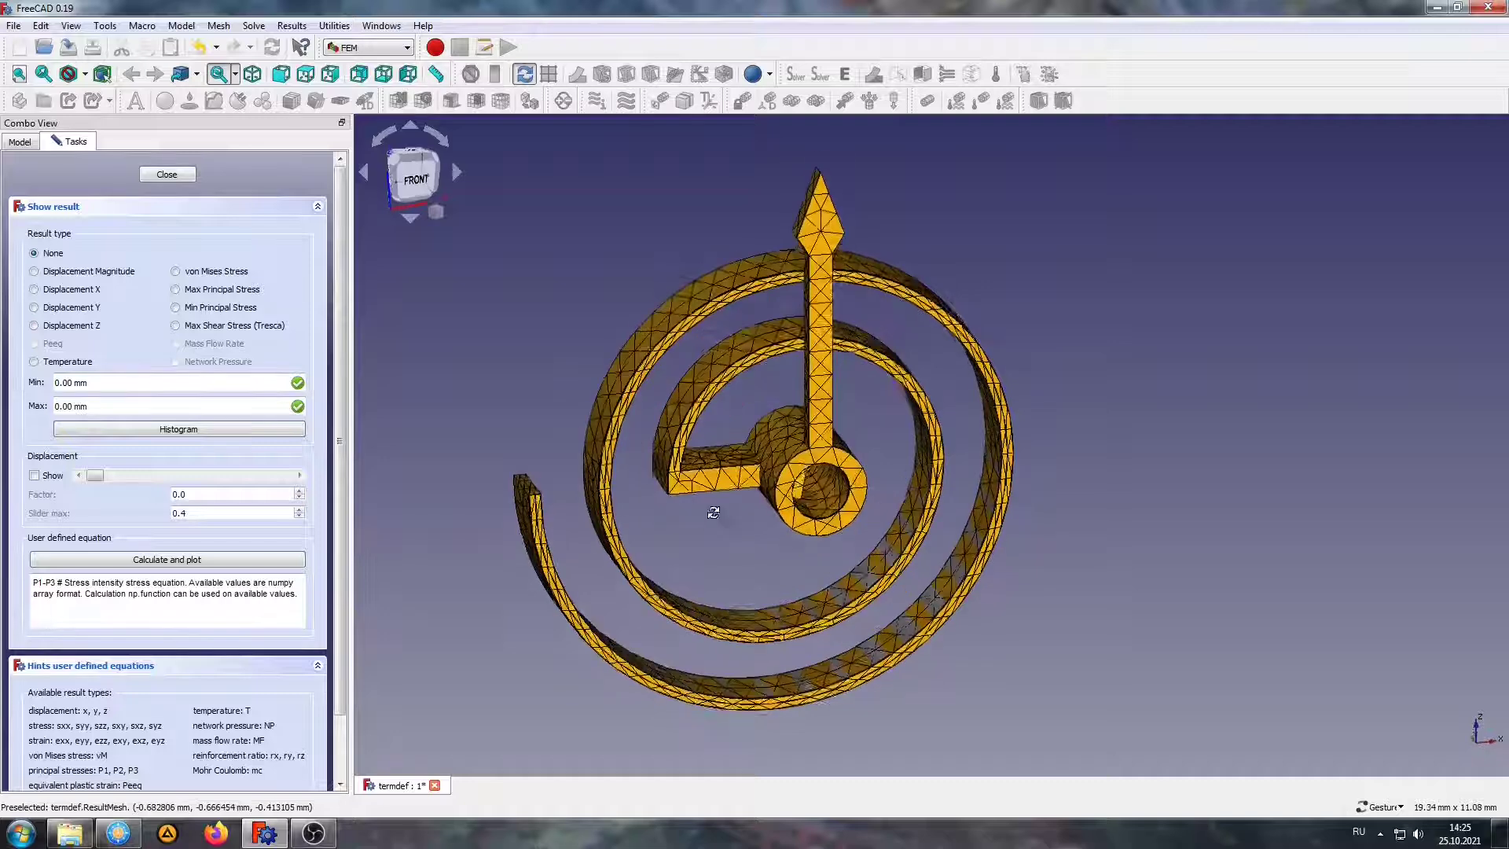
Show the displaced shape coloured by displacement magnitude with a displacement factor of 1.0
left_click(34, 271)
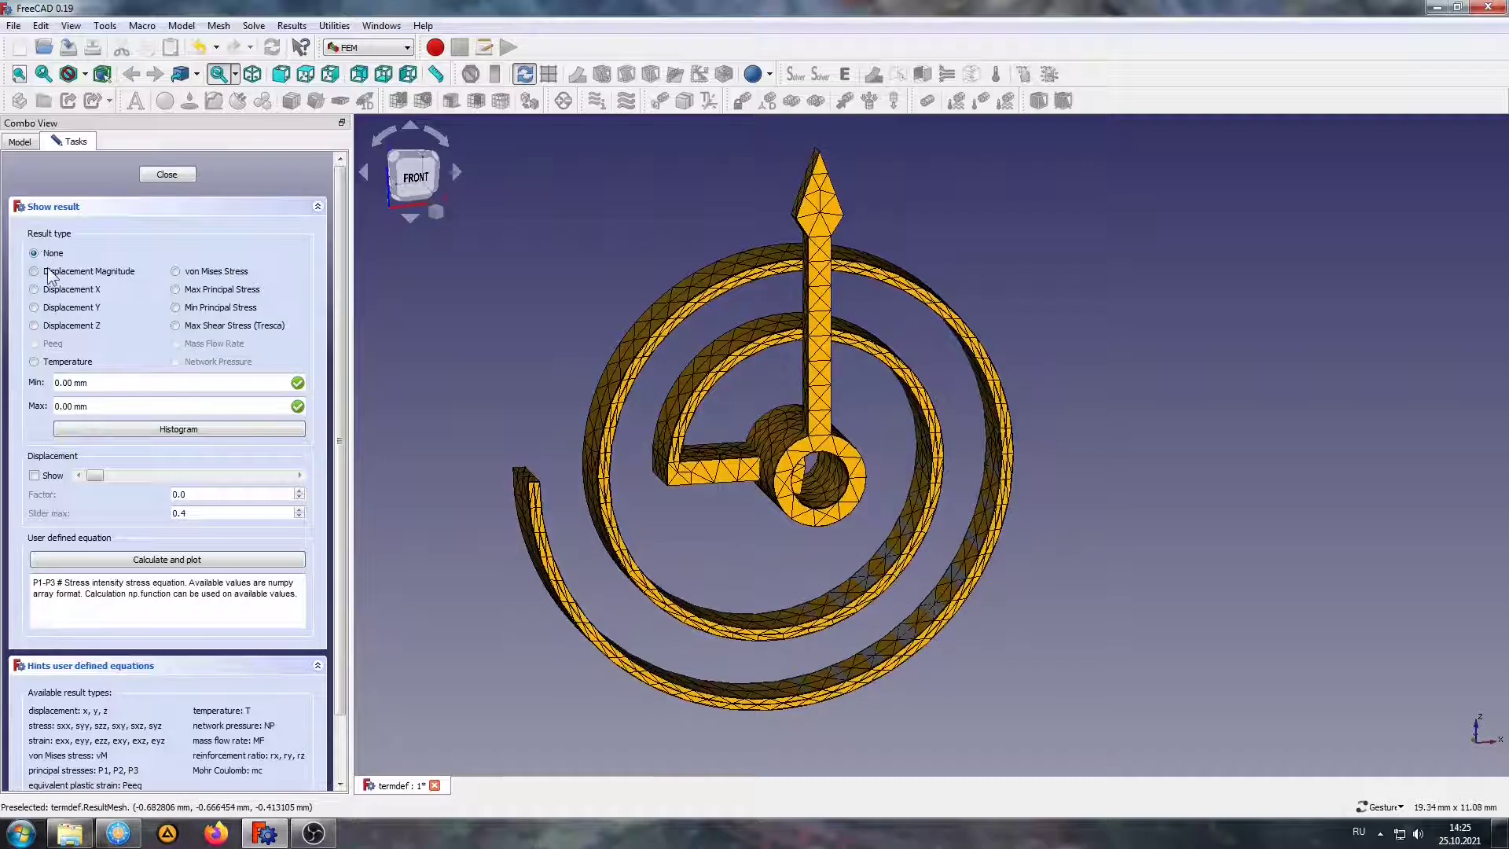
left_click(34, 474)
left_click_drag(98, 473, 360, 491)
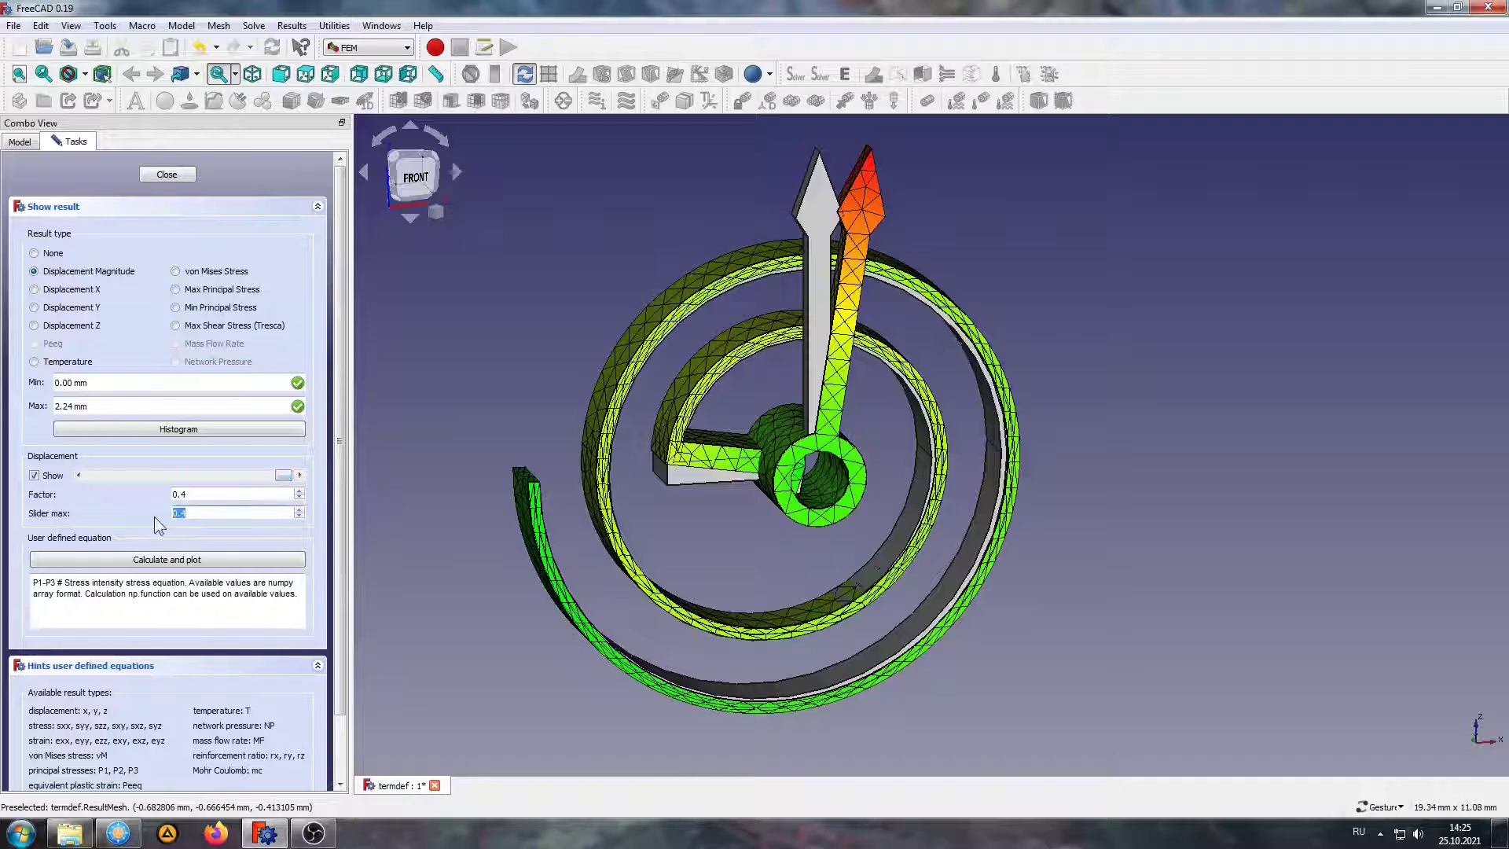
type("1.0")
left_click_drag(177, 476, 374, 487)
Recolour the deformed spiral by von Mises stress
left_click_drag(735, 549, 757, 570)
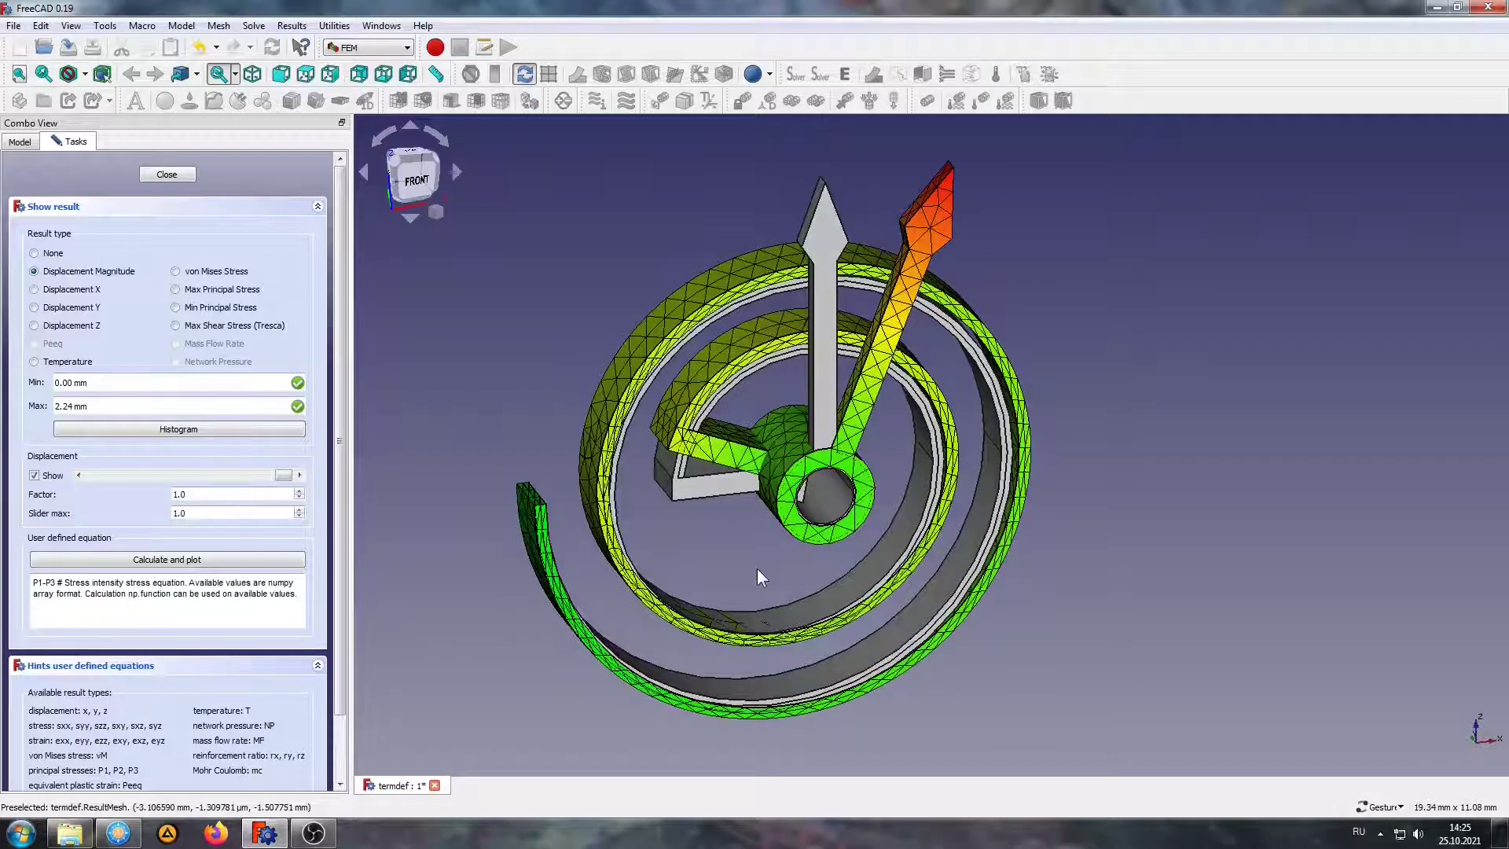
mouse_move(758, 570)
left_mouse_down()
mouse_move(573, 532)
mouse_move(718, 532)
mouse_move(768, 580)
mouse_move(841, 612)
mouse_move(808, 556)
left_mouse_up()
right_click_drag(724, 555, 724, 586)
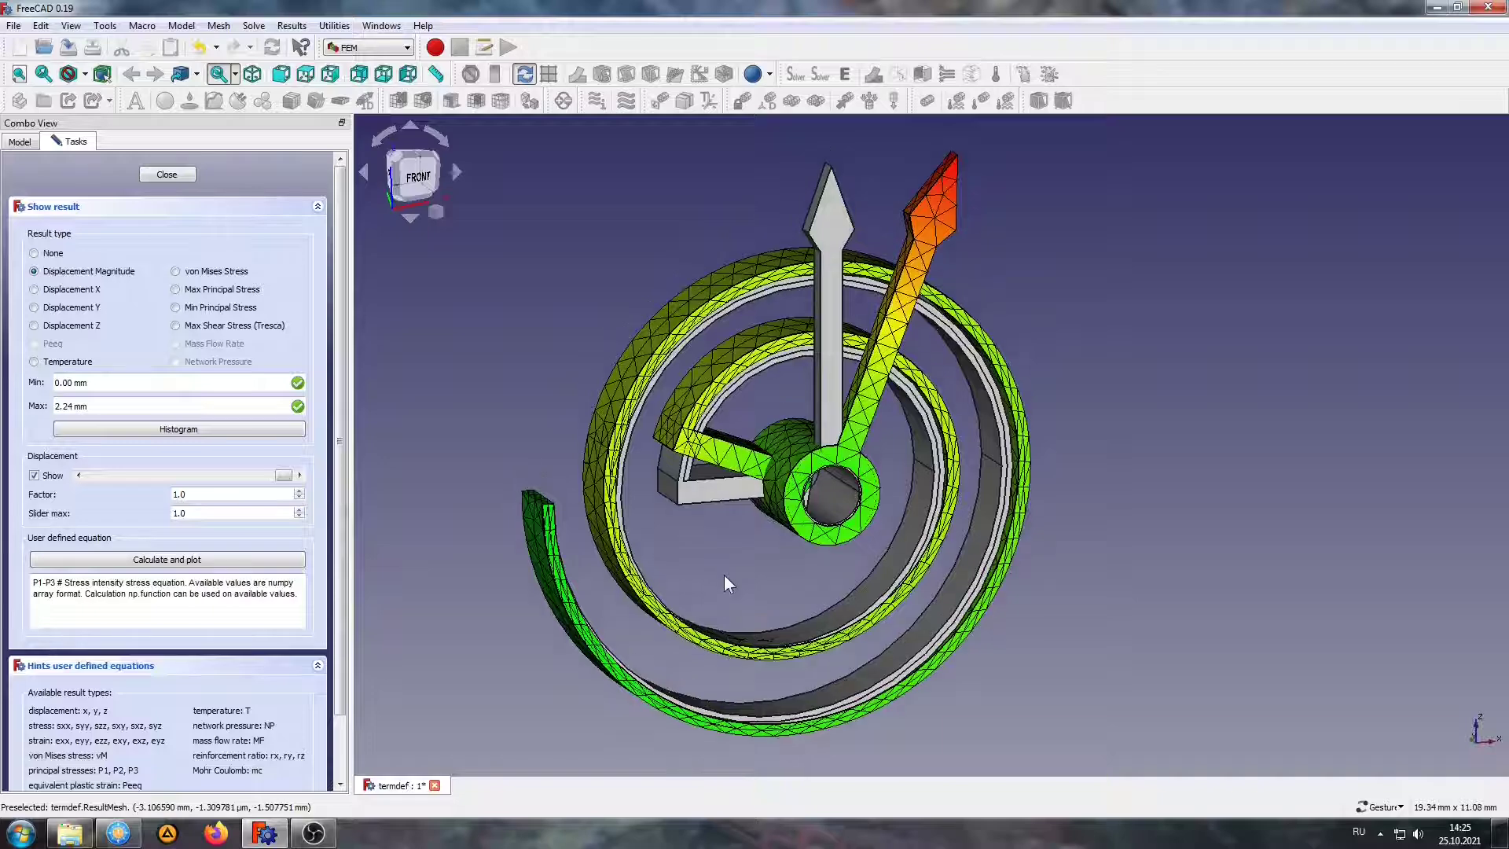
left_click_drag(793, 572, 785, 576)
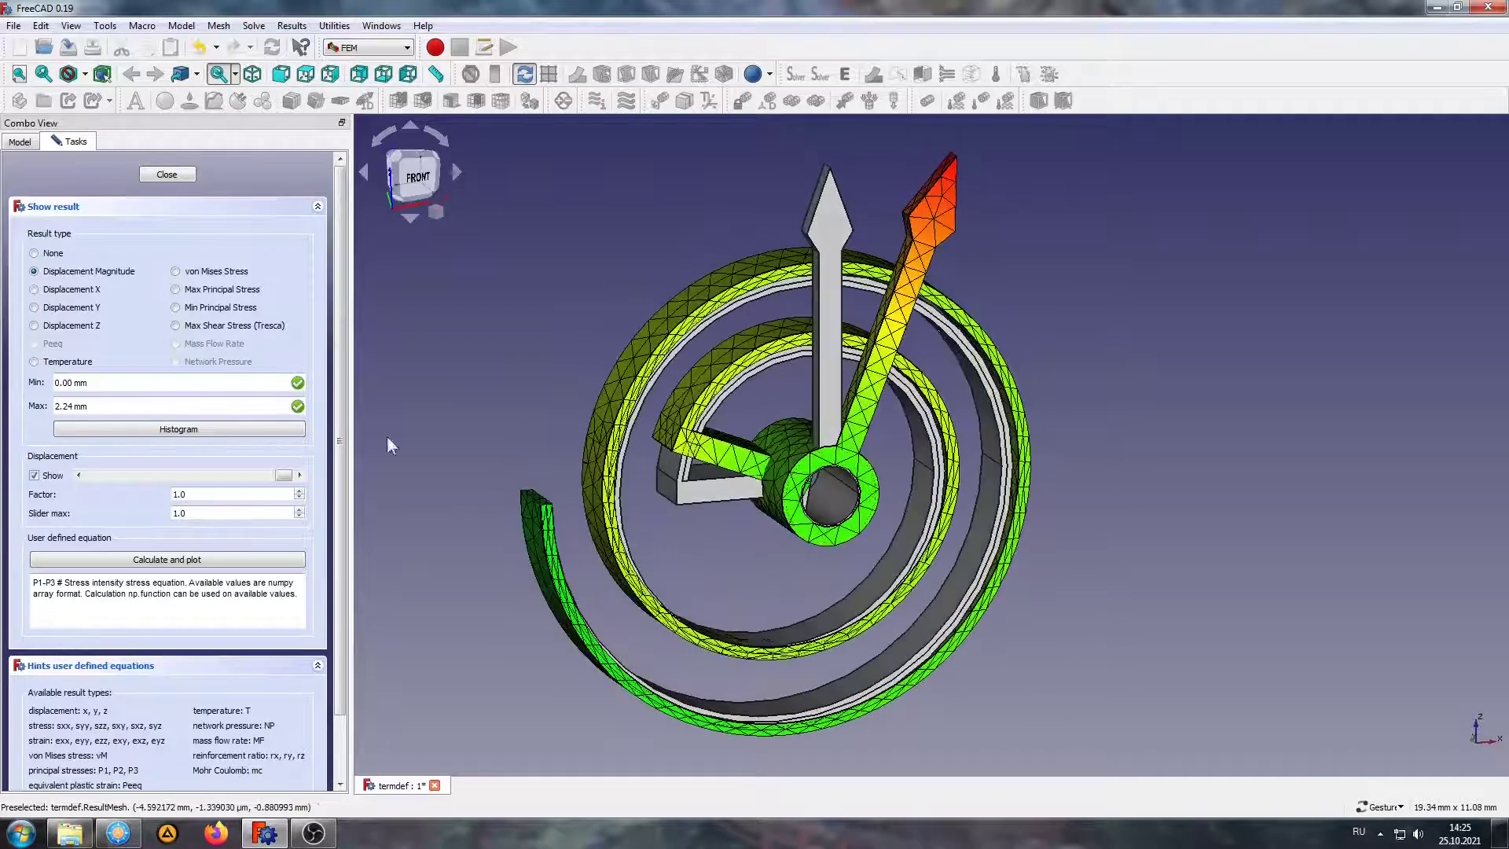
left_click(209, 273)
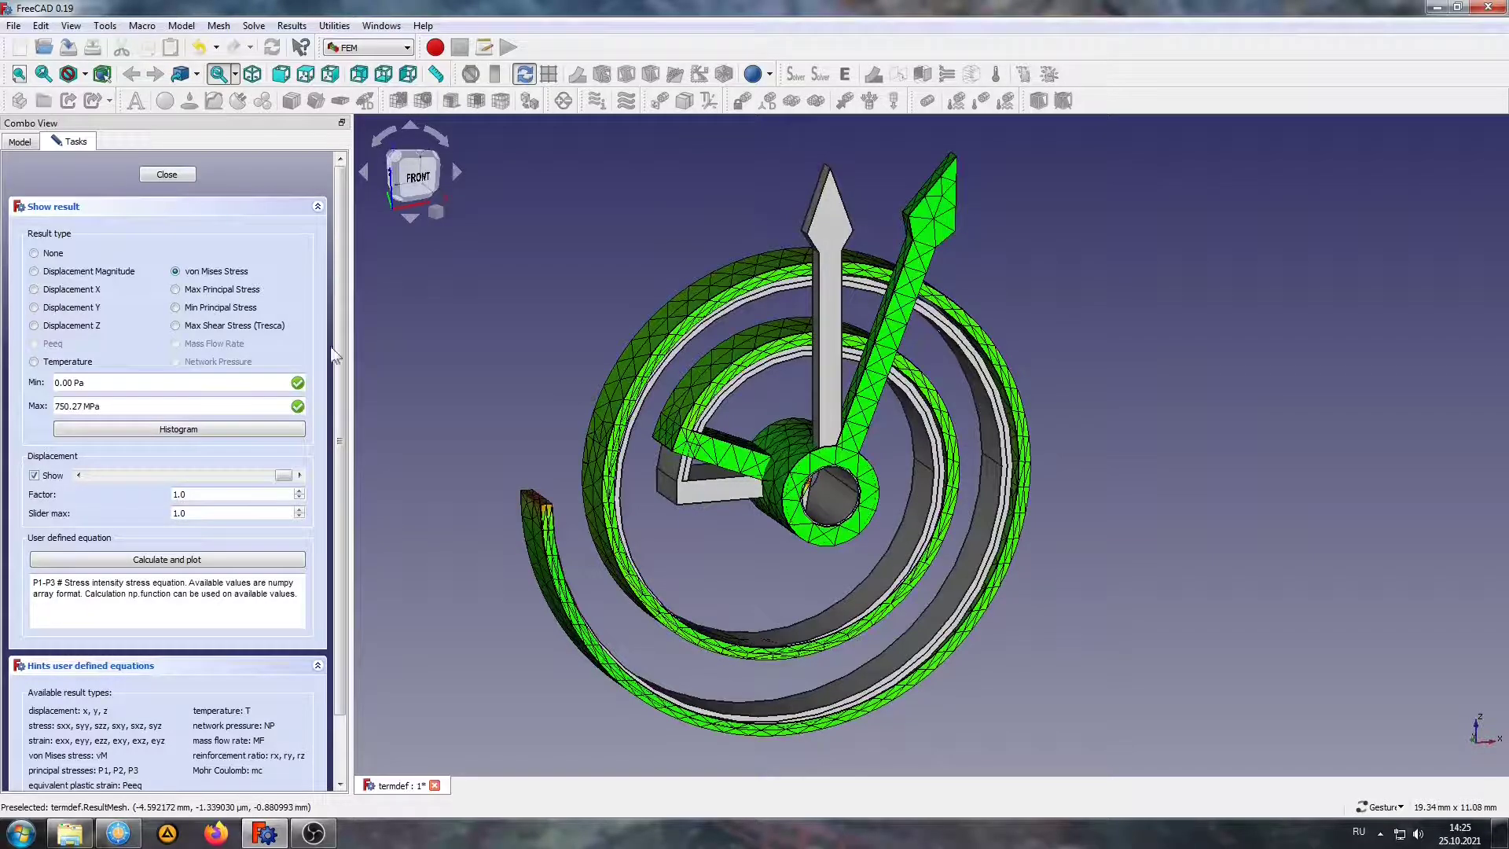
Show Max Principal Stress on the result, then switch it to Min Principal Stress
left_click_drag(715, 599, 615, 619)
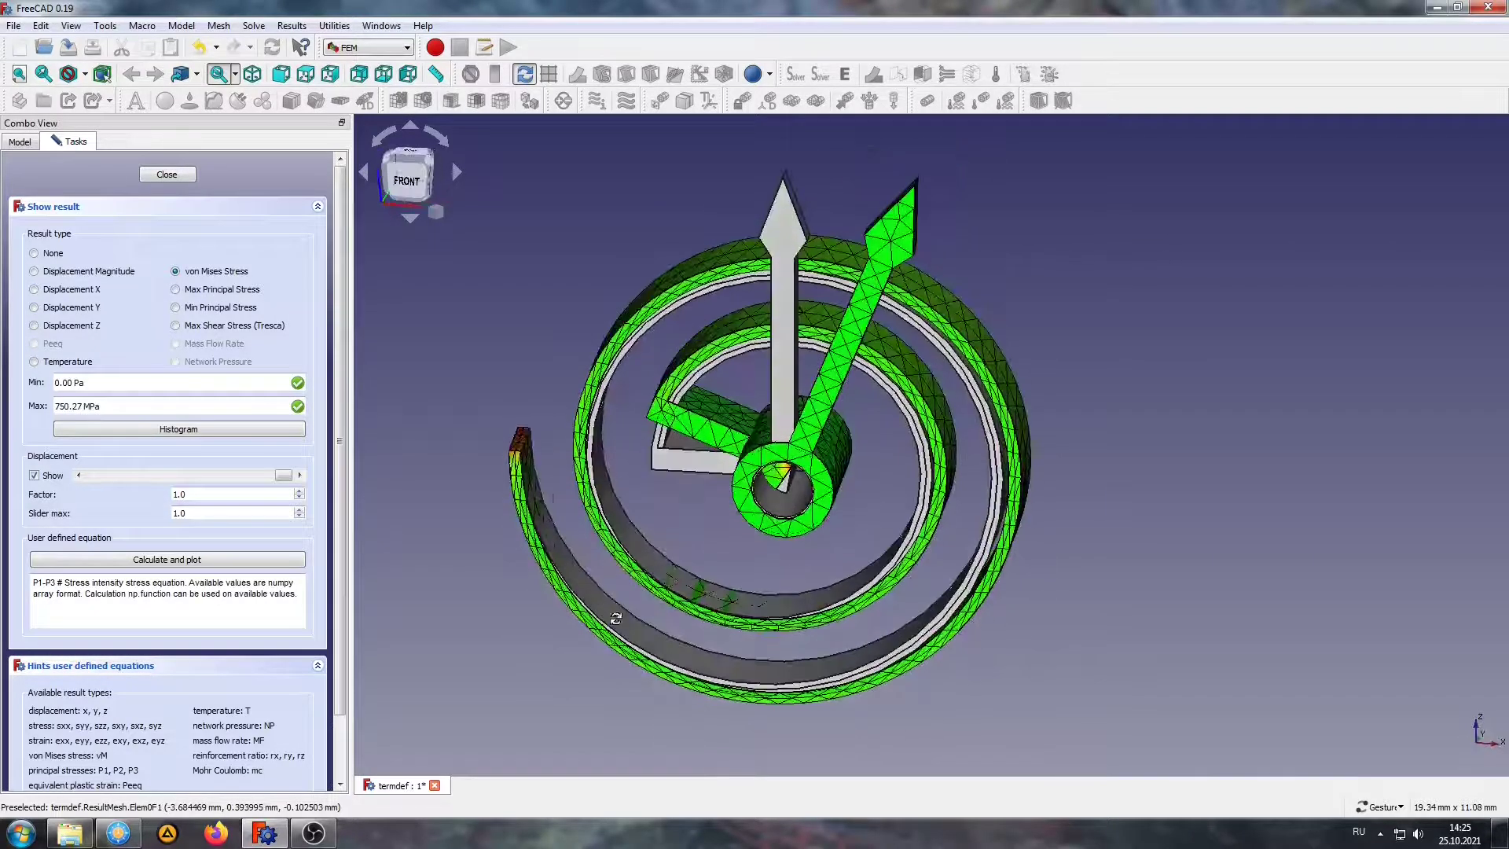
scroll(499, 436, "up", 2)
scroll(498, 436, "up", 5)
left_click(226, 290)
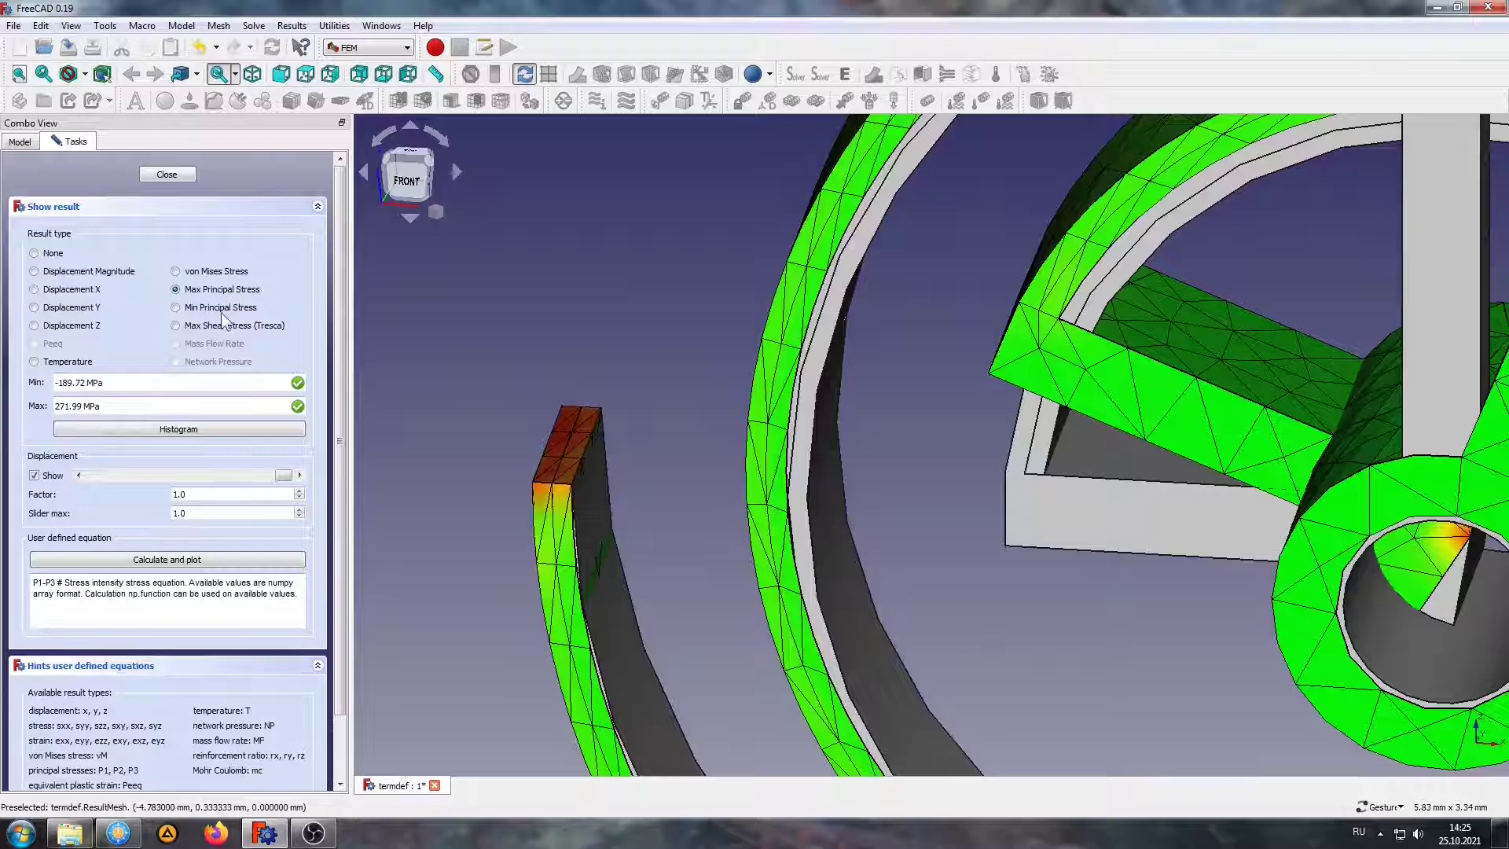
key("Down")
scroll(594, 372, "down", 2)
scroll(594, 372, "down", 3)
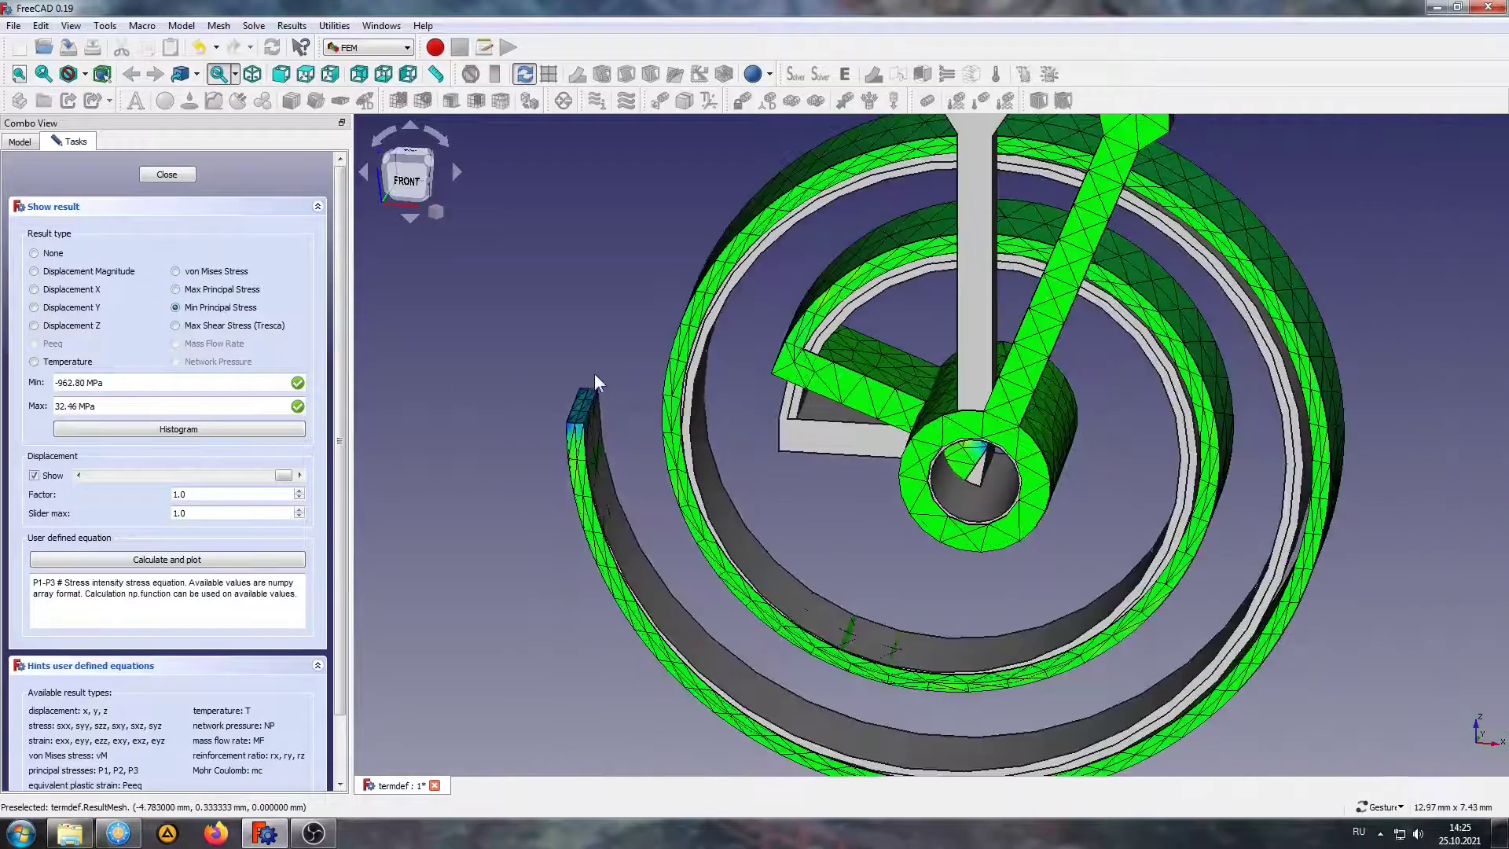
scroll(804, 512, "down", 2)
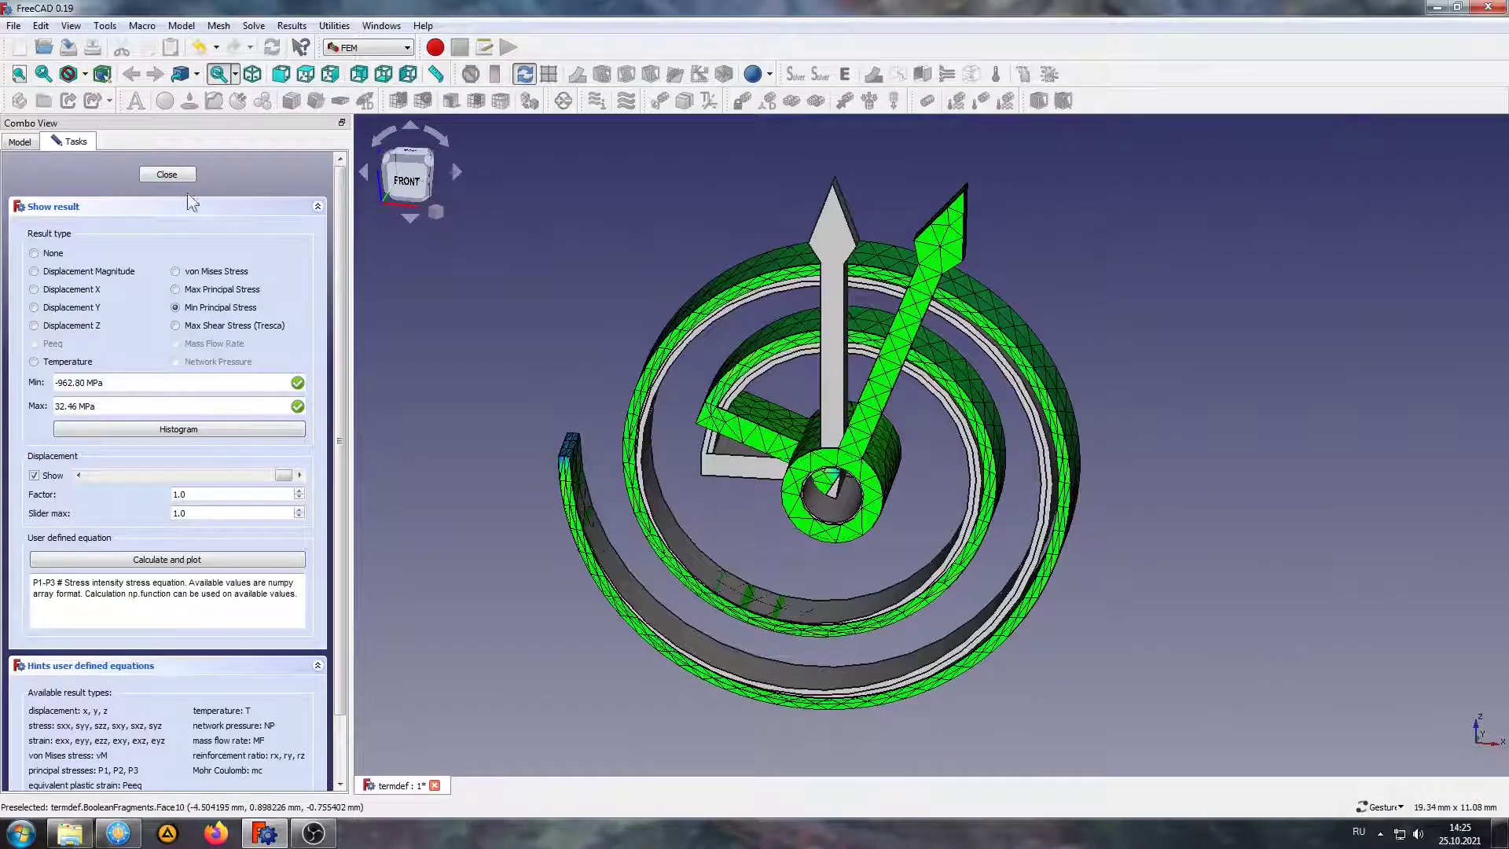
Close the results panel and build a ResultPipeline from CCX_Results
left_click(183, 175)
left_click(98, 362)
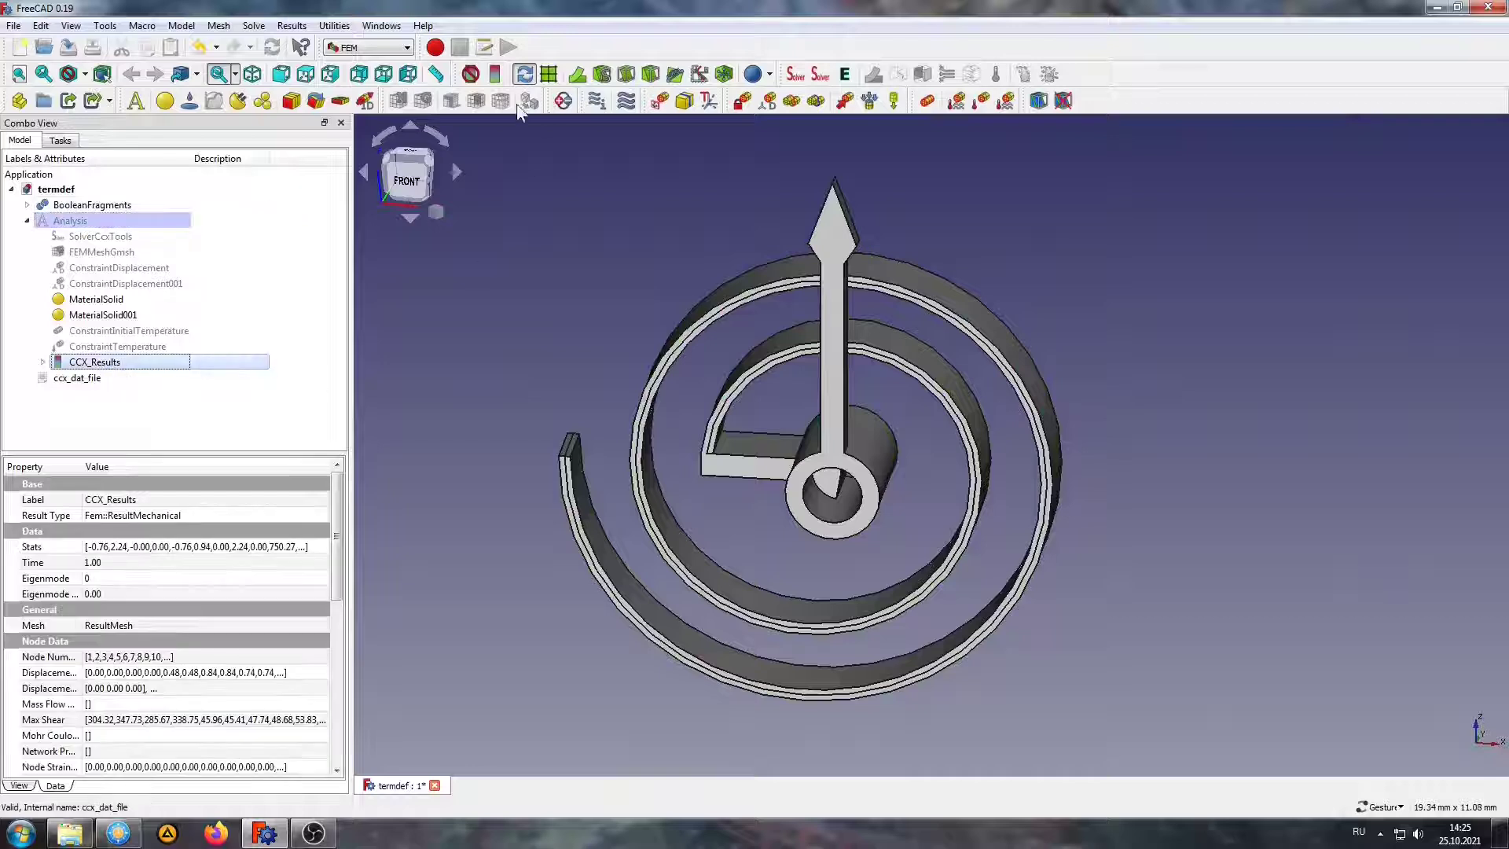
left_click(548, 74)
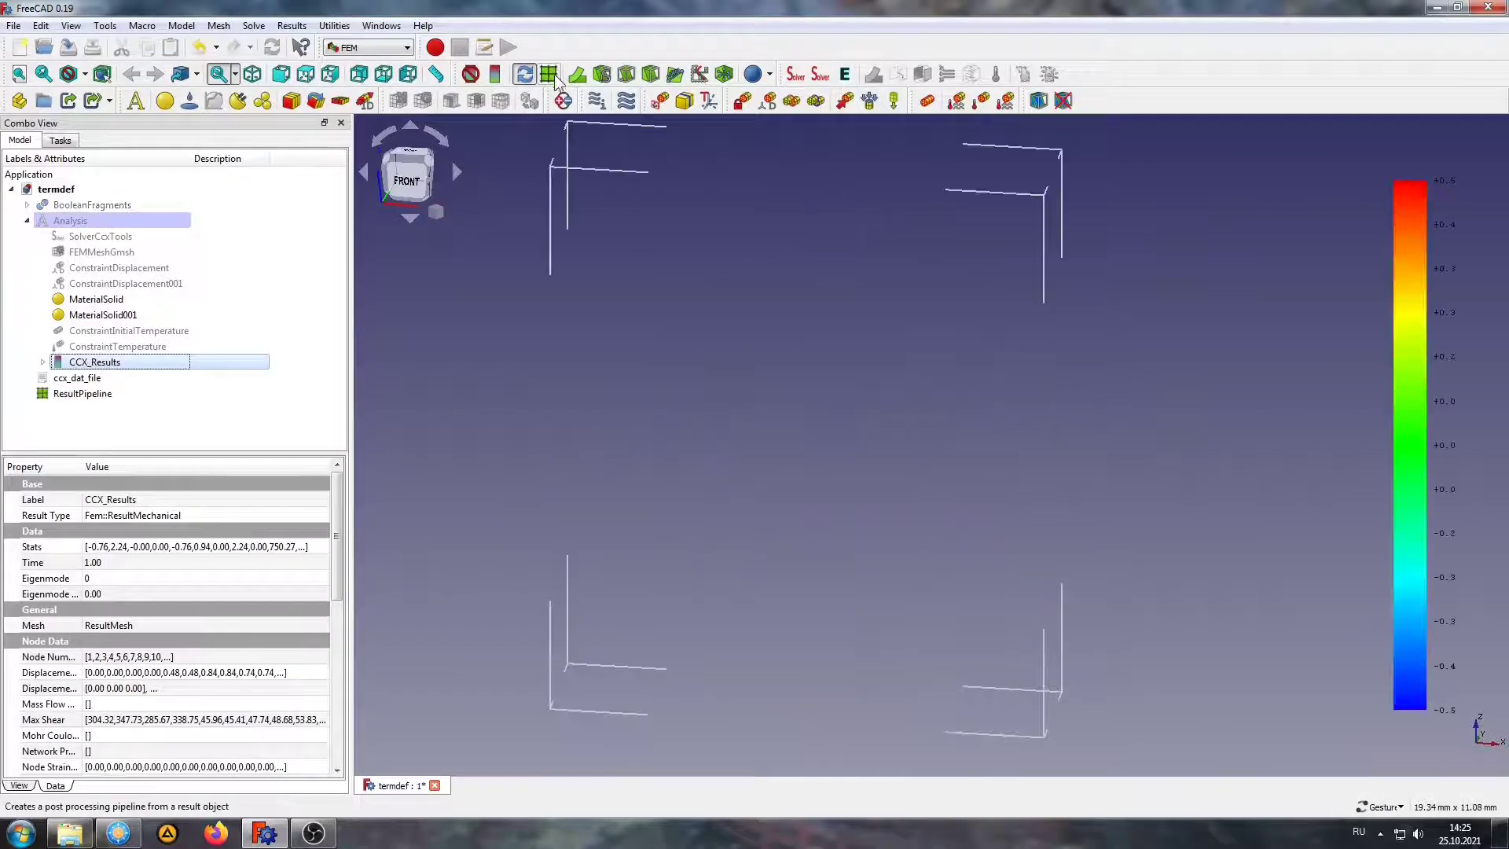
Add a Warp filter to ResultPipeline: Surface mode, Displacement Magnitude colouring, factor 0.96
left_click(79, 393)
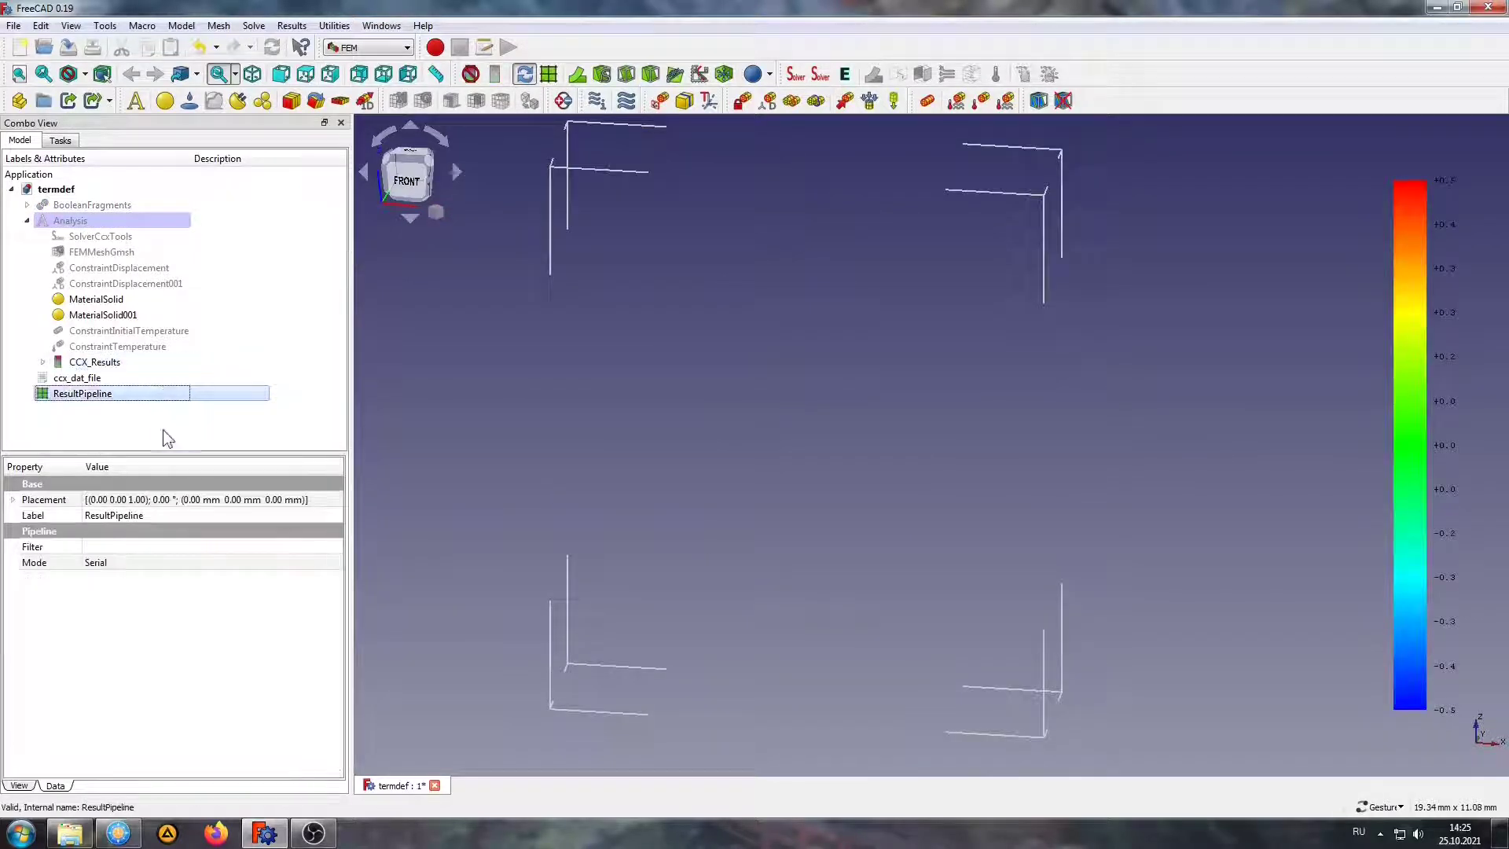
left_click(577, 75)
left_click(94, 366)
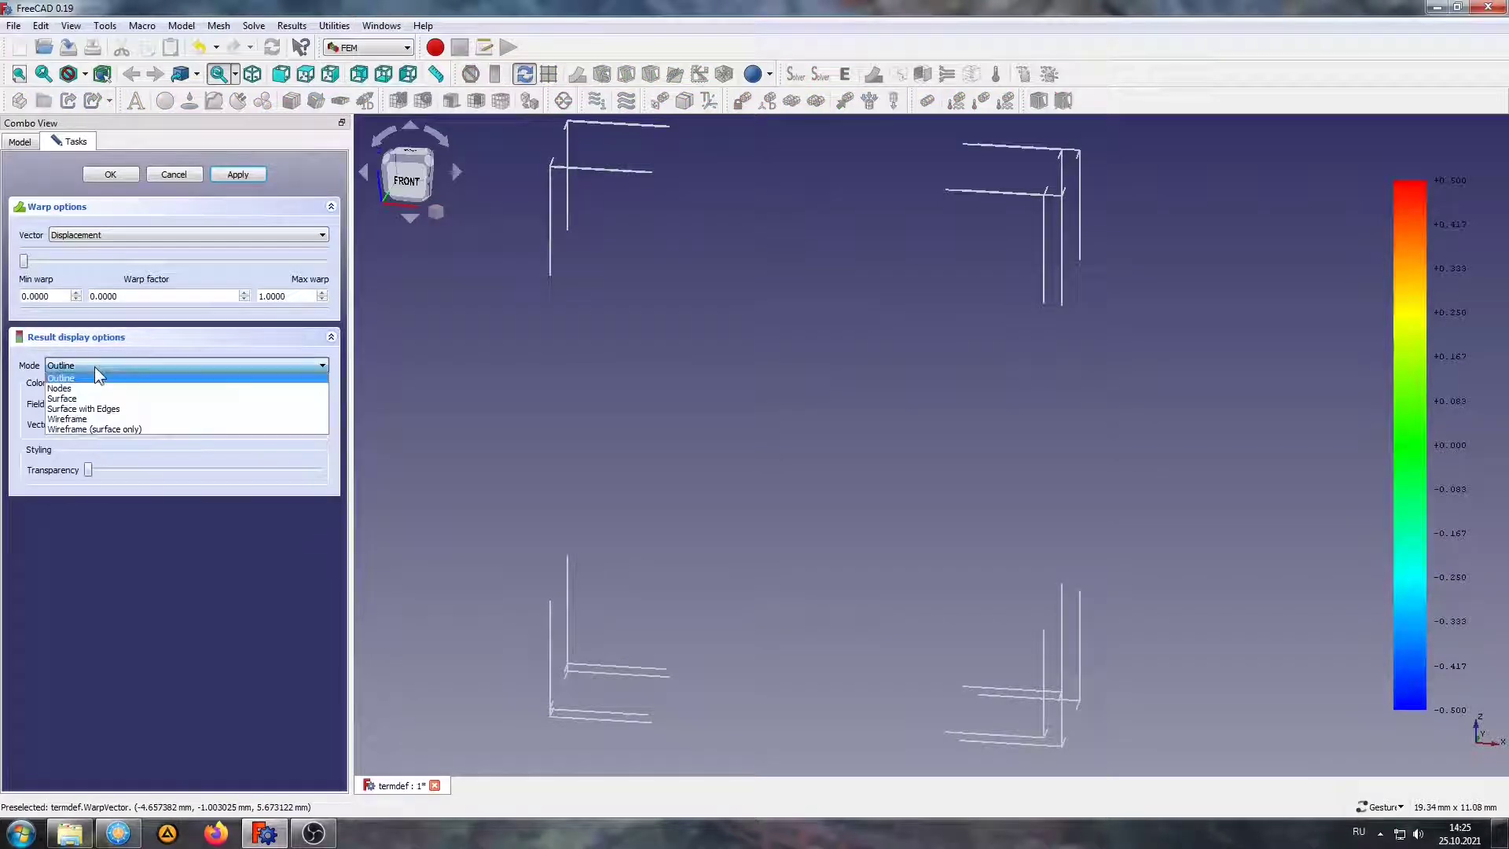
left_click(88, 399)
left_click(135, 406)
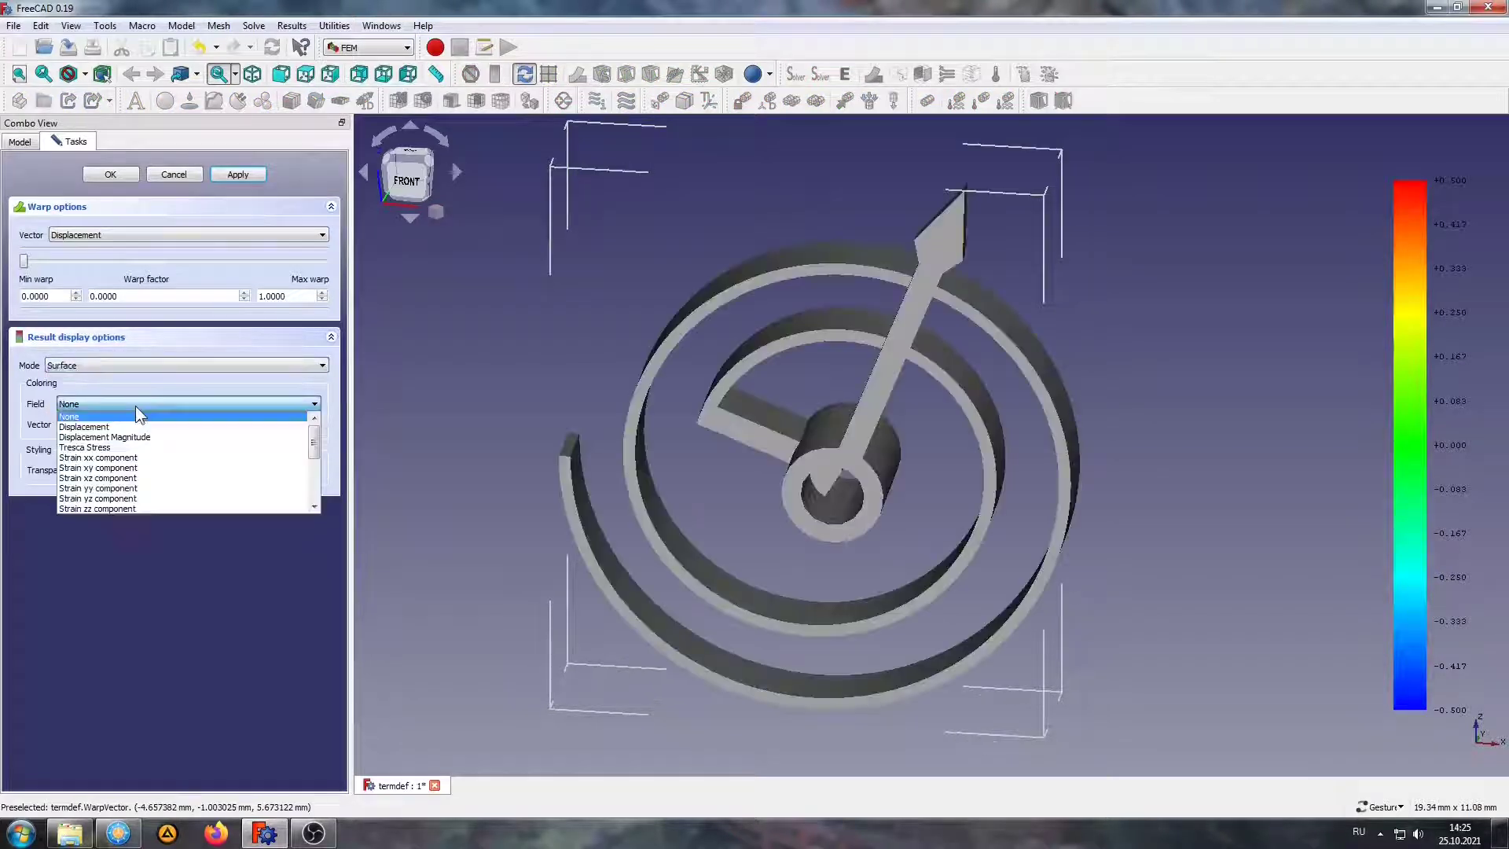
left_click(98, 447)
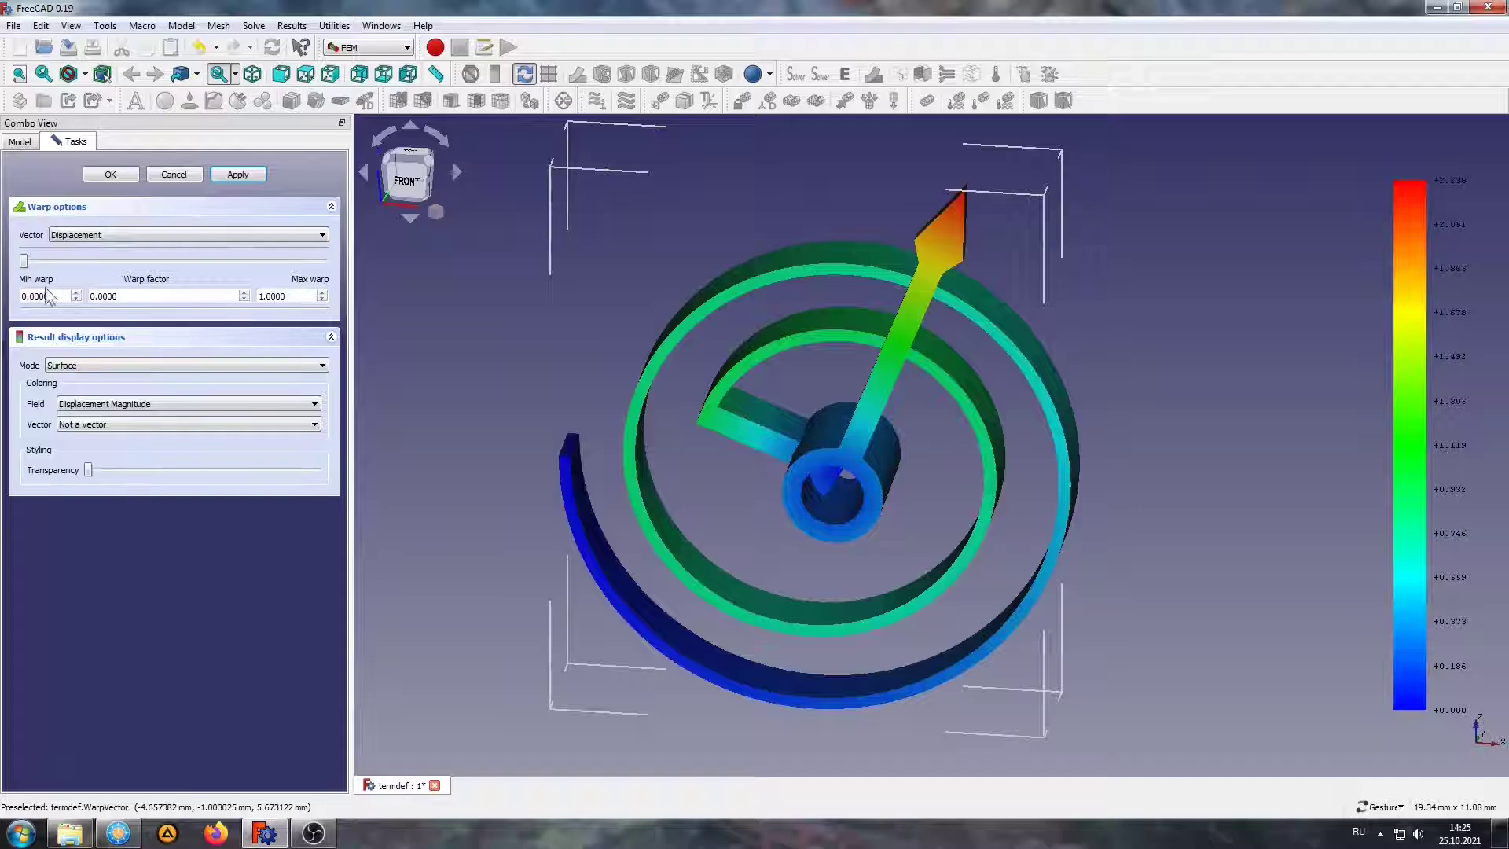
left_click_drag(24, 261, 312, 261)
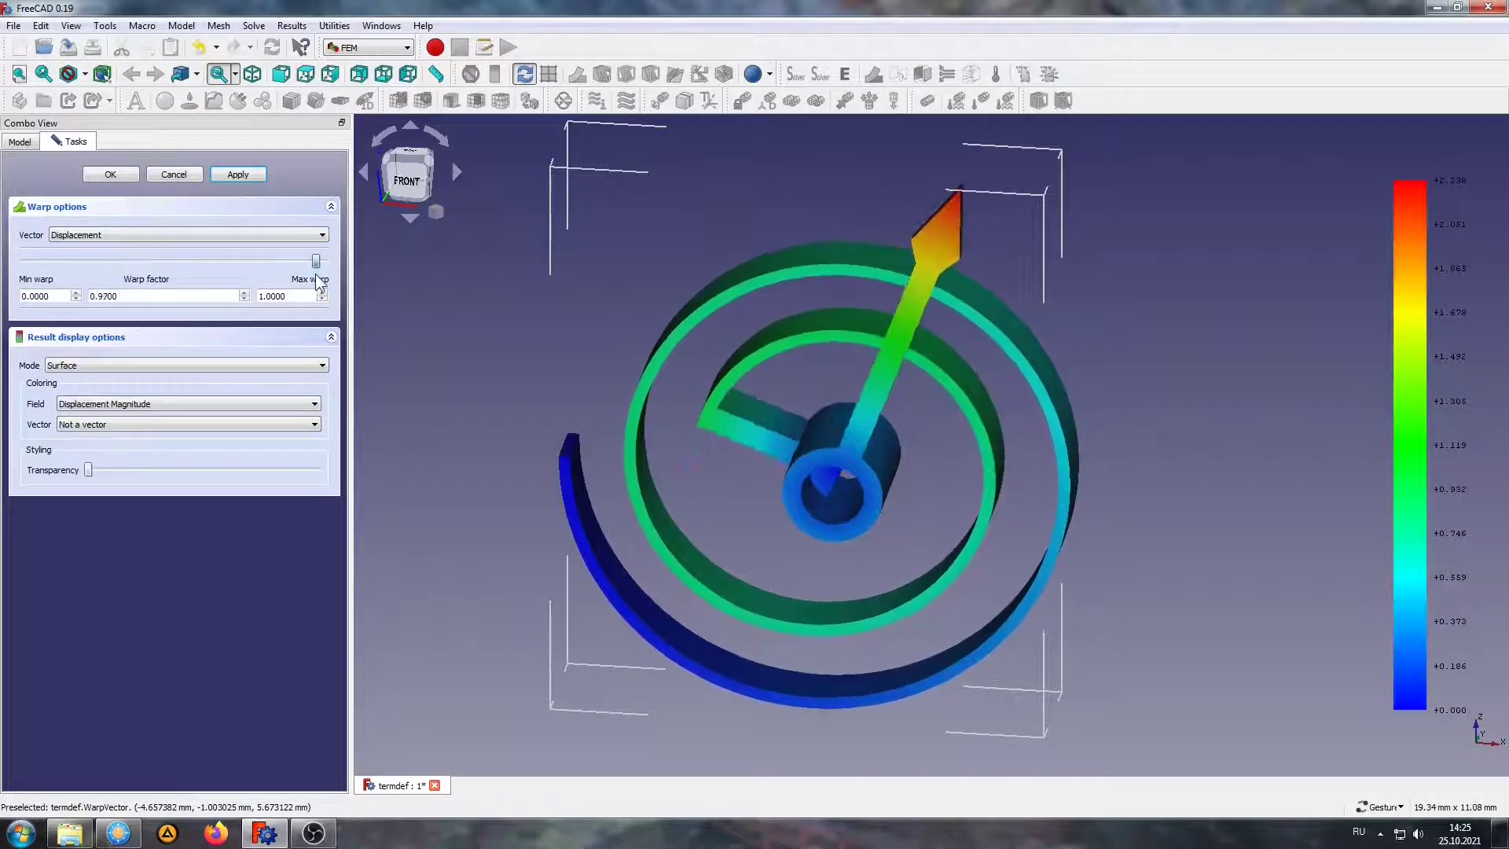
Orbit and pan to frame the warped spiral, then return to the model tree
mouse_move(451, 158)
left_mouse_down()
mouse_move(507, 359)
mouse_move(507, 415)
mouse_move(488, 418)
left_mouse_up()
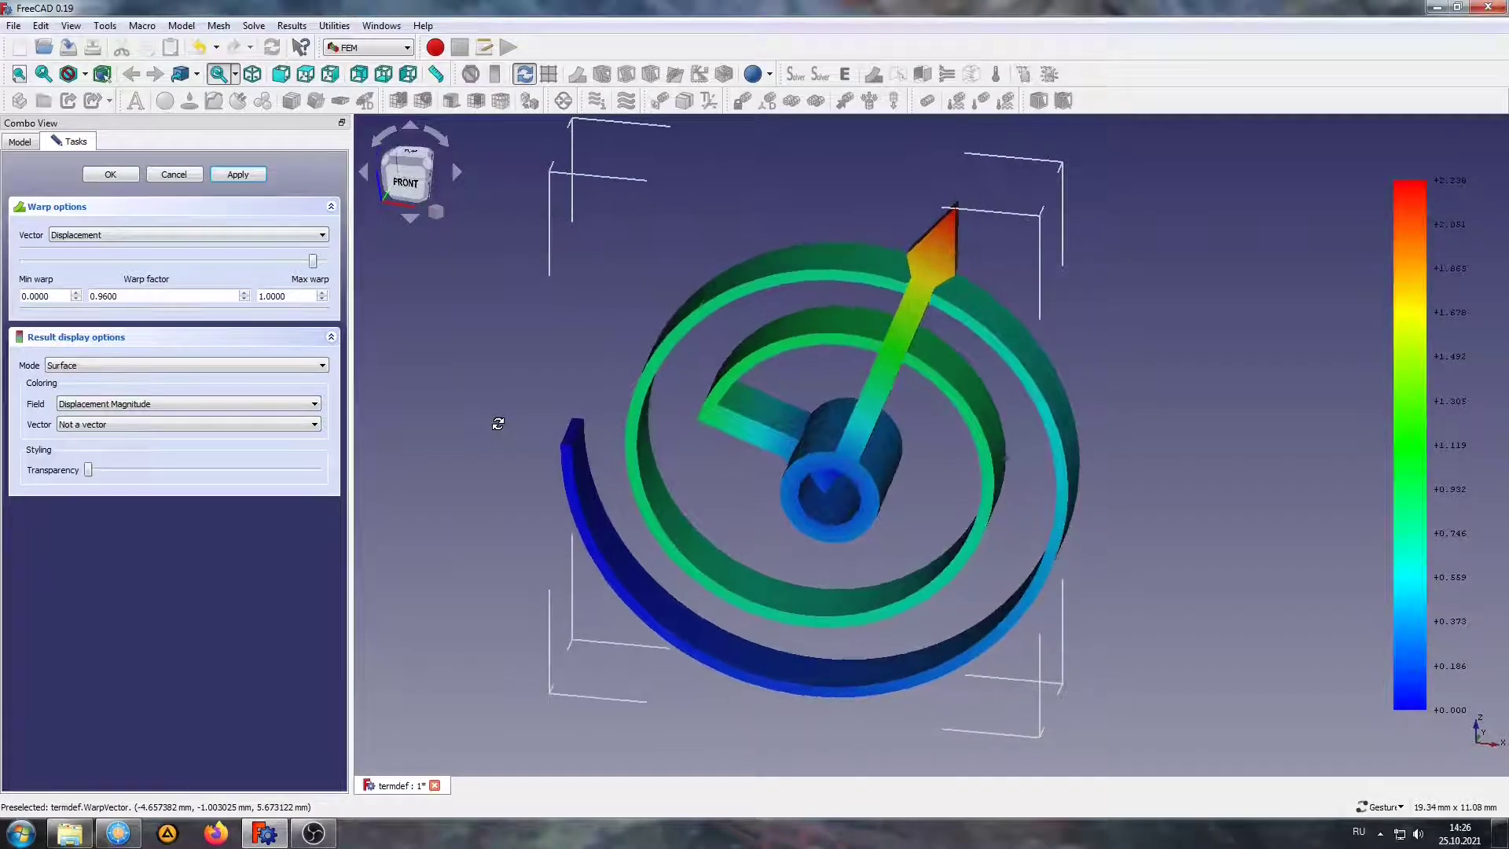
right_click_drag(532, 343, 502, 358)
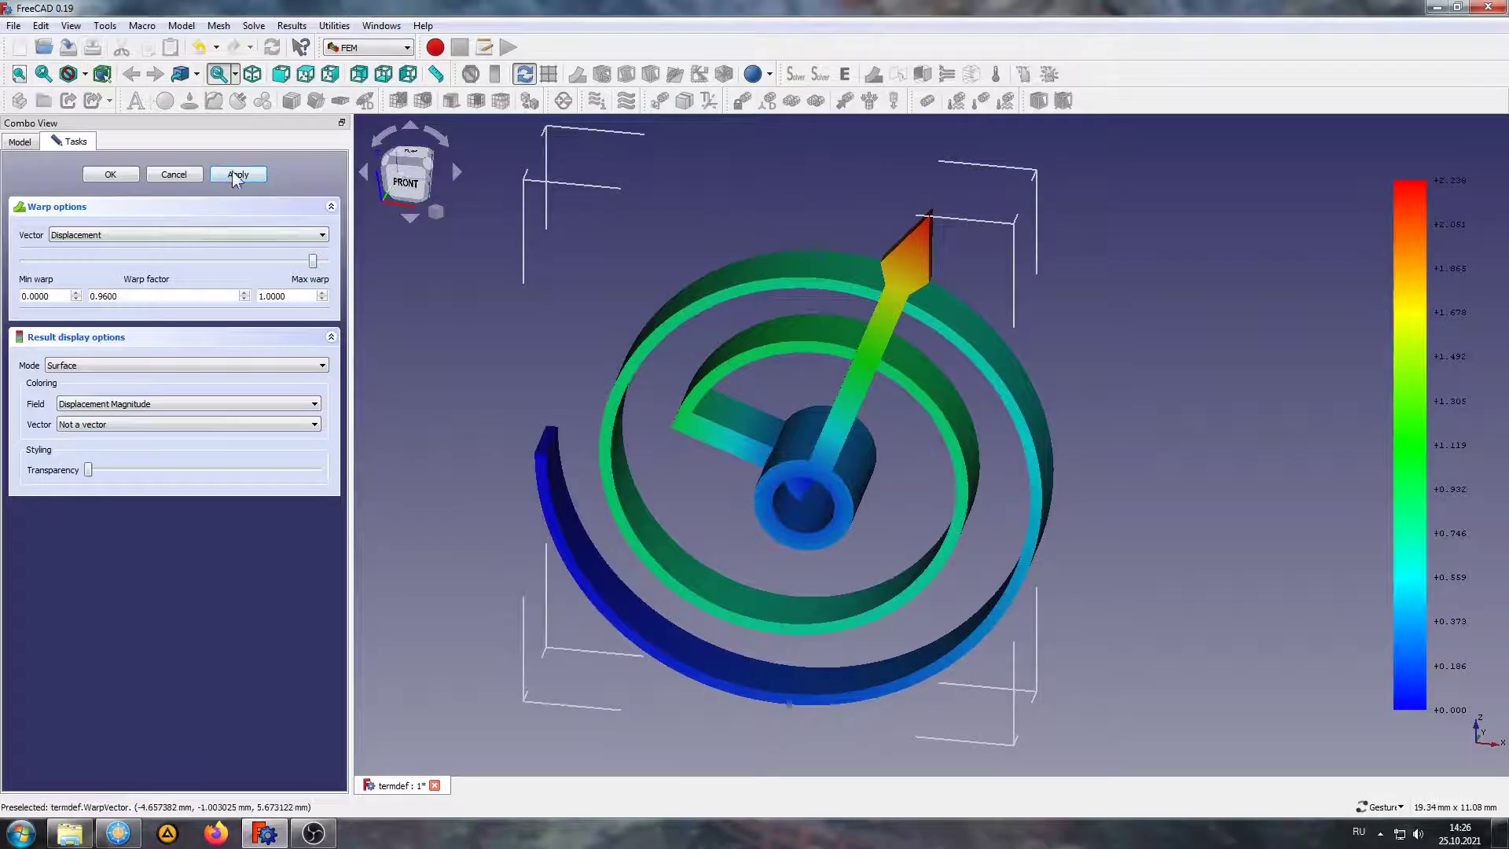
left_click_drag(455, 333, 456, 313)
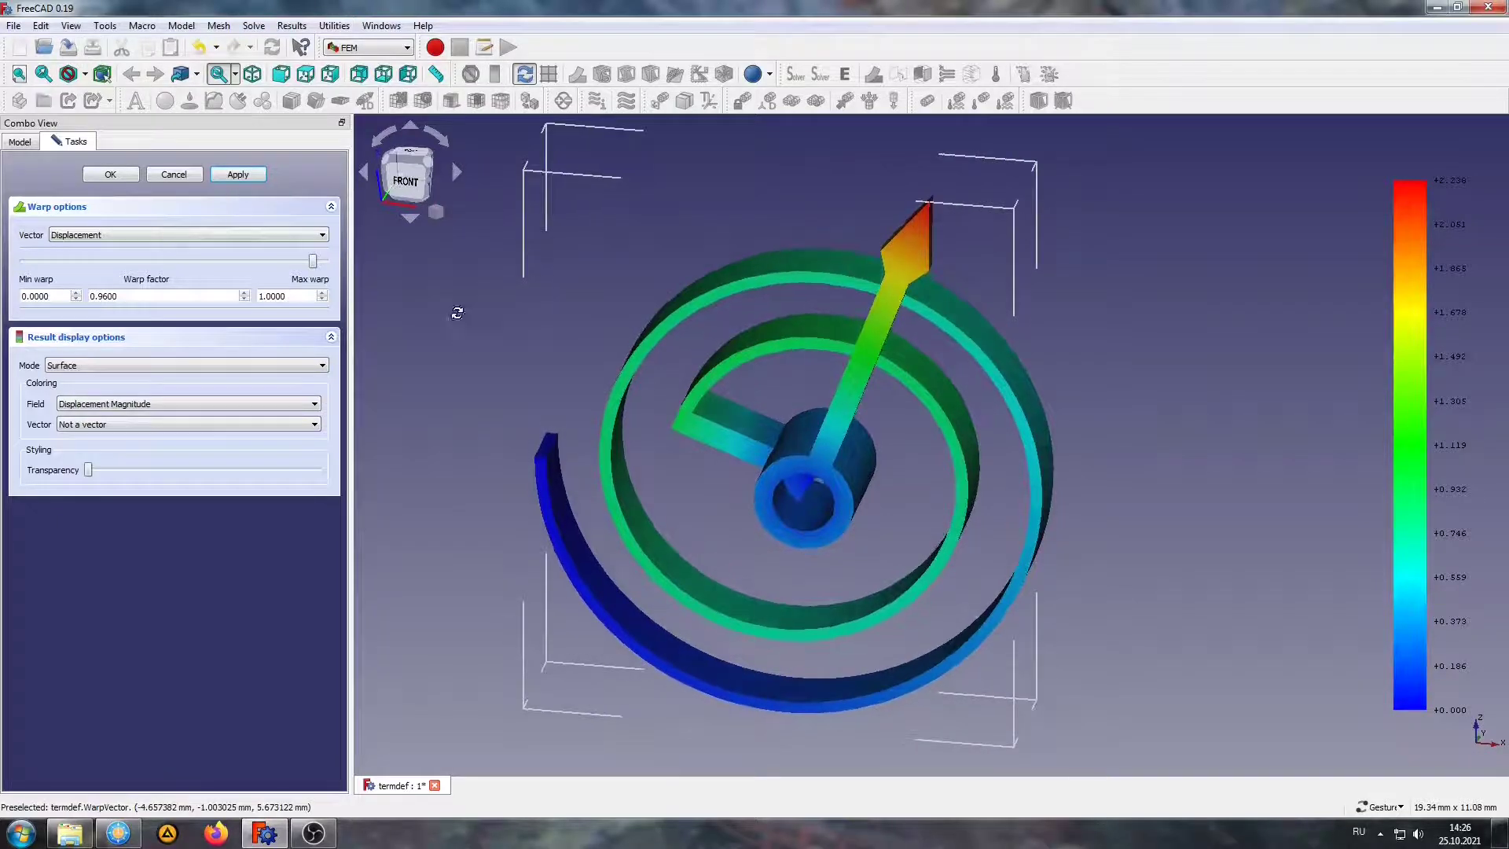
left_click(22, 143)
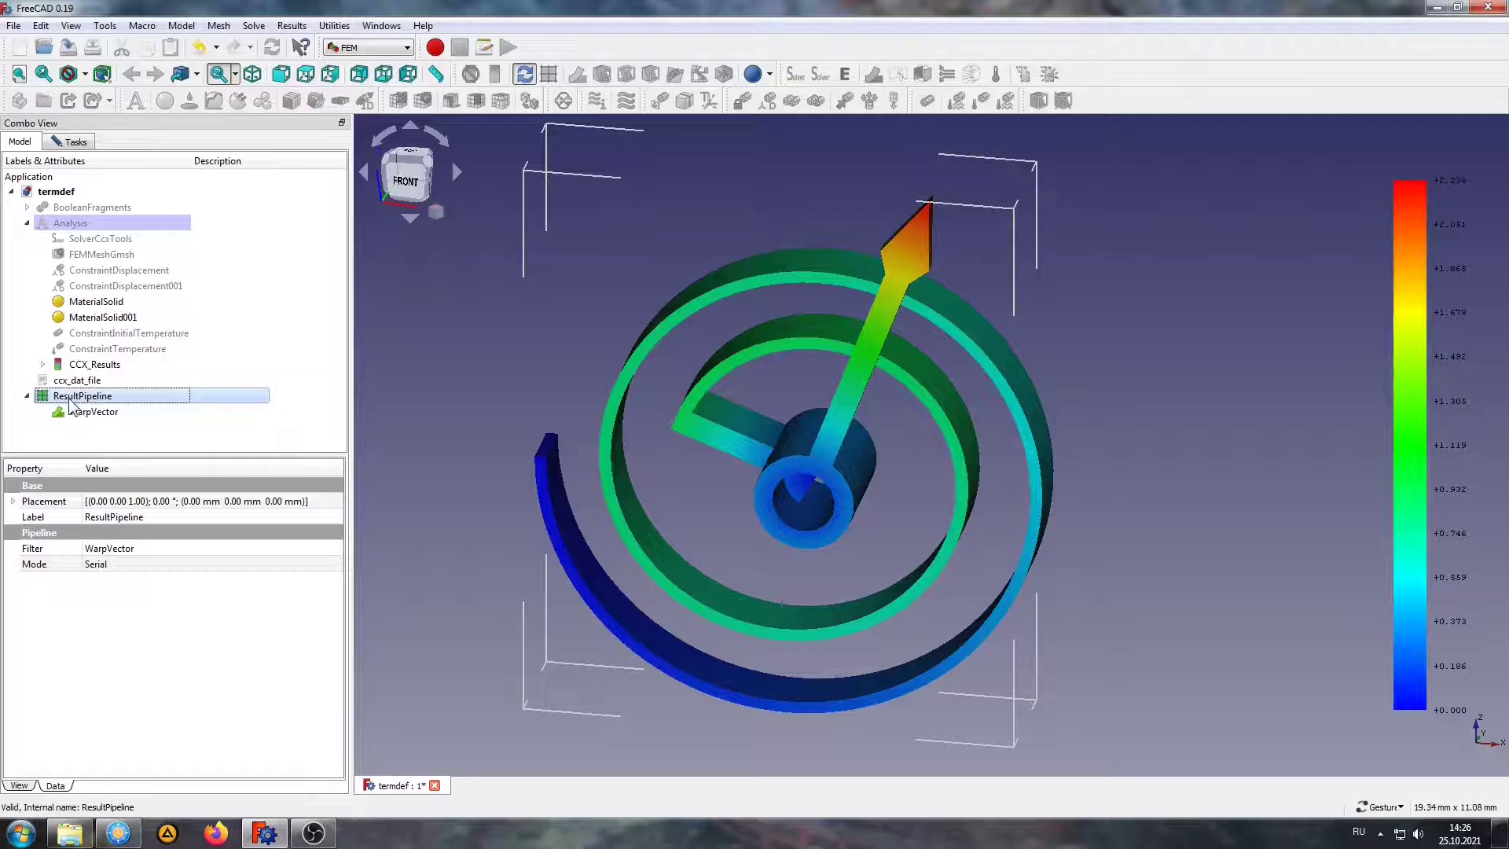
Save the warped displacement view as picture 001 in D:\test
left_click(140, 26)
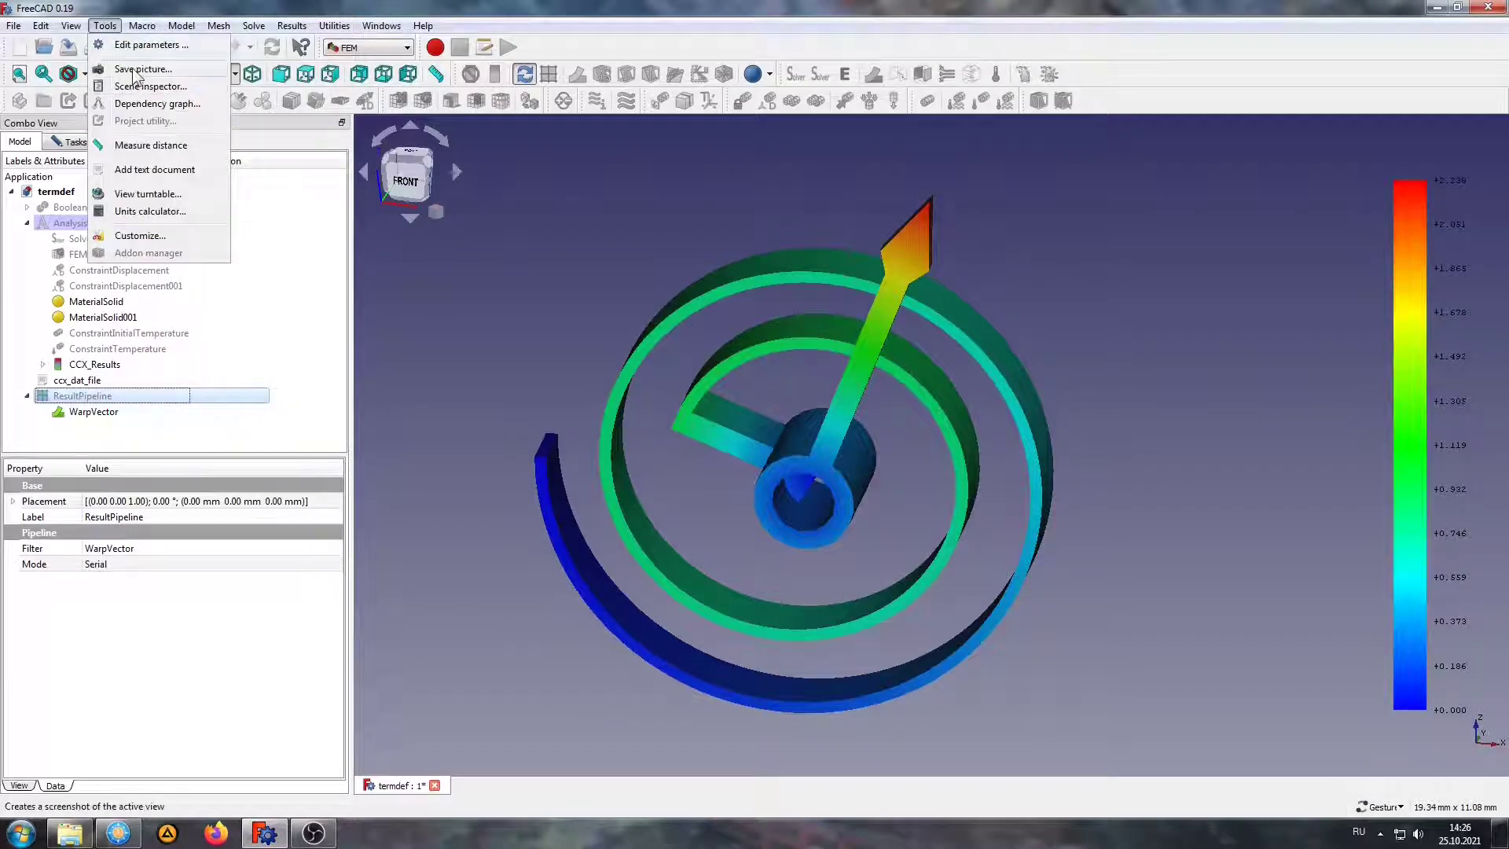
left_click(139, 75)
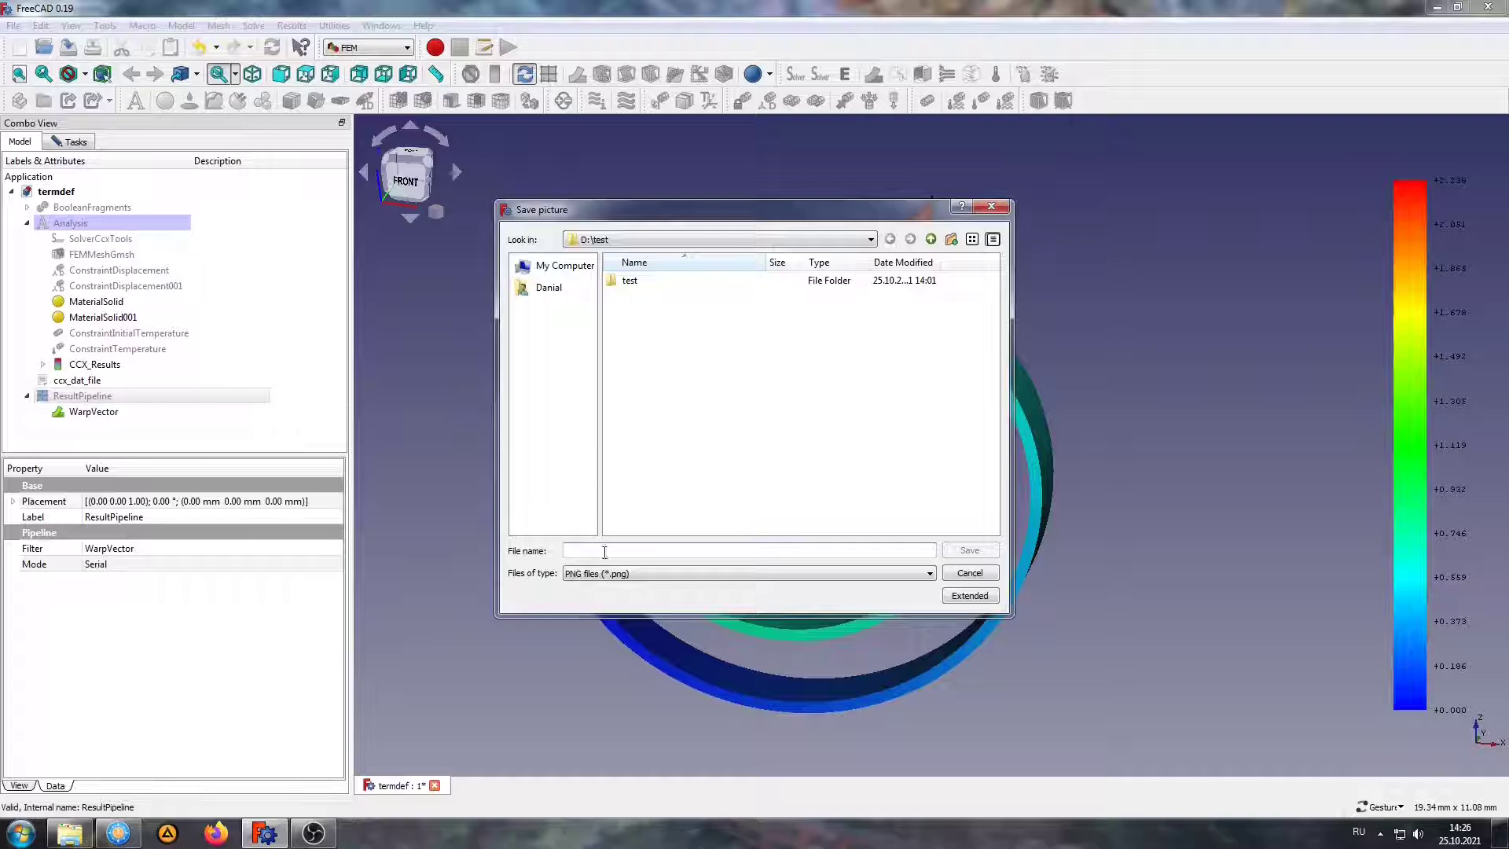
type("001")
left_click(966, 551)
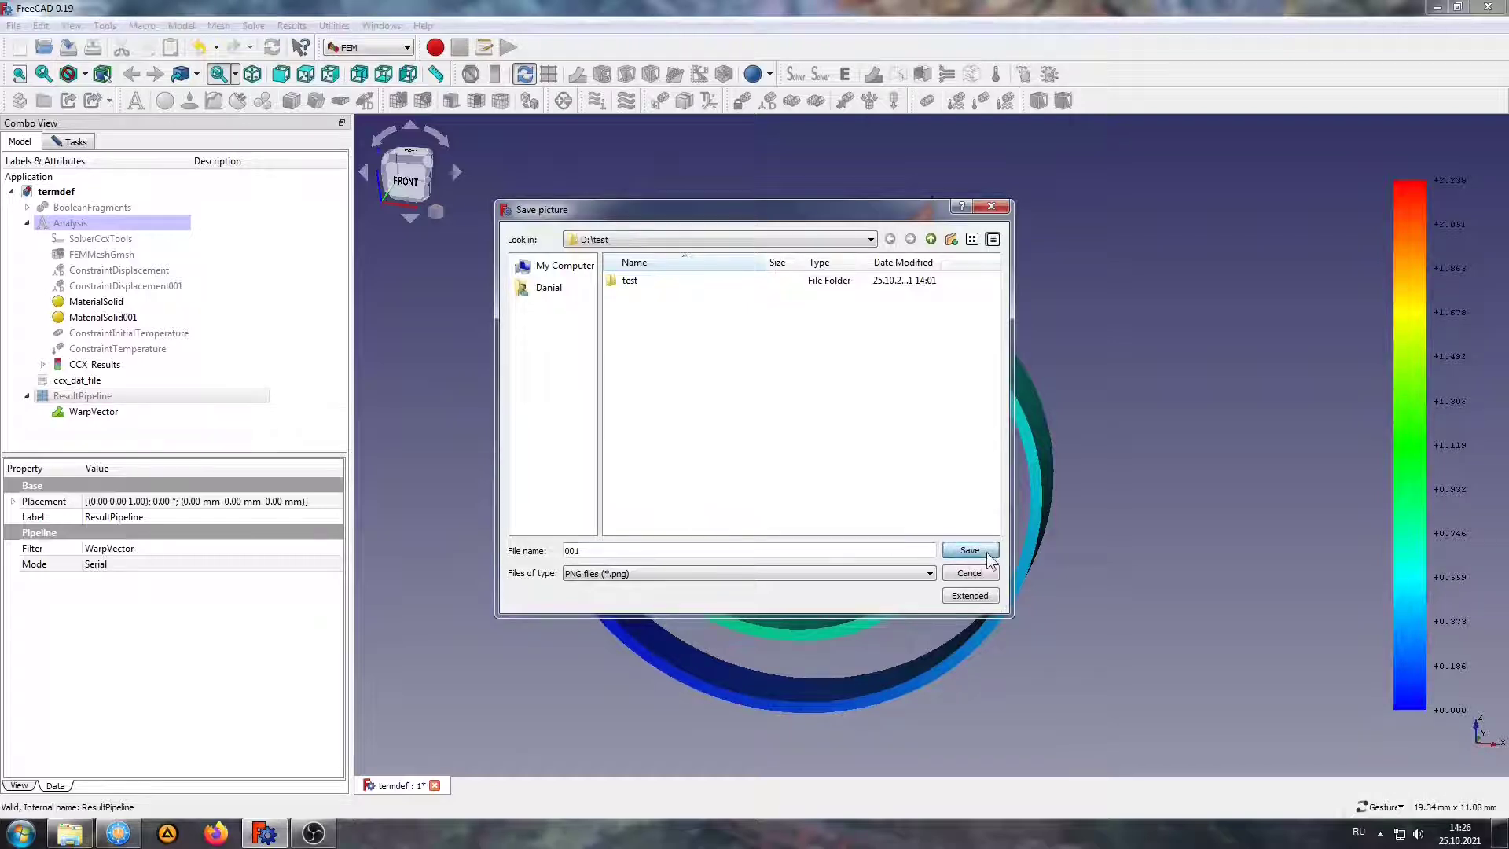
Delete the WarpVector filter from ResultPipeline
left_click(92, 412)
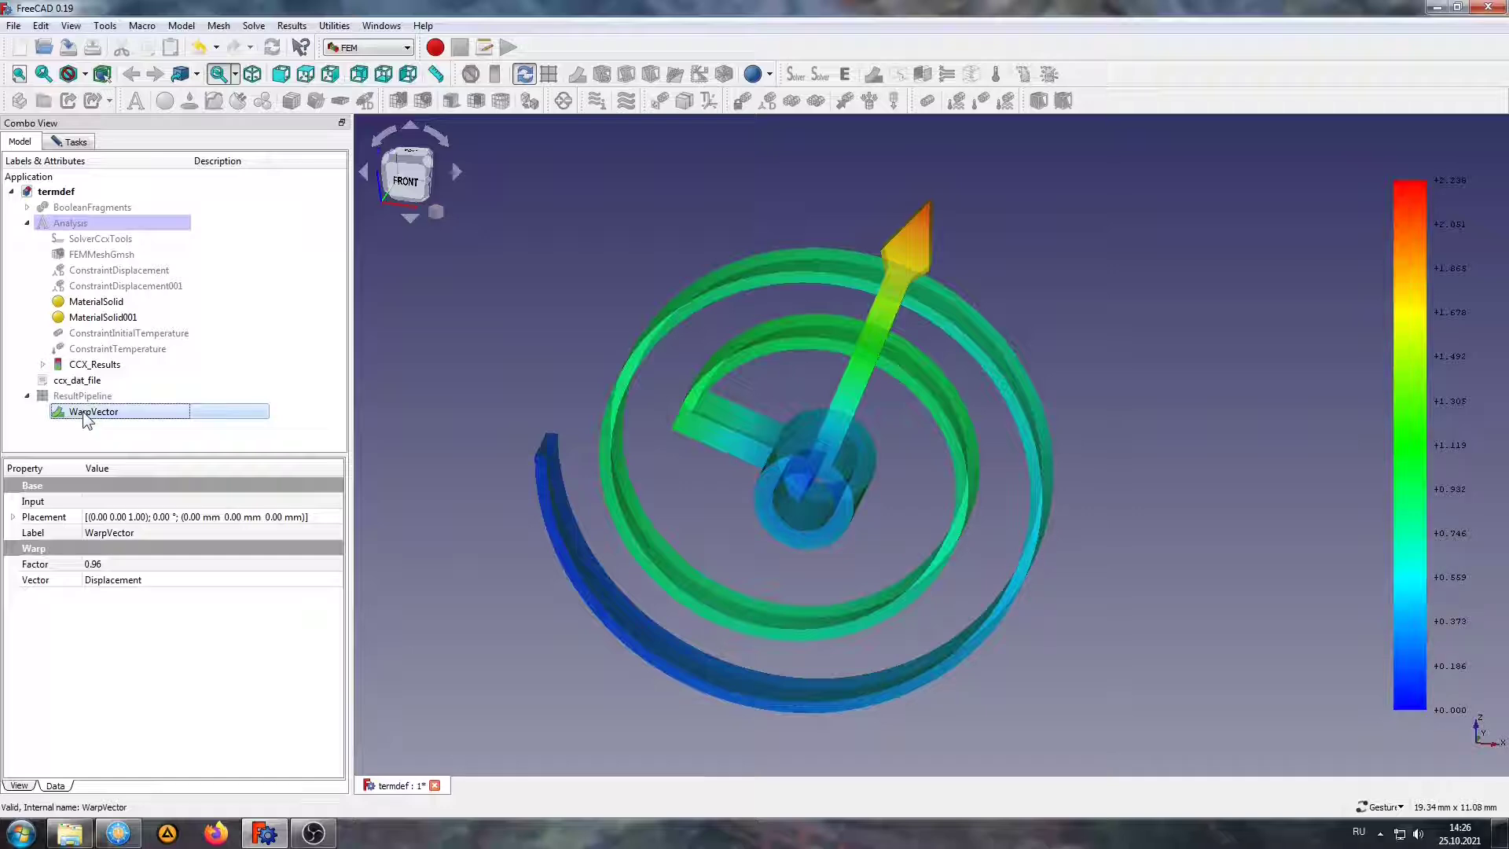
double_click(88, 413)
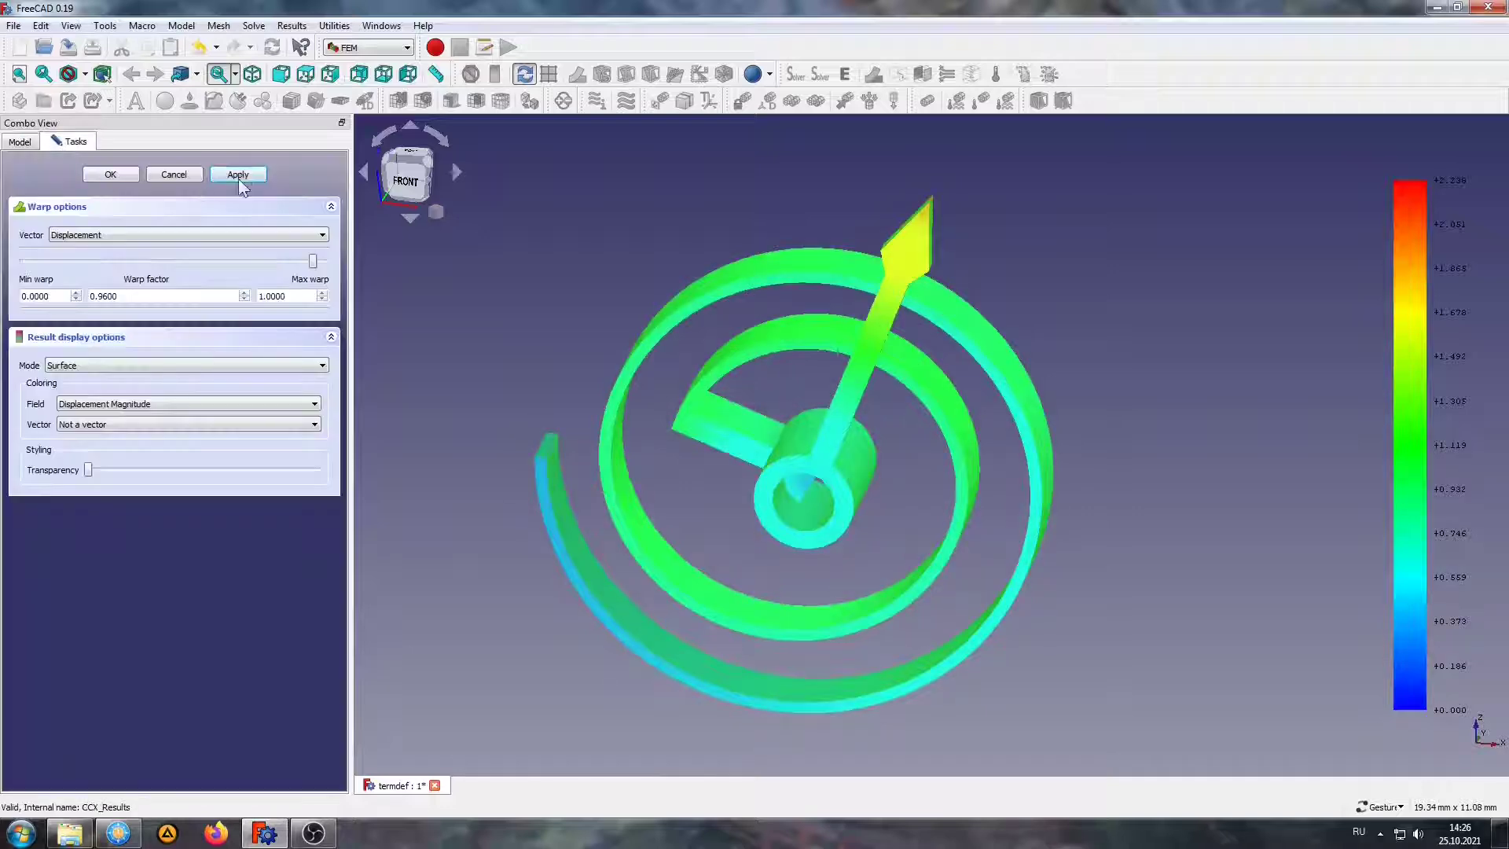
left_click(118, 175)
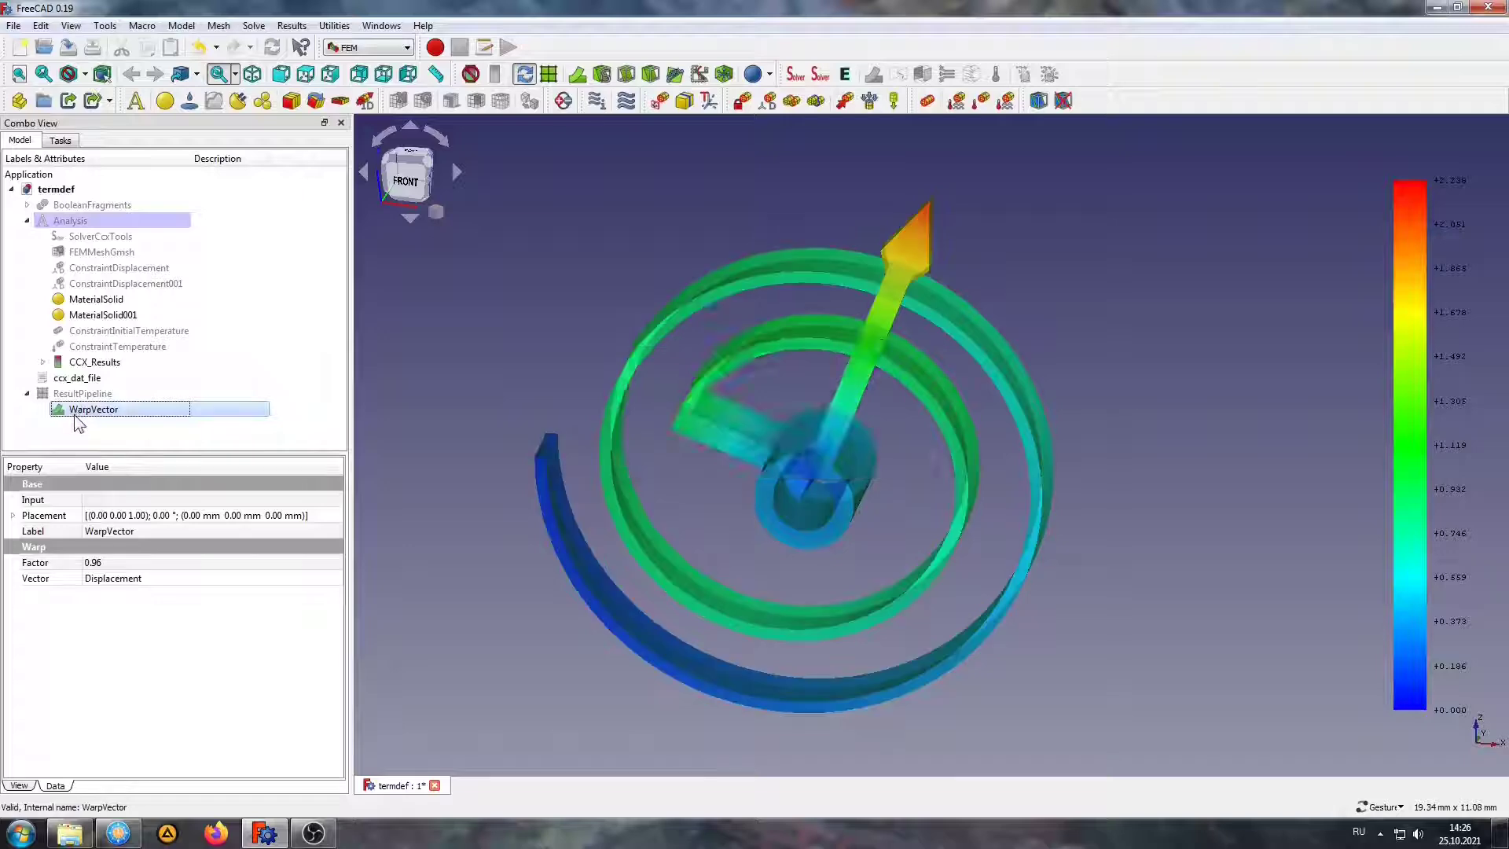
key("Delete")
left_click(777, 456)
left_click(85, 393)
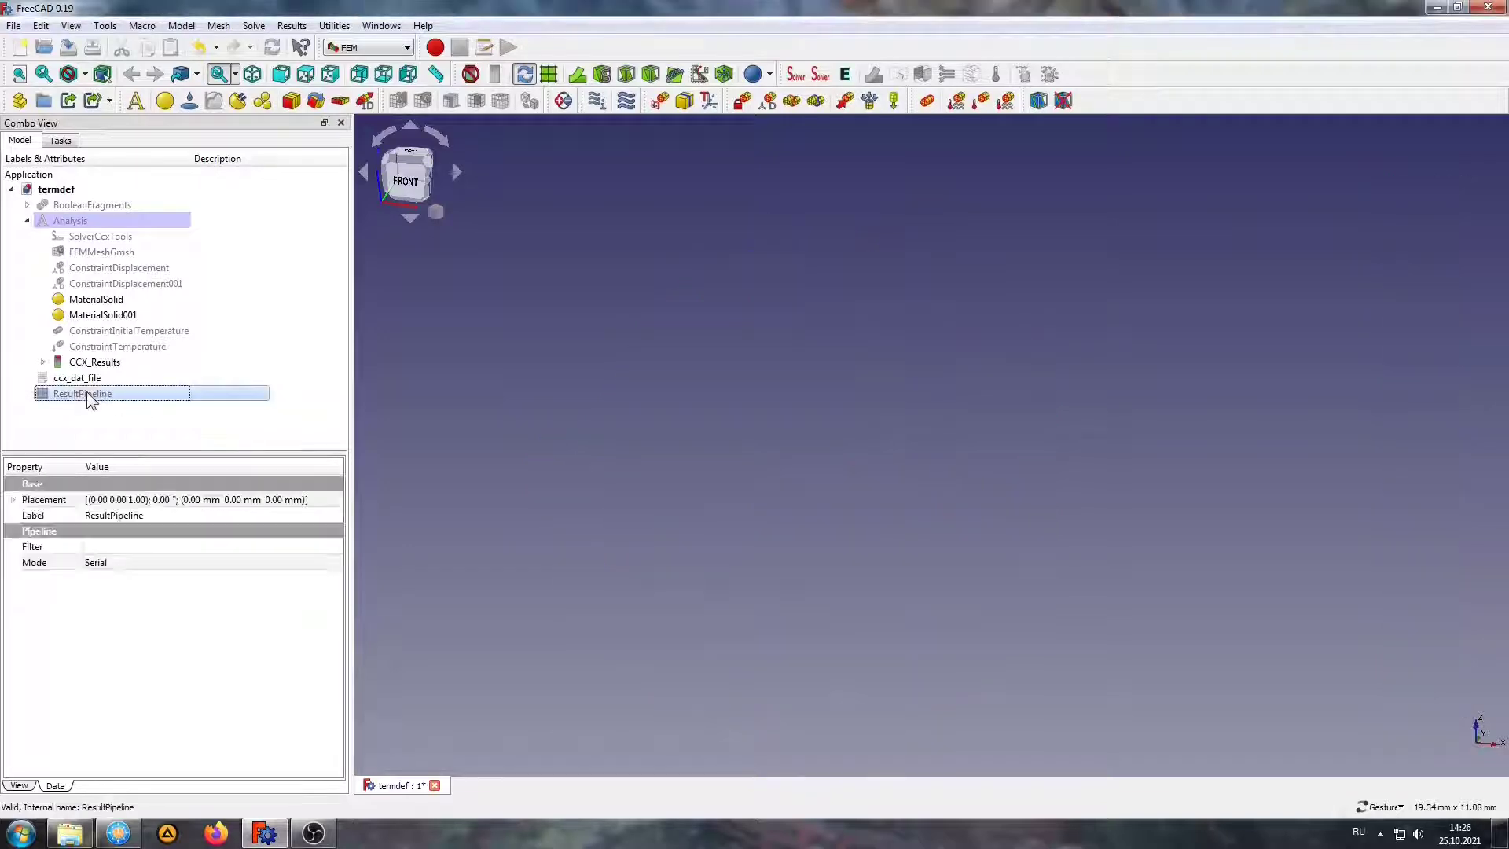
Add a Scalar clip filter on Minor Principal Stress, shown as Surface coloured by Minor Principal Stress
left_click(602, 74)
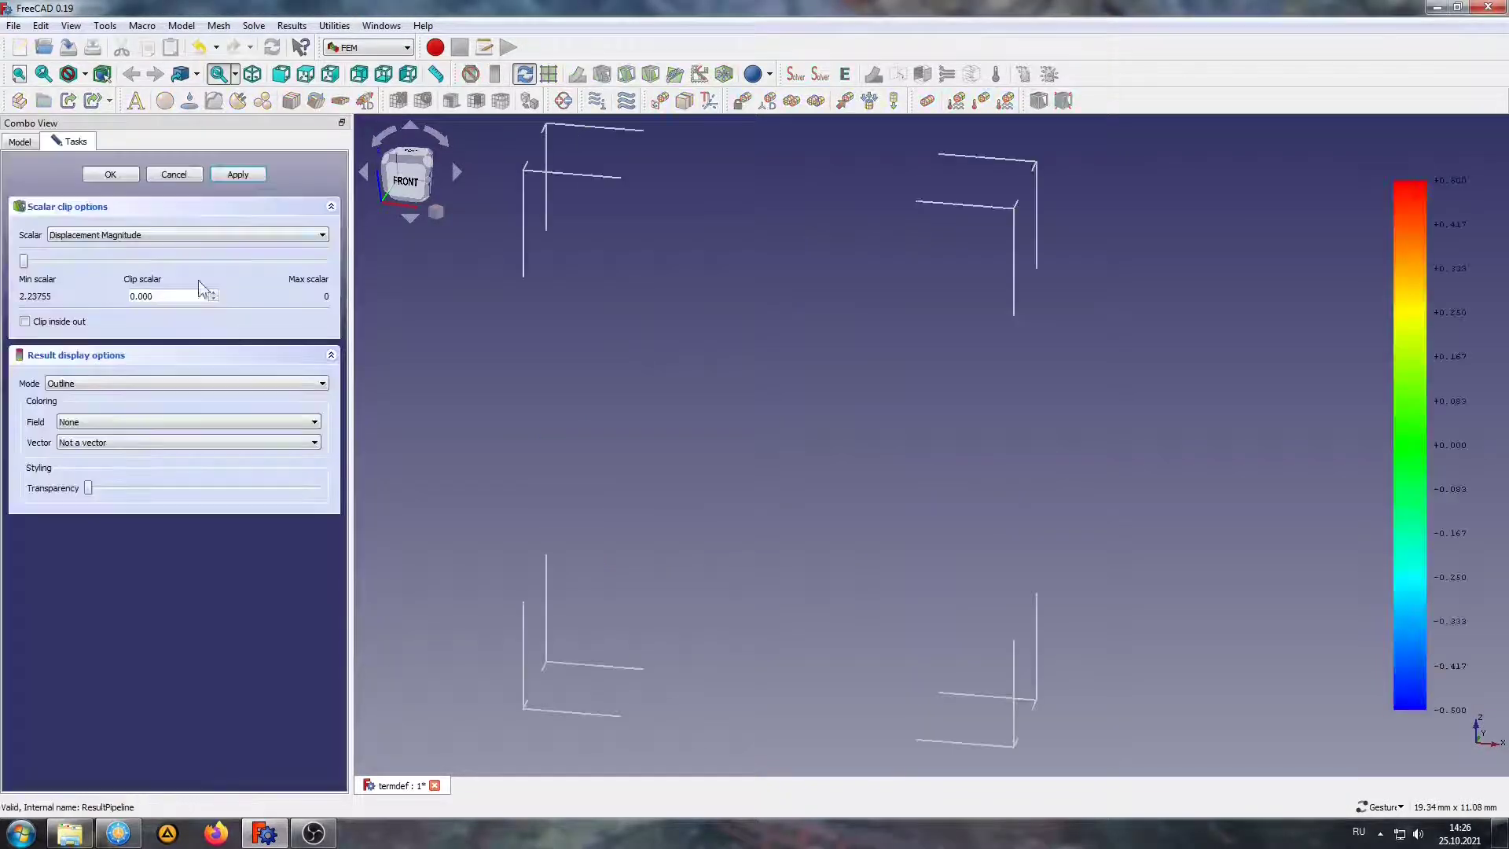
left_click(154, 234)
scroll(126, 260, "down", 5)
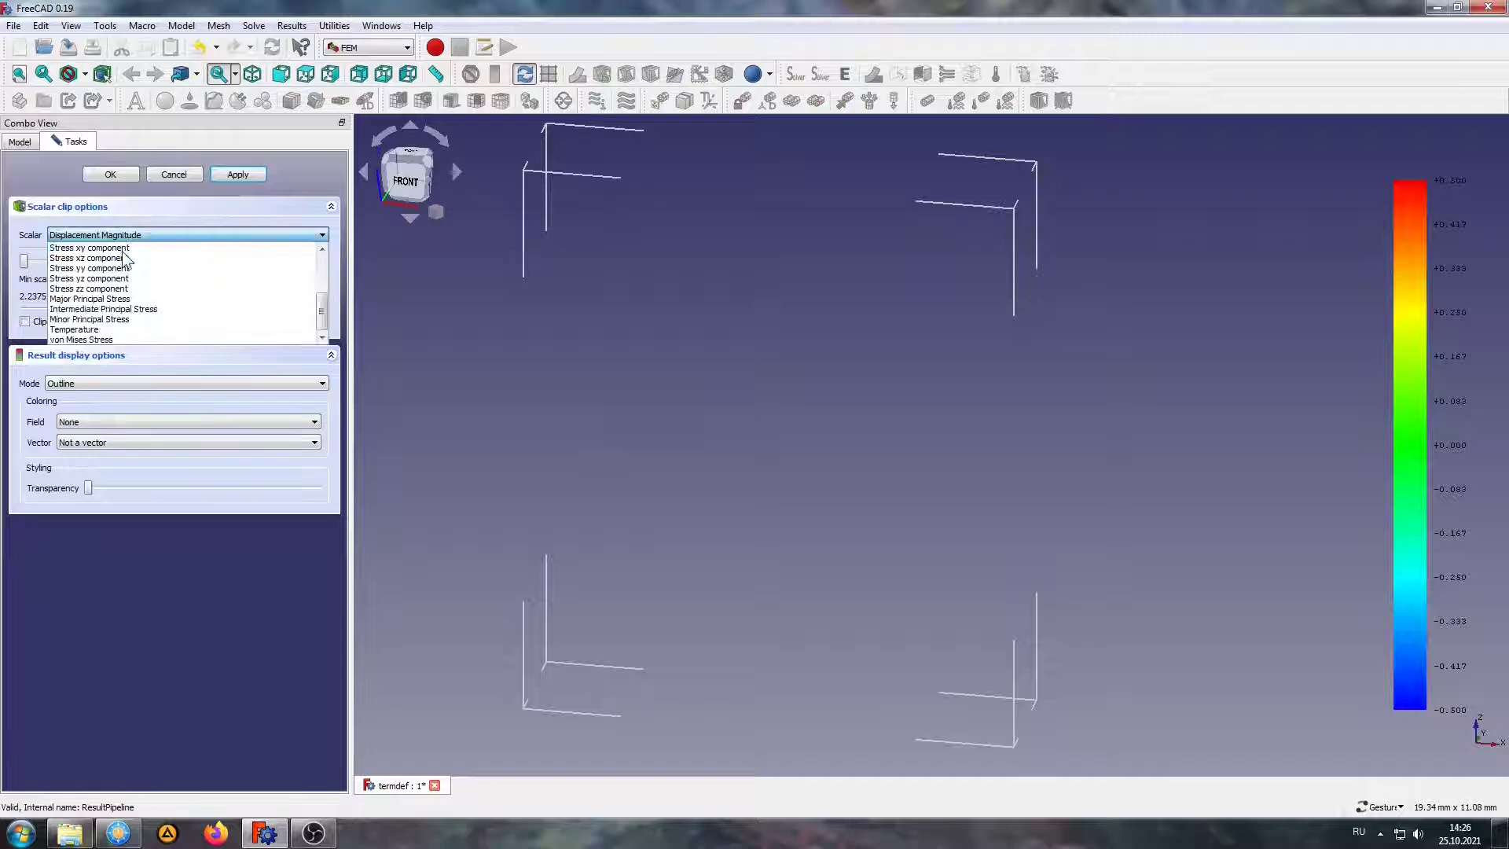
left_click(116, 319)
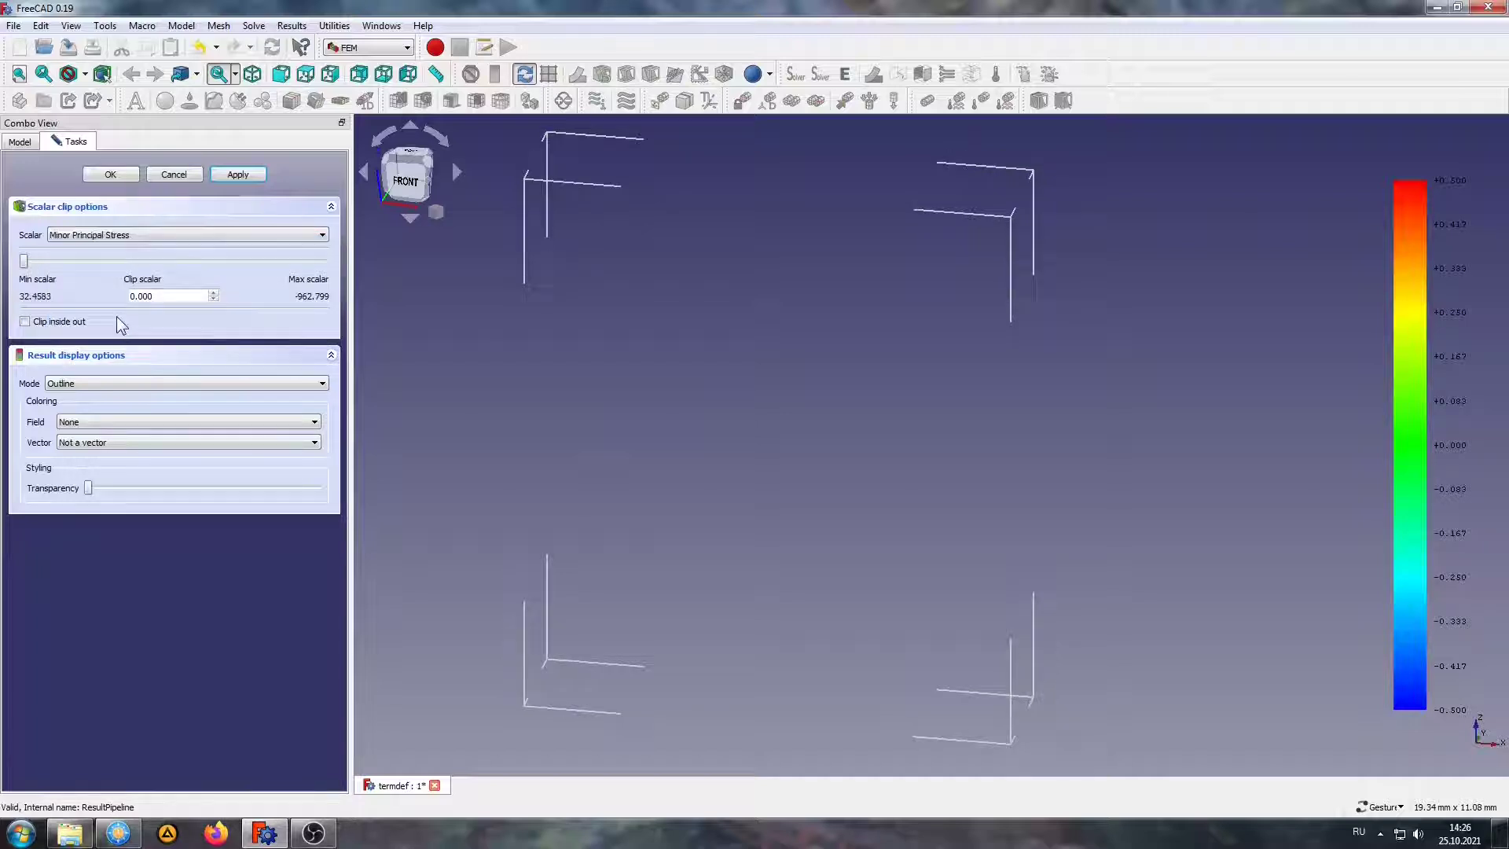
left_click(94, 383)
left_click(86, 416)
left_click(188, 422)
scroll(148, 487, "down", 3)
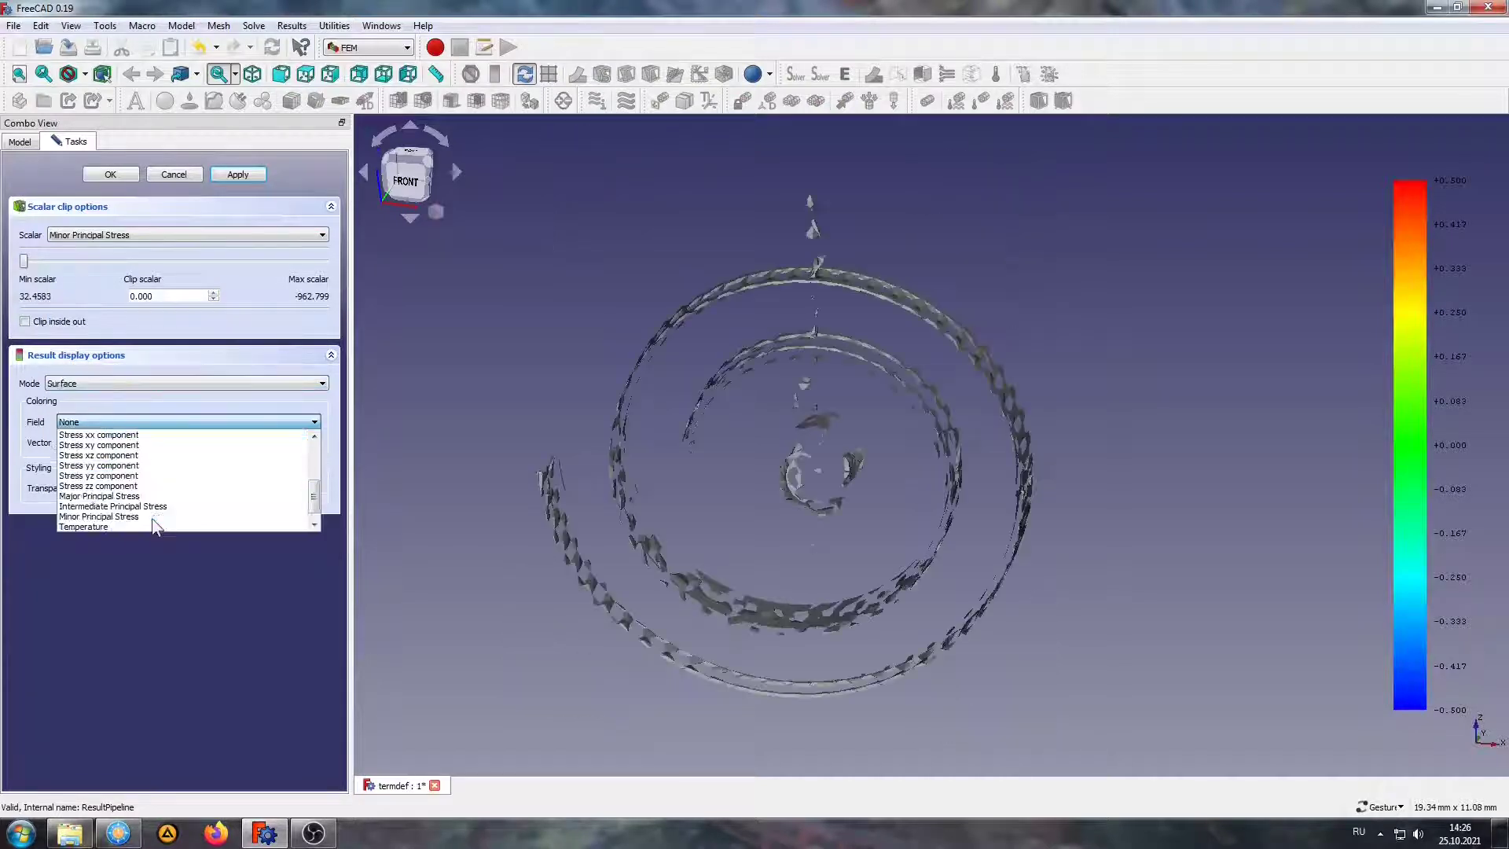
left_click(148, 507)
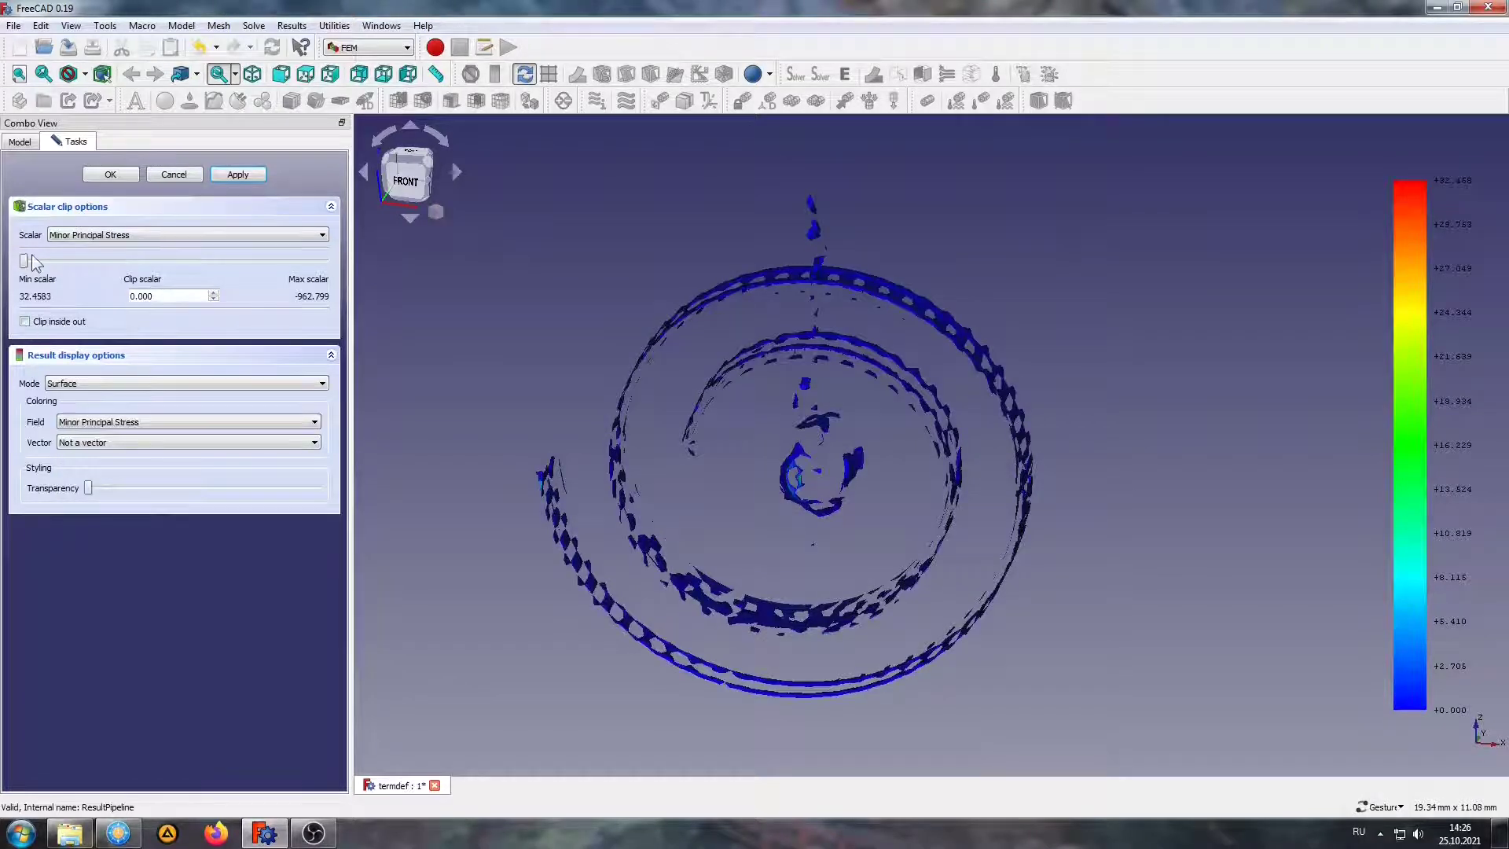
Set the clip scalar to -106.878 and orbit to a near-front view of the spiral
left_click_drag(28, 261, 276, 281)
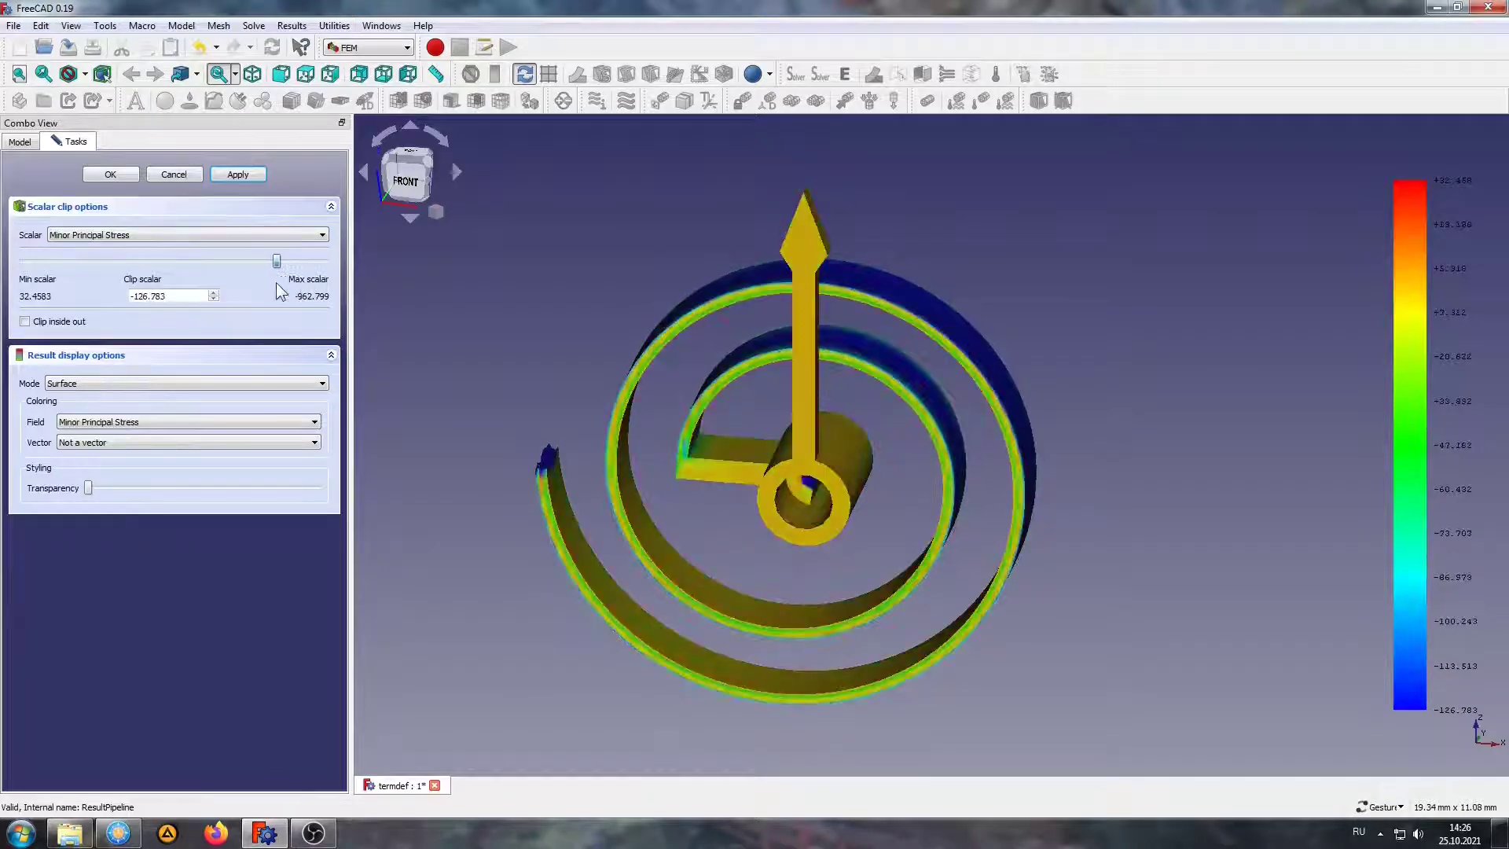
mouse_move(480, 441)
left_mouse_down()
mouse_move(596, 428)
mouse_move(664, 467)
mouse_move(309, 322)
left_mouse_up()
left_click_drag(265, 268, 280, 268)
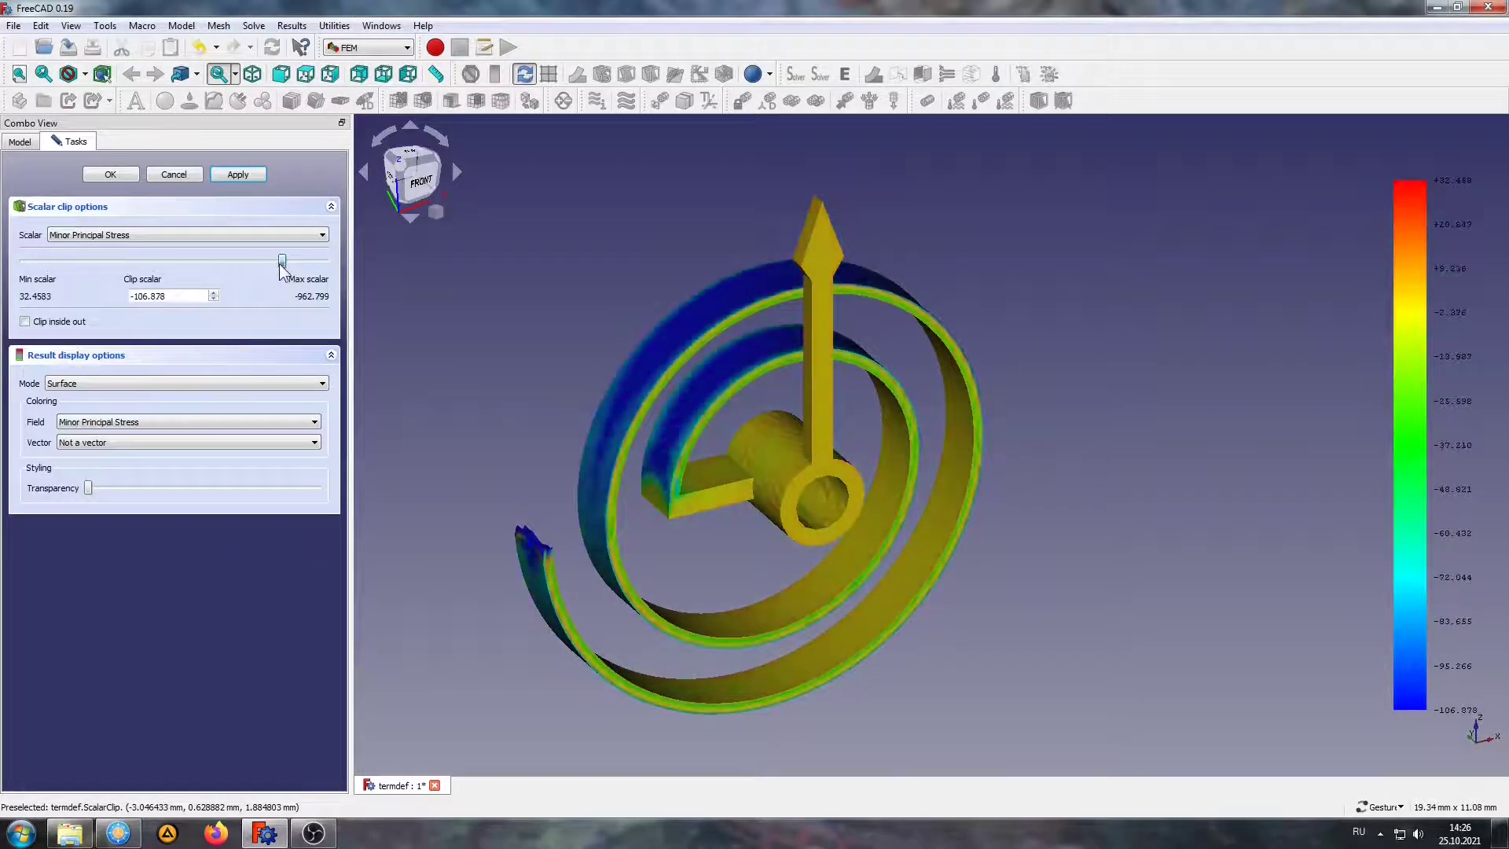
scroll(681, 524, "up", 3)
mouse_move(690, 566)
left_mouse_down()
mouse_move(731, 532)
mouse_move(610, 542)
mouse_move(596, 475)
mouse_move(749, 329)
mouse_move(710, 499)
left_mouse_up()
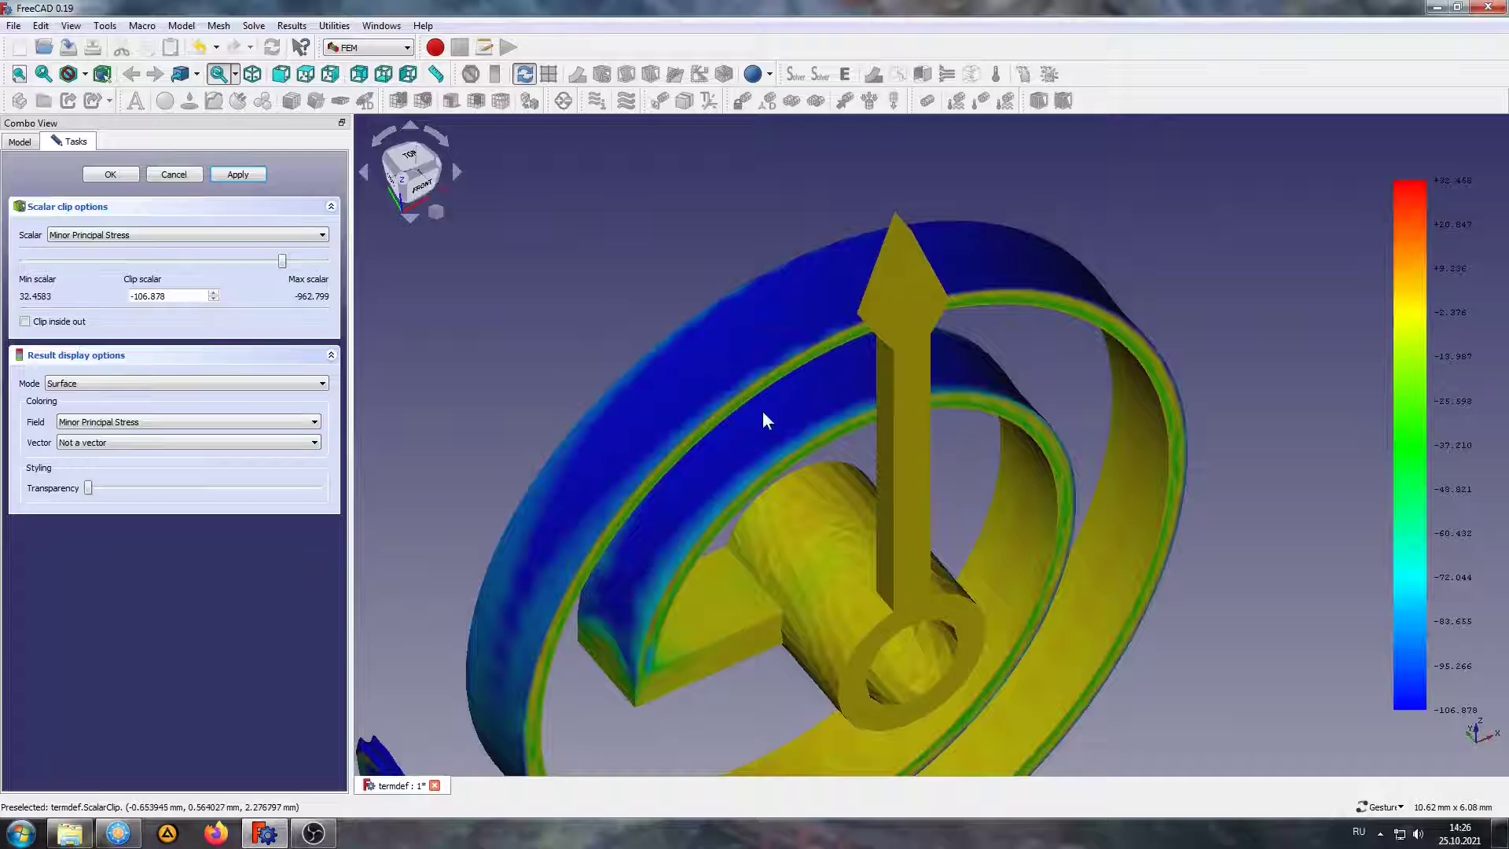
mouse_move(763, 411)
left_mouse_down()
mouse_move(747, 263)
mouse_move(758, 380)
mouse_move(731, 425)
mouse_move(618, 398)
mouse_move(616, 286)
mouse_move(661, 327)
mouse_move(838, 377)
mouse_move(761, 440)
mouse_move(865, 498)
mouse_move(791, 507)
left_mouse_up()
scroll(791, 507, "down", 2)
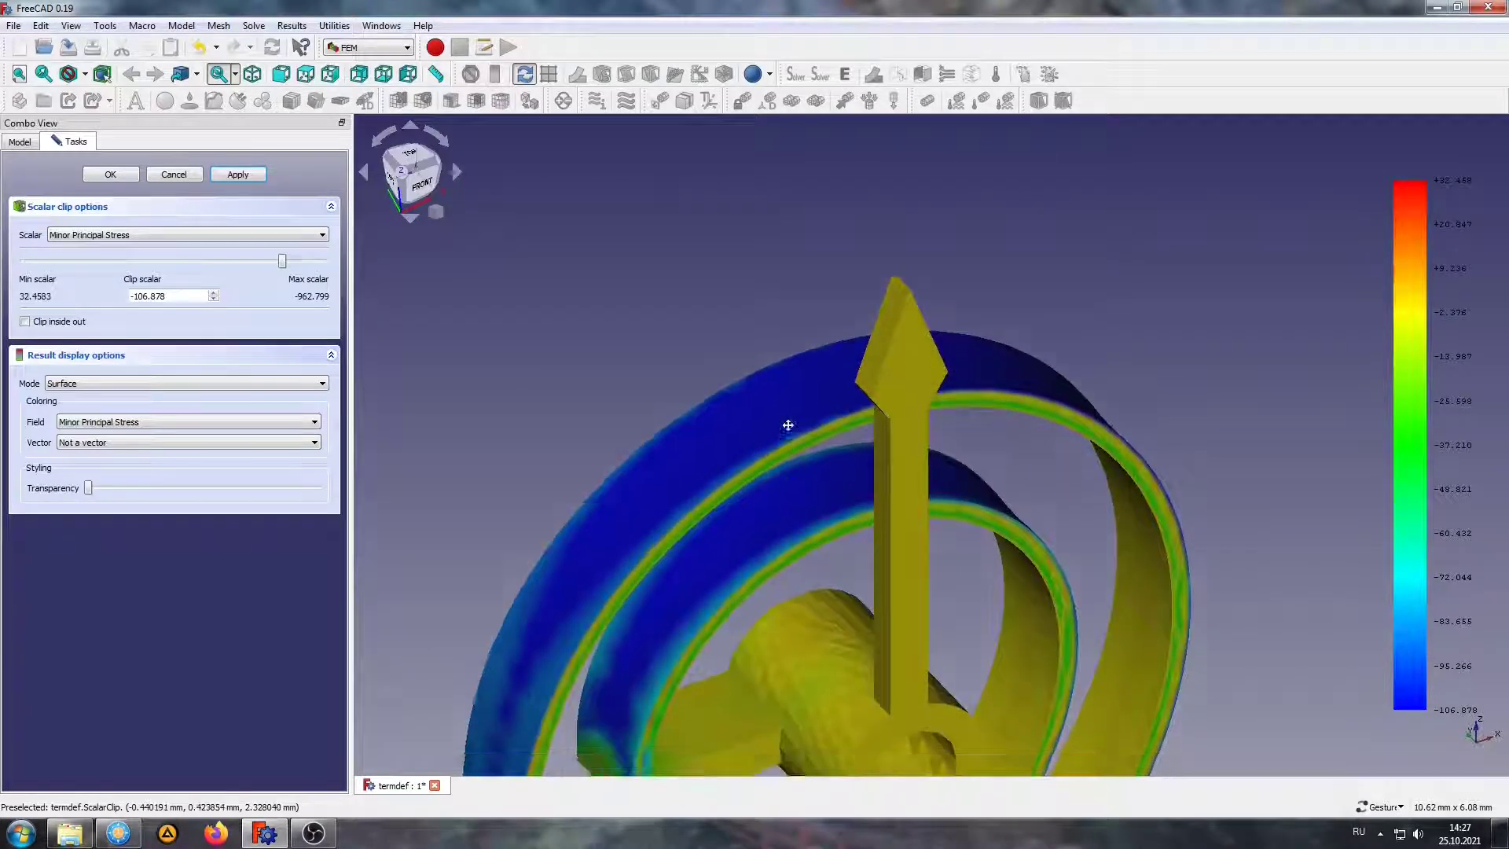
scroll(792, 424, "down", 2)
scroll(804, 312, "down", 2)
scroll(784, 439, "down", 1)
mouse_move(815, 402)
left_mouse_down()
mouse_move(785, 372)
mouse_move(754, 437)
left_mouse_up()
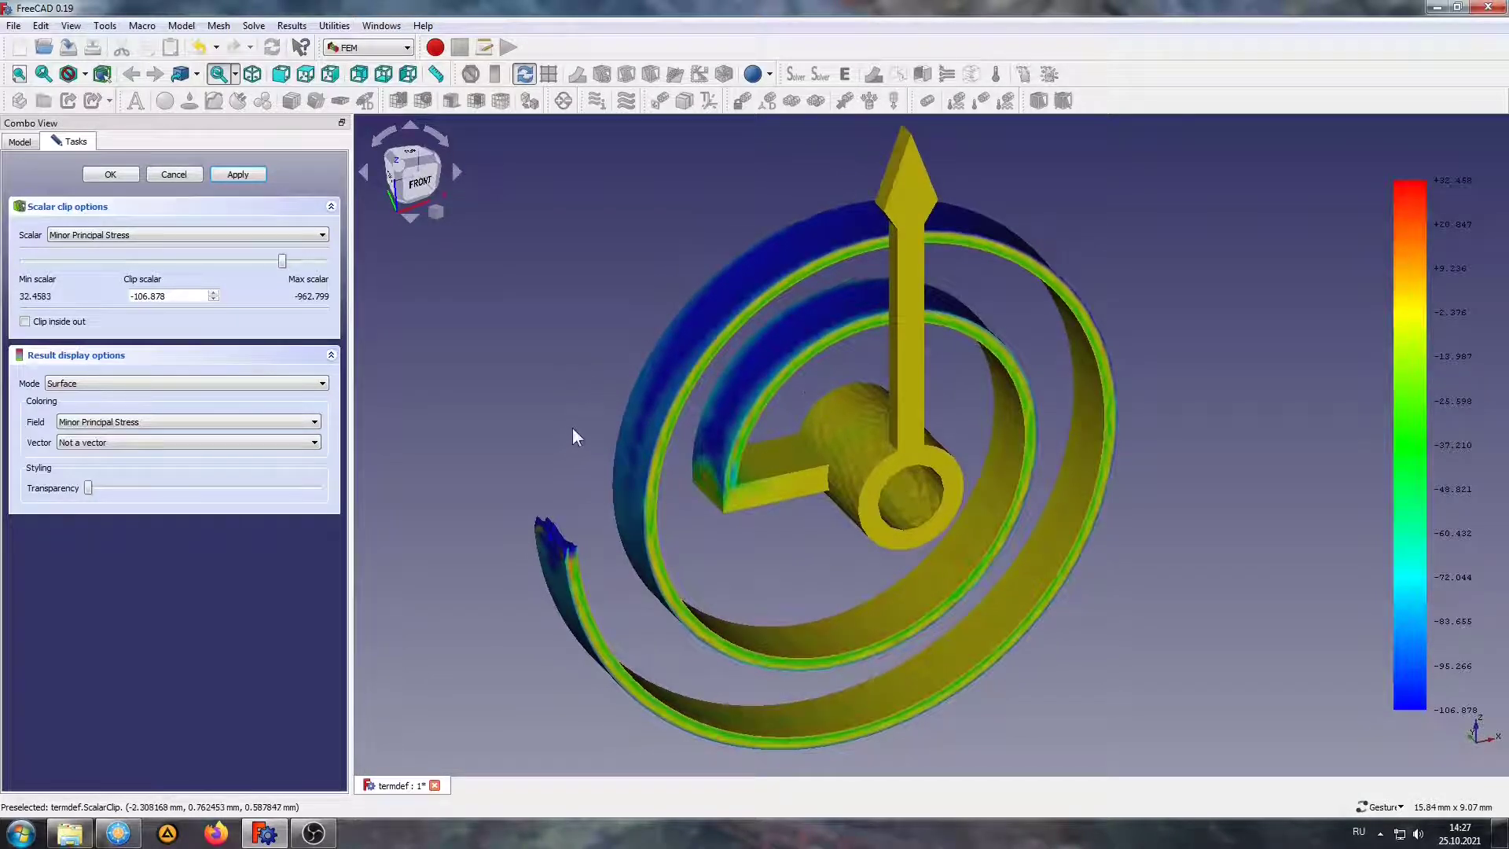
Save the clipped stress view as picture 002 in D:\test and confirm the Scalar clip settings
left_click(103, 26)
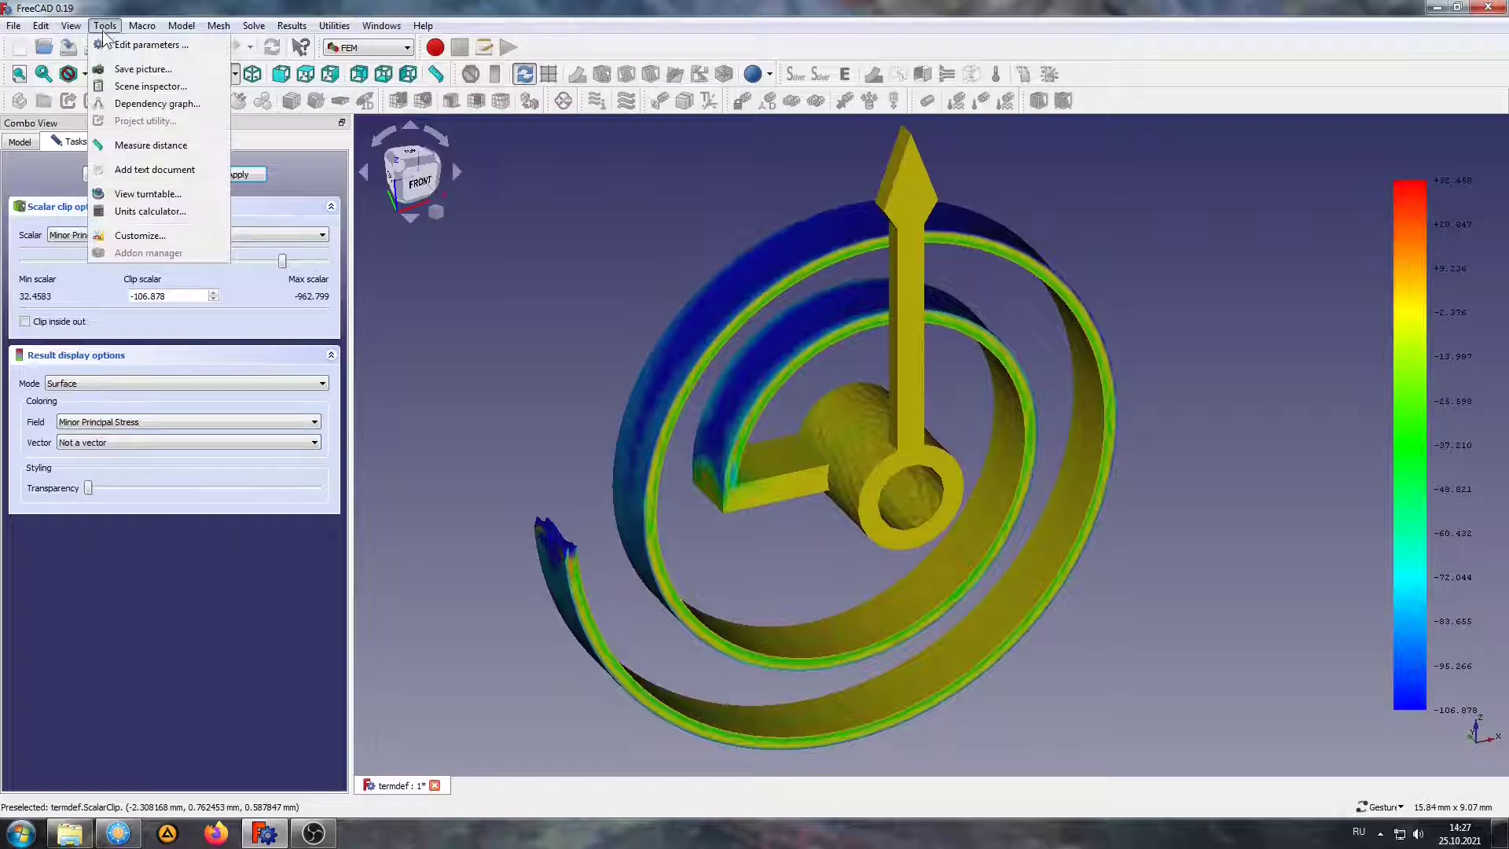
left_click(128, 76)
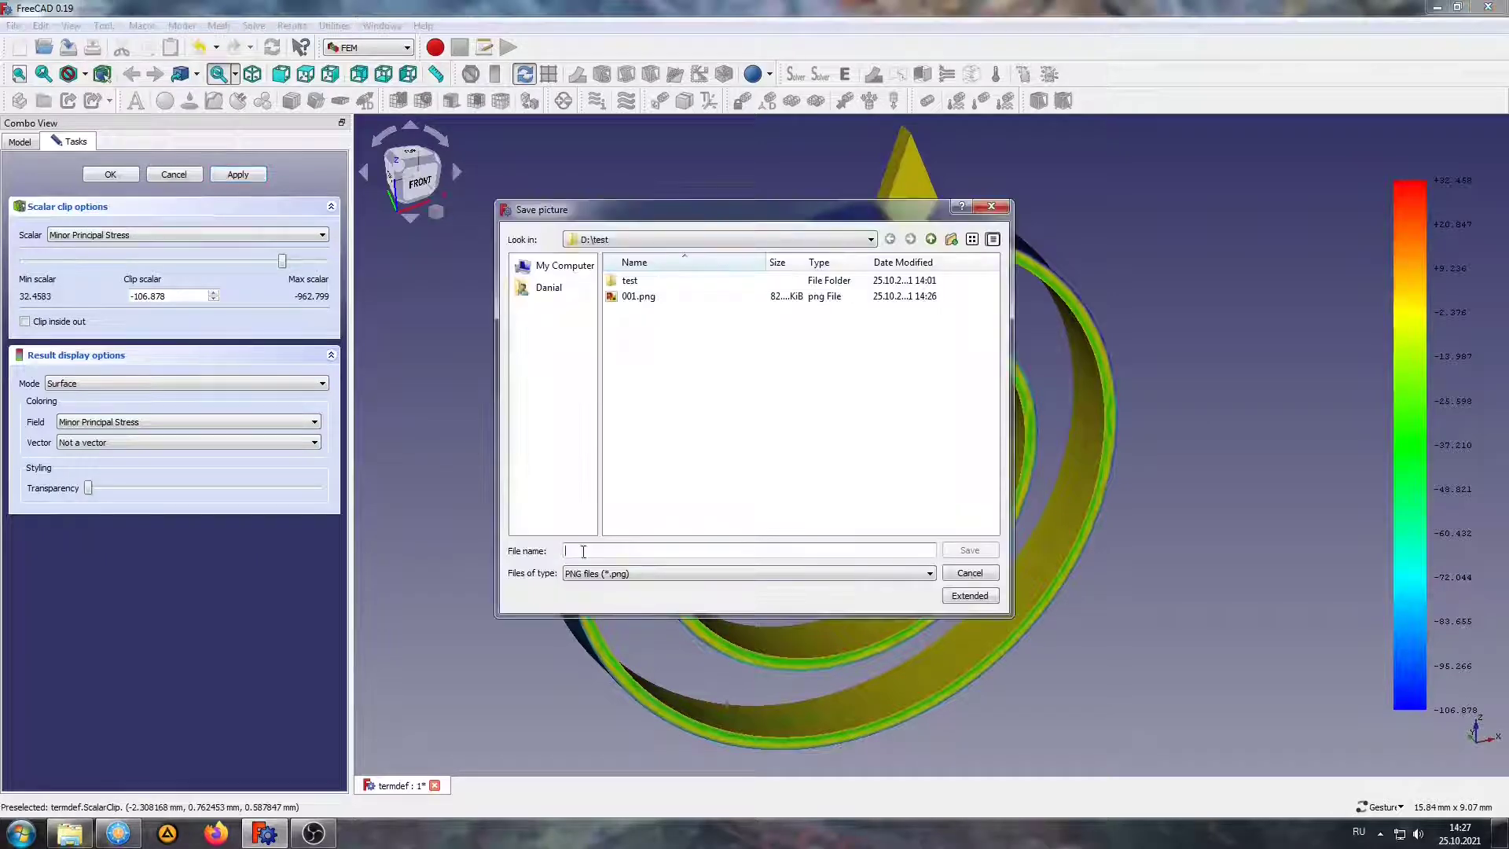
type("002")
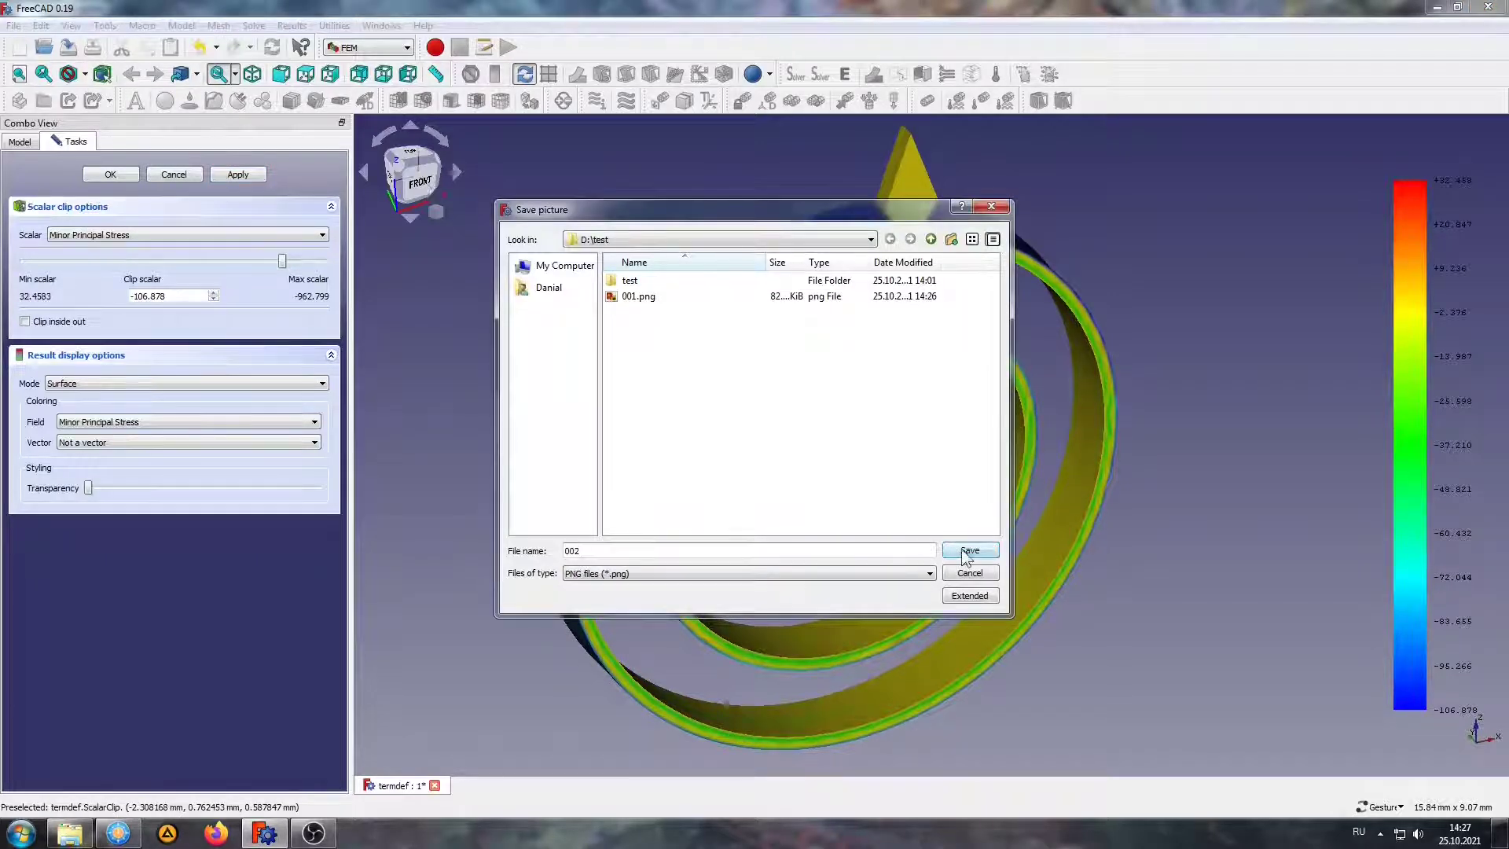
left_click(967, 552)
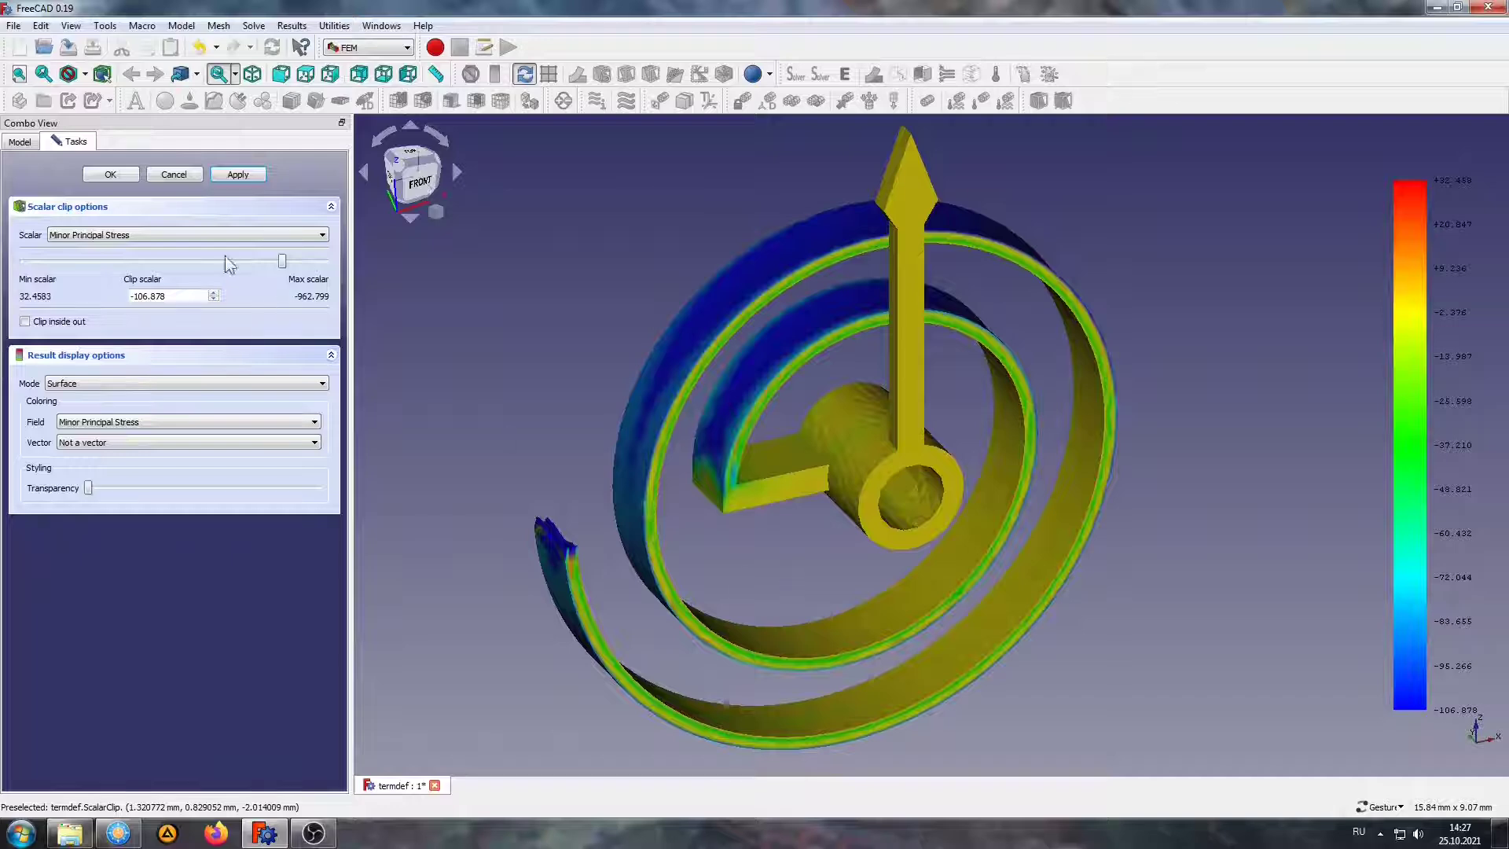
left_click(110, 175)
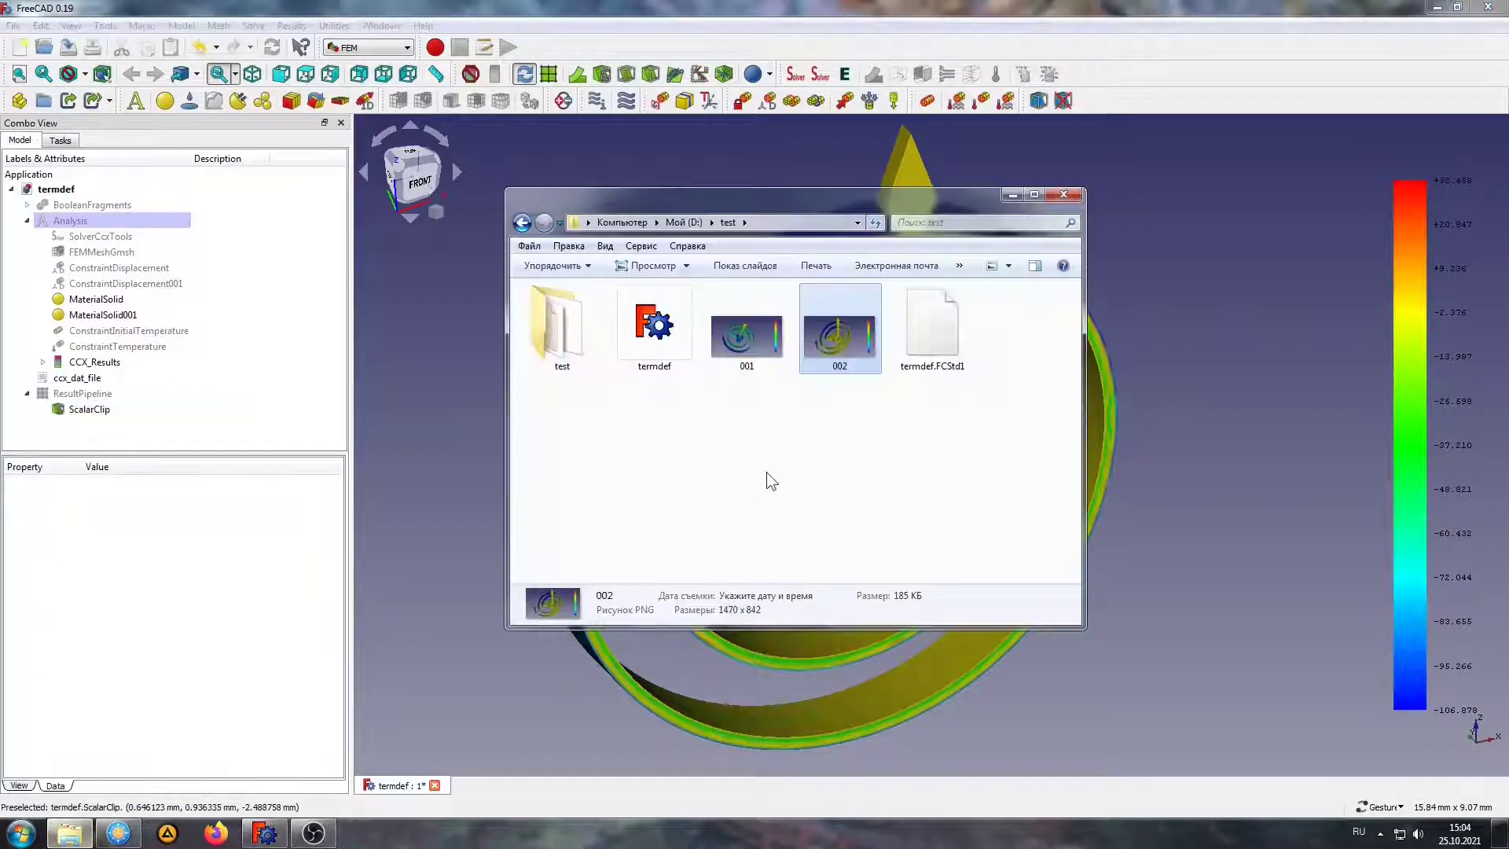
Open images 001 and 002 in Photo Viewer and place their windows side by side
double_click(770, 342)
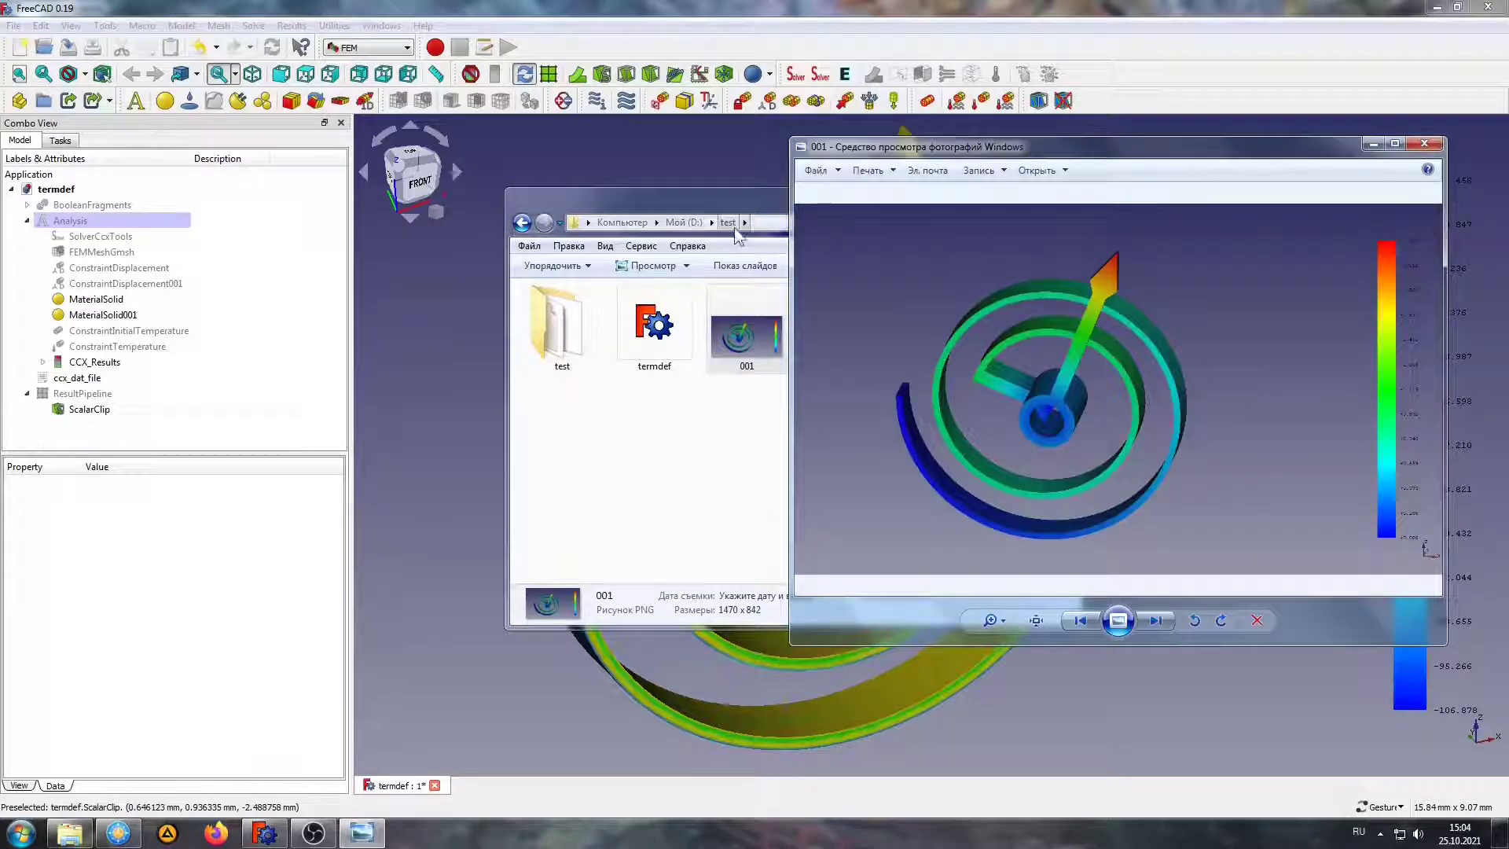
left_click(737, 236)
double_click(840, 330)
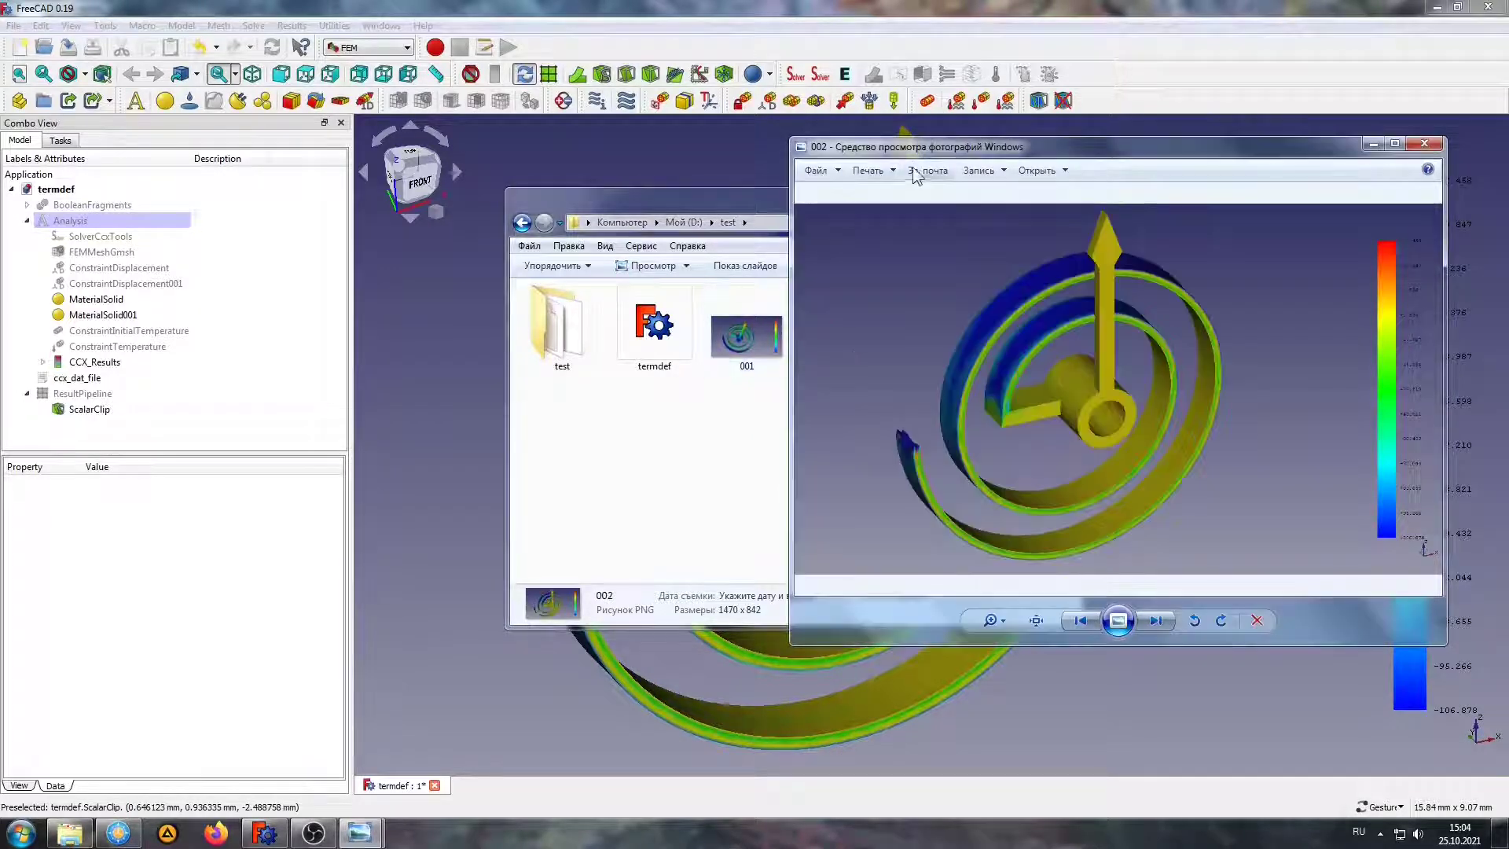
left_click_drag(926, 153, 262, 156)
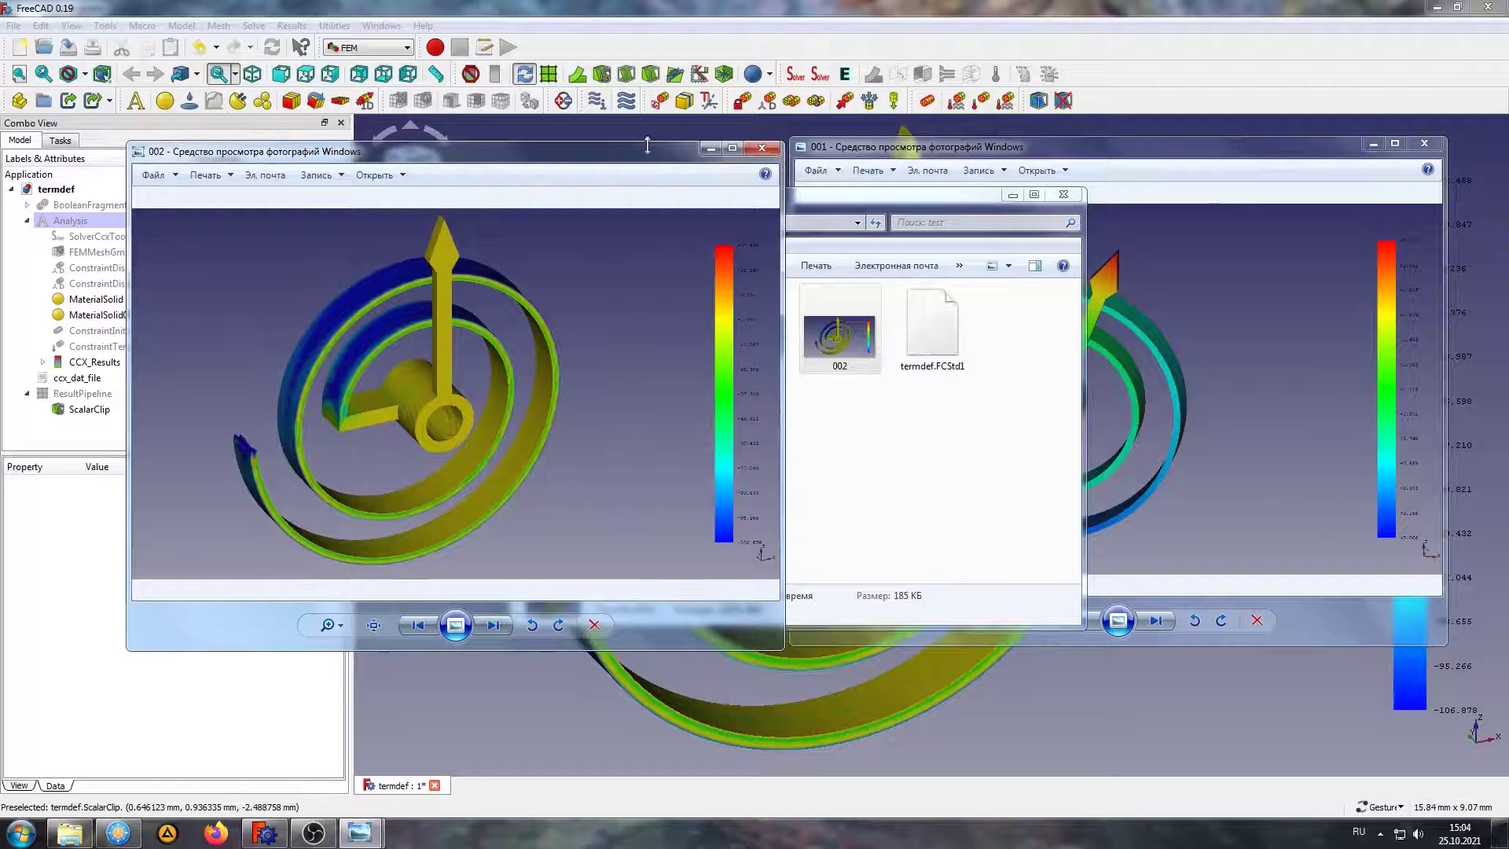
left_click(832, 143)
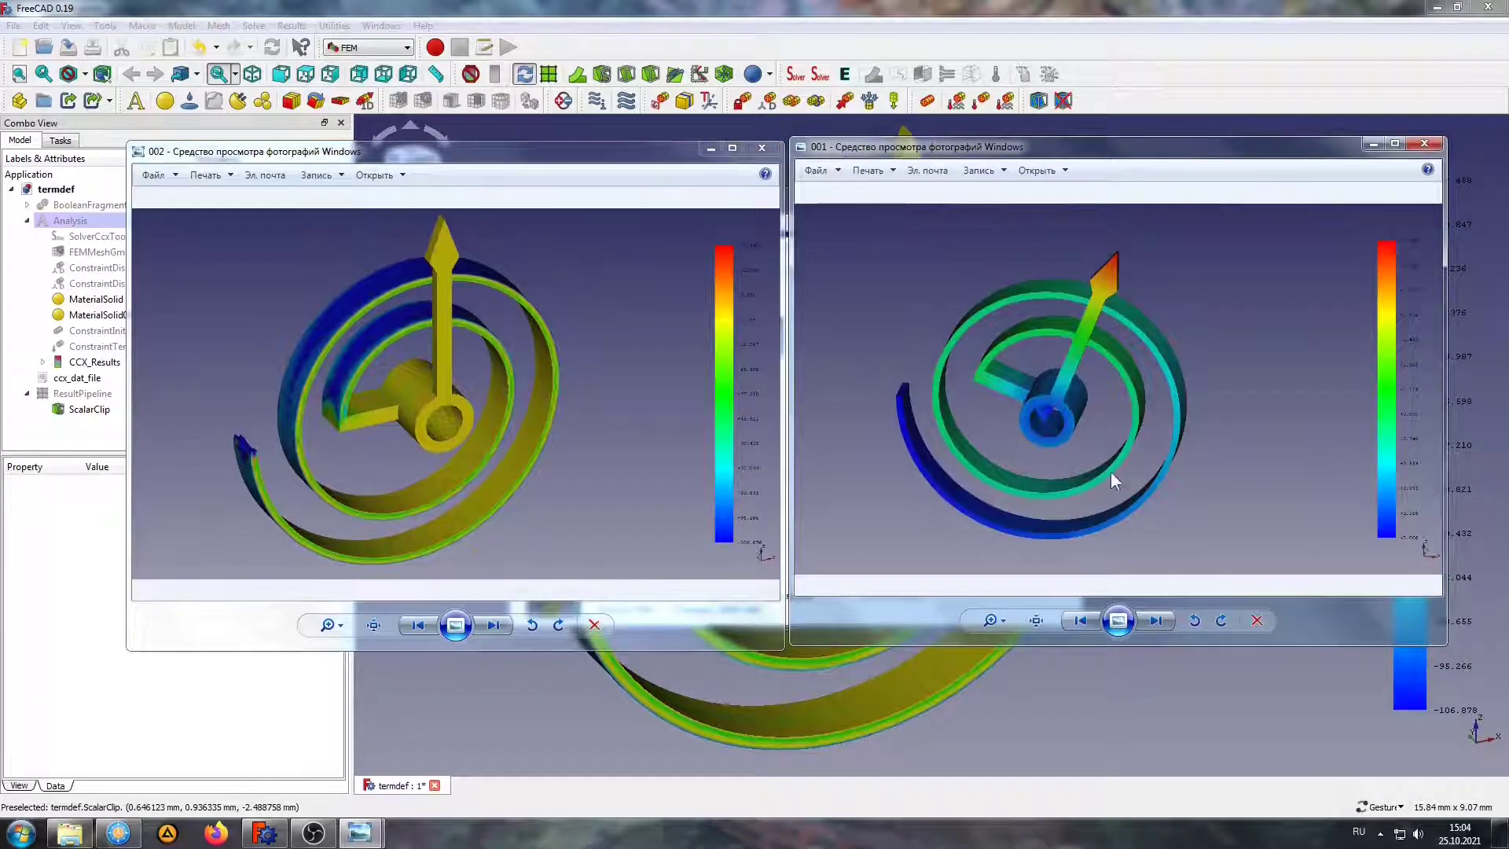